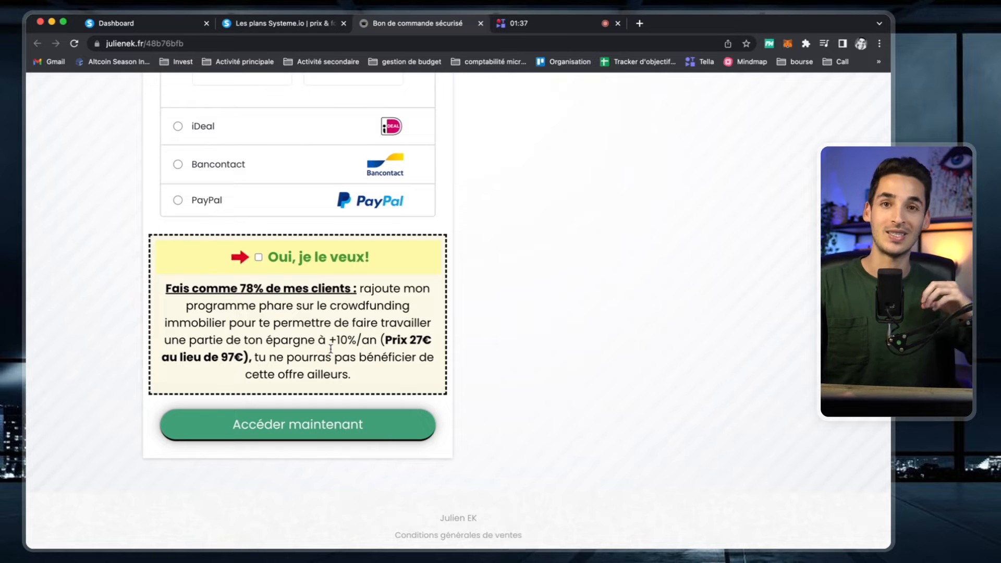
Switch to the Systeme.io pricing page and compare the plans' monthly prices and limits from contacts down to training courses
{"action": "scroll", "coordinate": [329, 349], "scroll_direction": "up", "scroll_amount": 10}
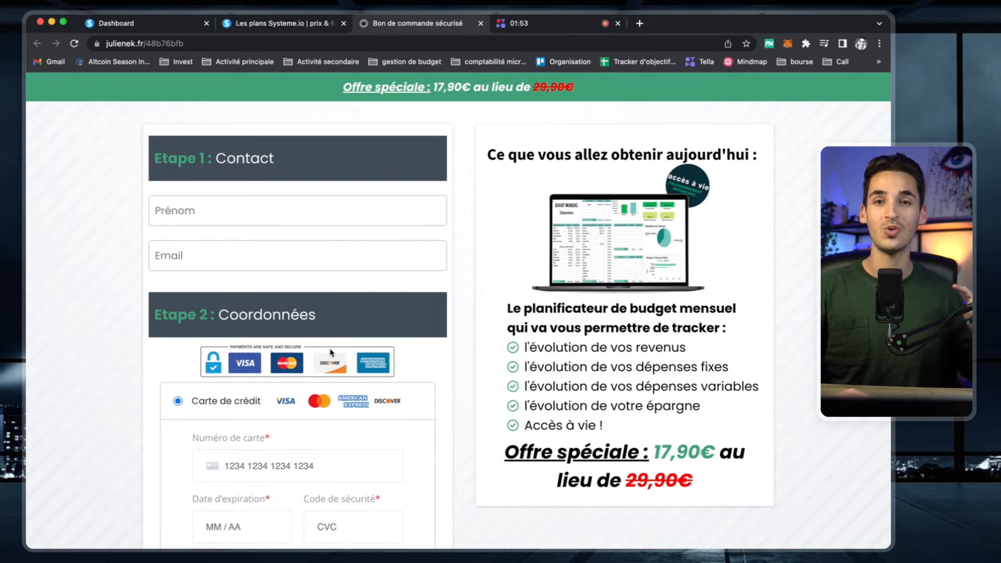
{"action": "left_click", "coordinate": [287, 24]}
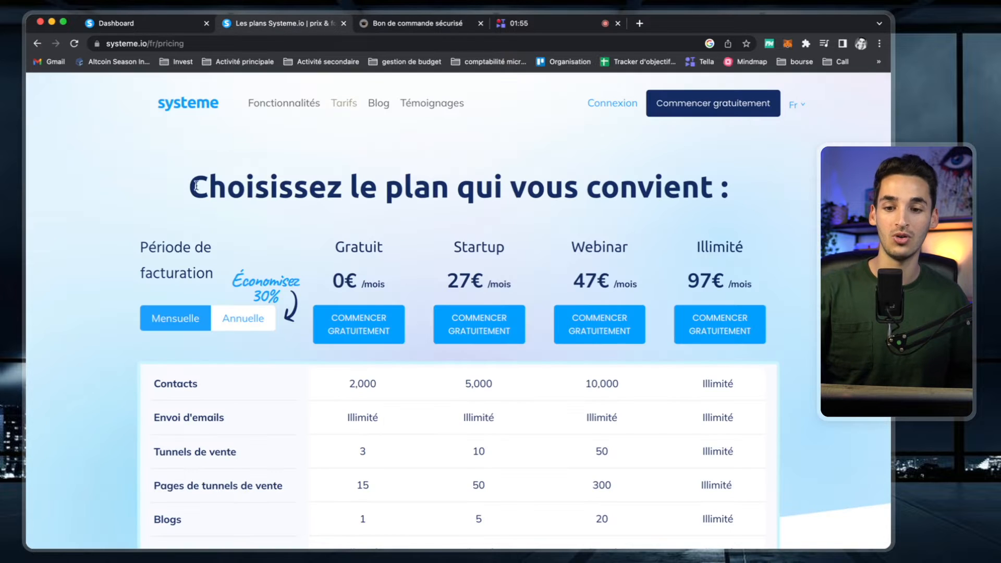
{"action": "scroll", "coordinate": [379, 166], "scroll_direction": "down", "scroll_amount": 4}
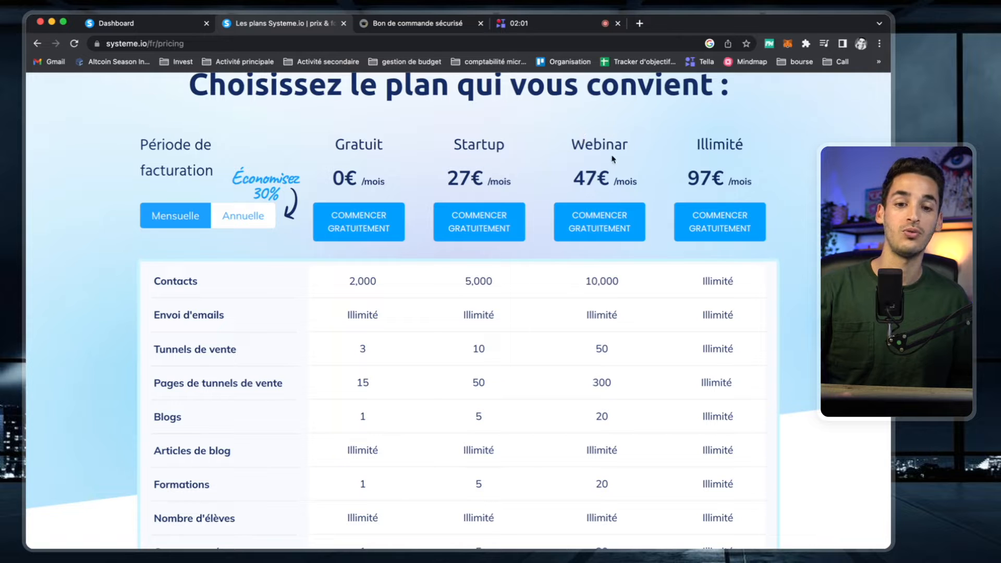
{"action": "scroll", "coordinate": [613, 175], "scroll_direction": "down", "scroll_amount": 2}
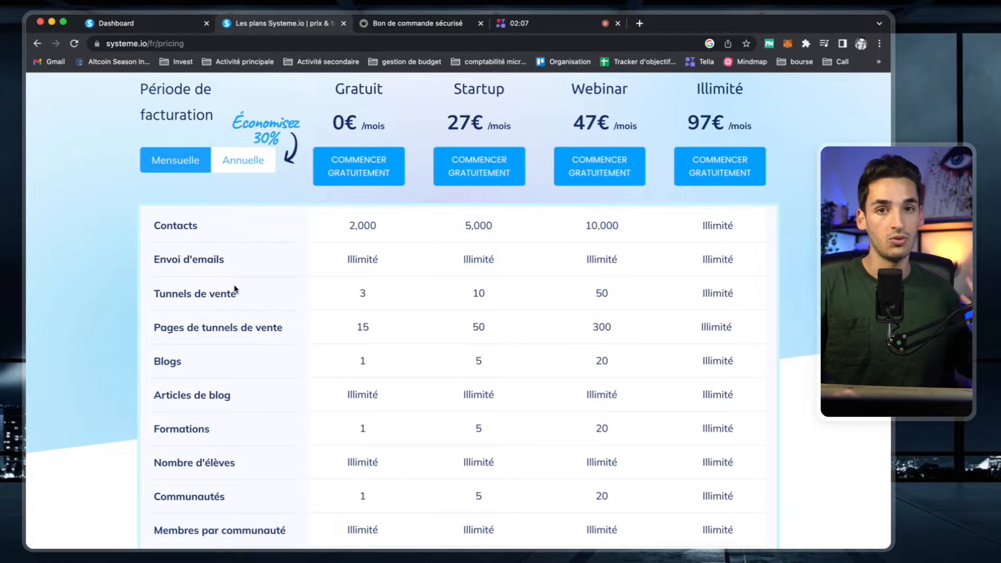
{"action": "scroll", "coordinate": [234, 288], "scroll_direction": "down", "scroll_amount": 1}
{"action": "scroll", "coordinate": [235, 288], "scroll_direction": "down", "scroll_amount": 2}
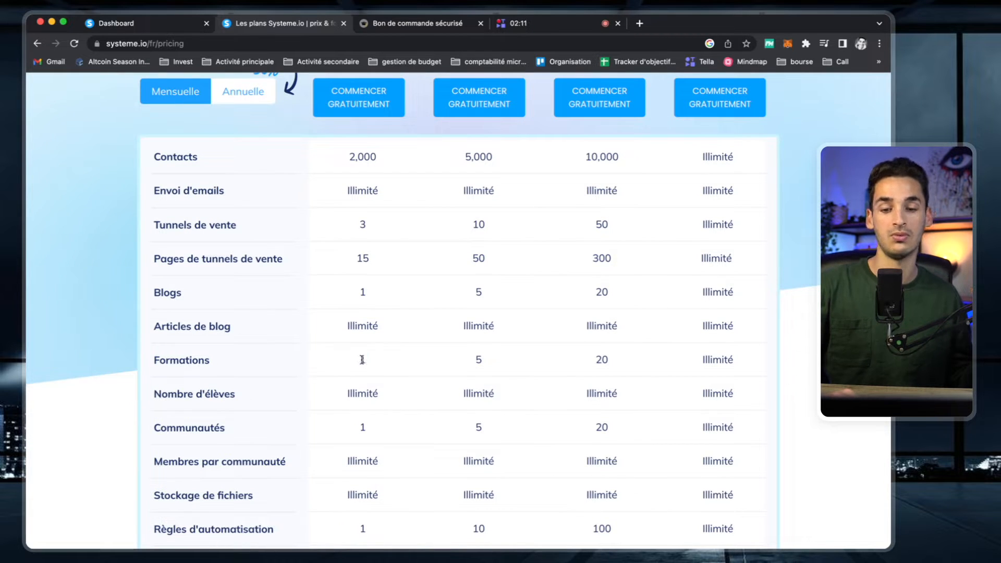
{"action": "scroll", "coordinate": [362, 360], "scroll_direction": "up", "scroll_amount": 4}
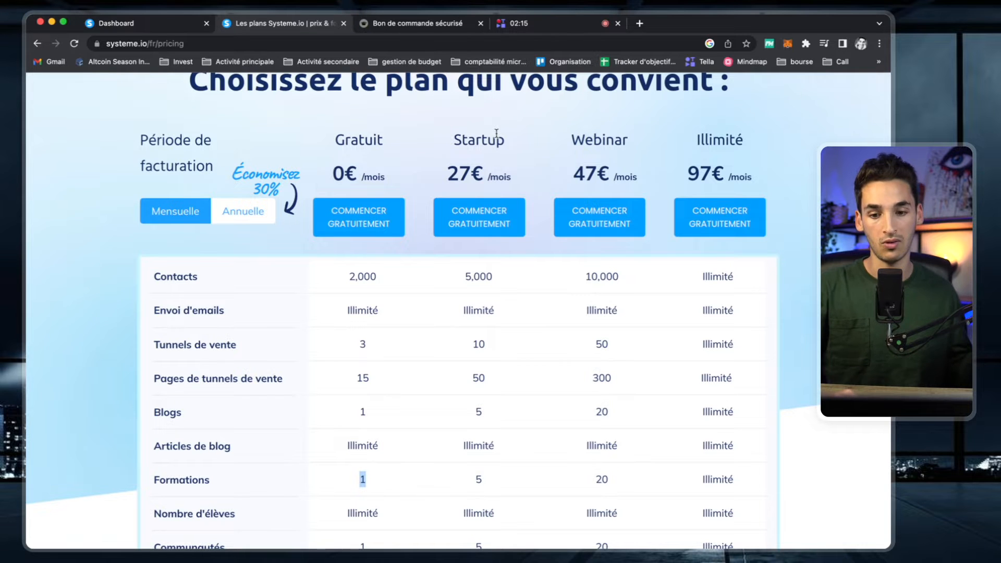
Examine the free plan's limits for tags and automation rules, then compare them with the Startup plan's price
{"action": "scroll", "coordinate": [425, 268], "scroll_direction": "down", "scroll_amount": 5}
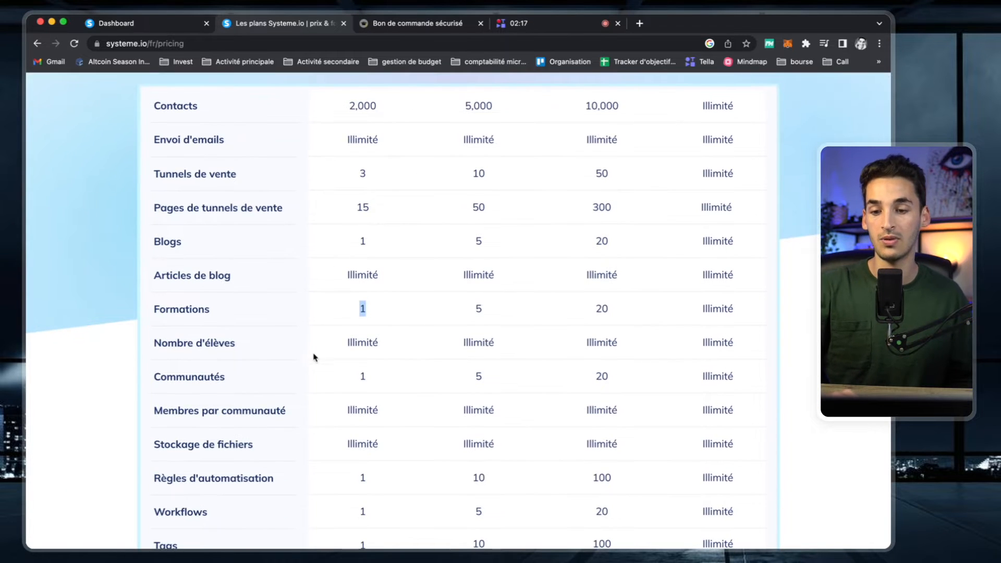
{"action": "scroll", "coordinate": [313, 464], "scroll_direction": "down", "scroll_amount": 3}
{"action": "left_click", "coordinate": [361, 455]}
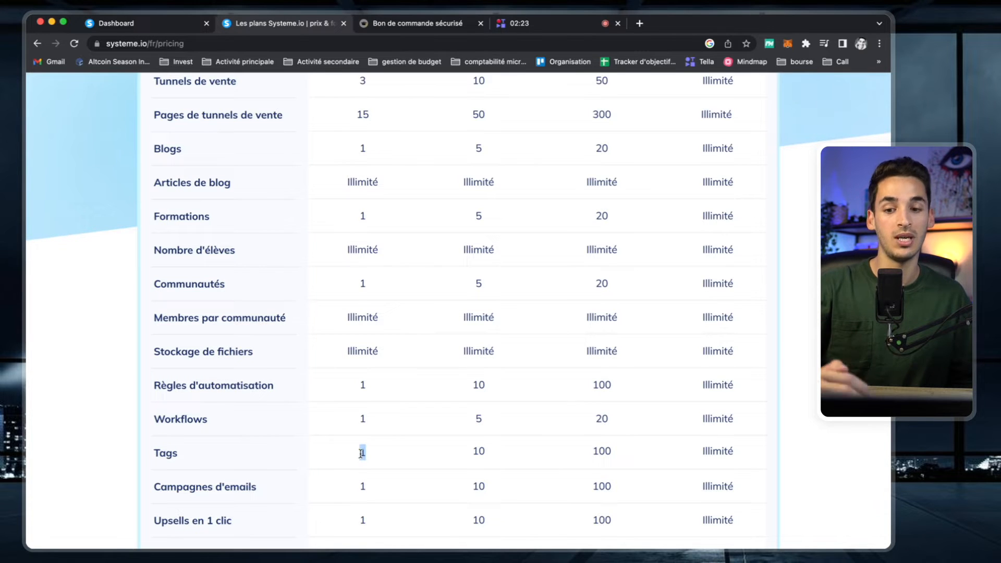
{"action": "double_click", "coordinate": [363, 384]}
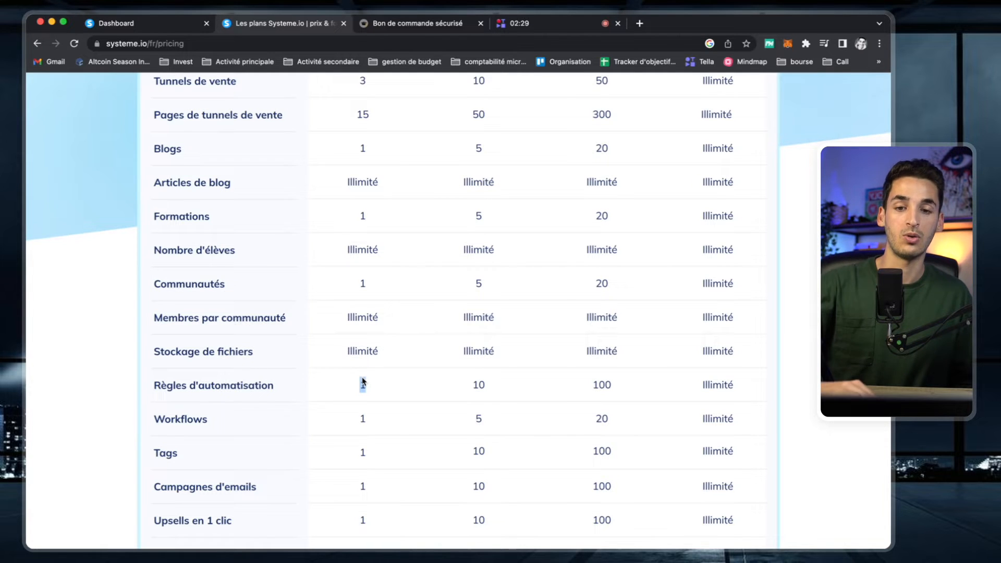
{"action": "left_click", "coordinate": [418, 317]}
{"action": "scroll", "coordinate": [432, 304], "scroll_direction": "up", "scroll_amount": 1}
{"action": "scroll", "coordinate": [432, 304], "scroll_direction": "up", "scroll_amount": 5}
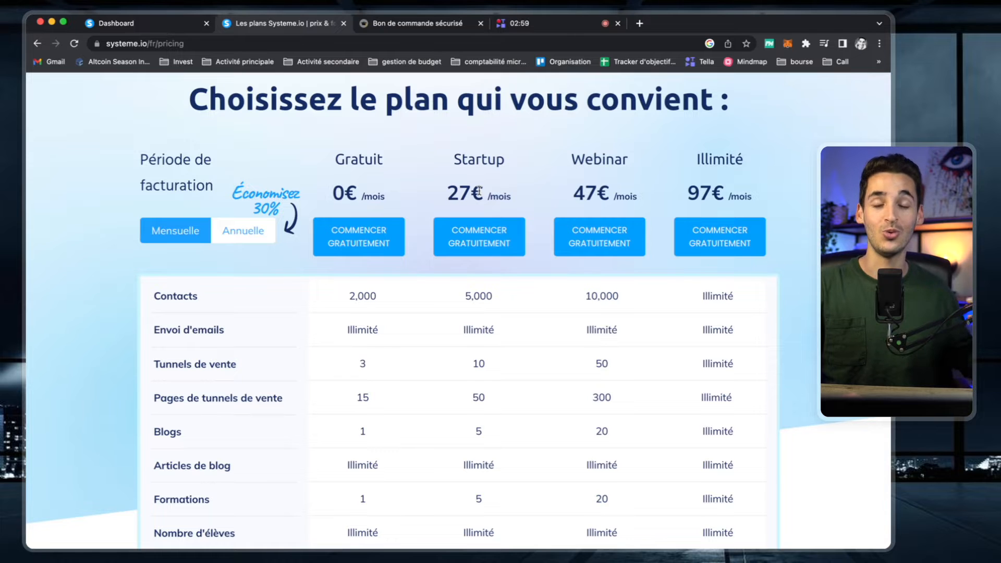
Revisit the budget planner's order form, then return to the dashboard's list of sales funnels
{"action": "left_click", "coordinate": [420, 25]}
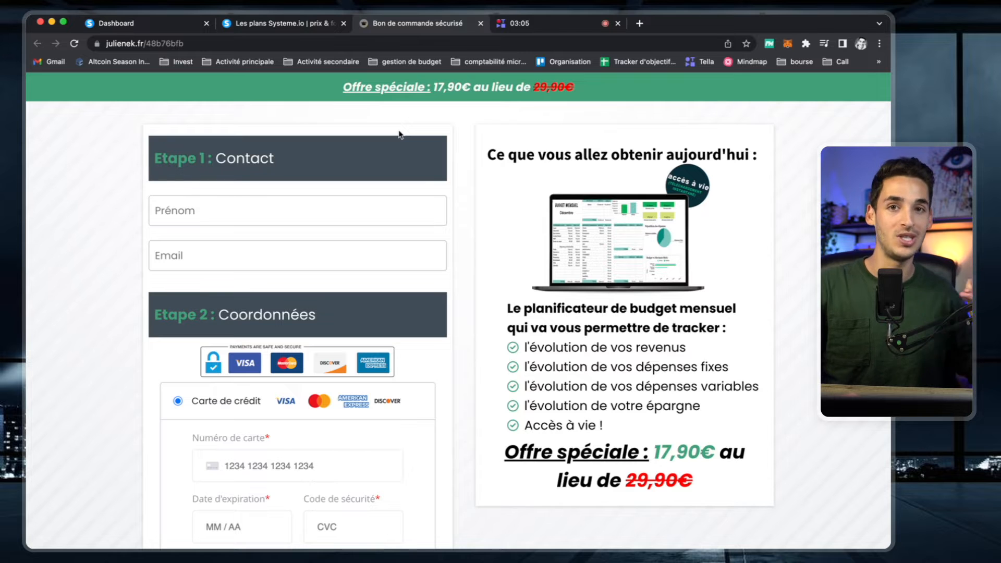
{"action": "left_click", "coordinate": [179, 24]}
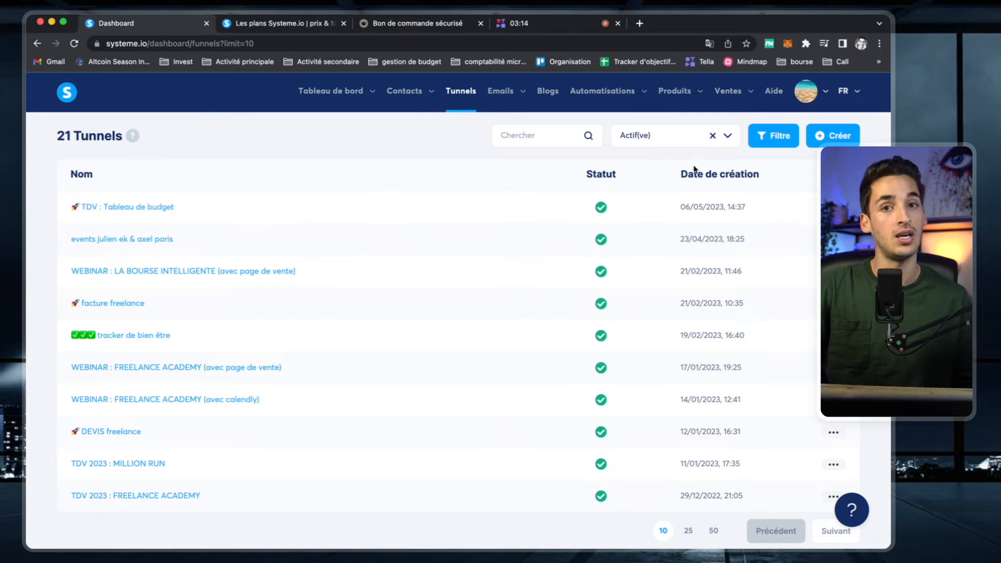
{"action": "left_click", "coordinate": [848, 131]}
{"action": "left_click", "coordinate": [393, 196]}
{"action": "type", "text": "t"}
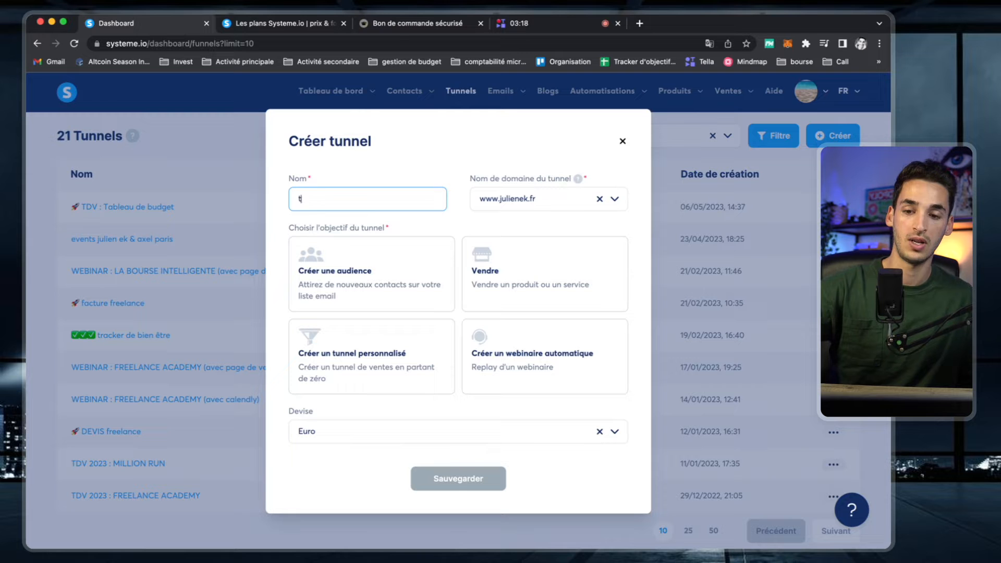
{"action": "left_click", "coordinate": [378, 357]}
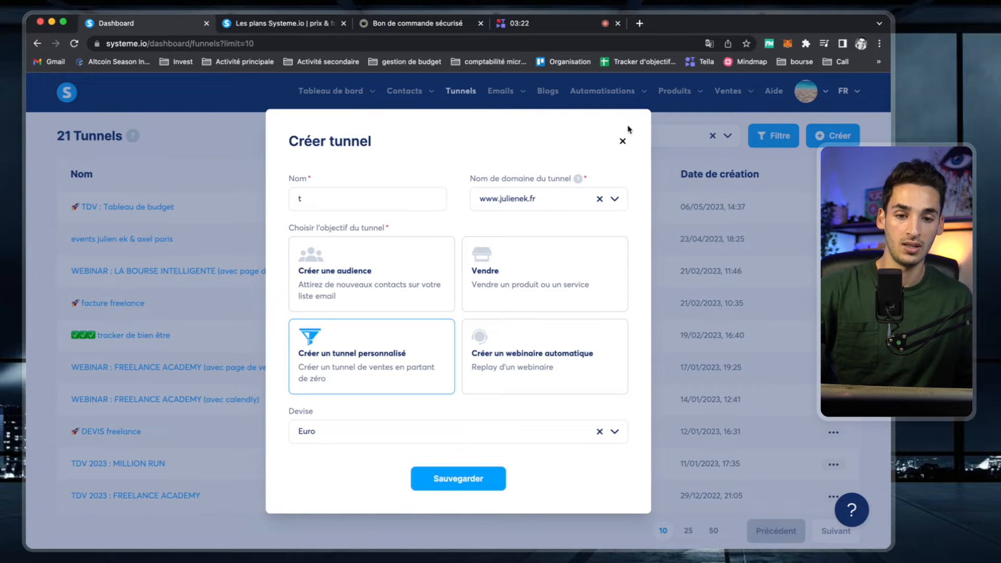
{"action": "left_click", "coordinate": [623, 141]}
Open the "TDV : Tableau de budget" funnel and preview its landing page, closing the preview when done
{"action": "left_click", "coordinate": [124, 209]}
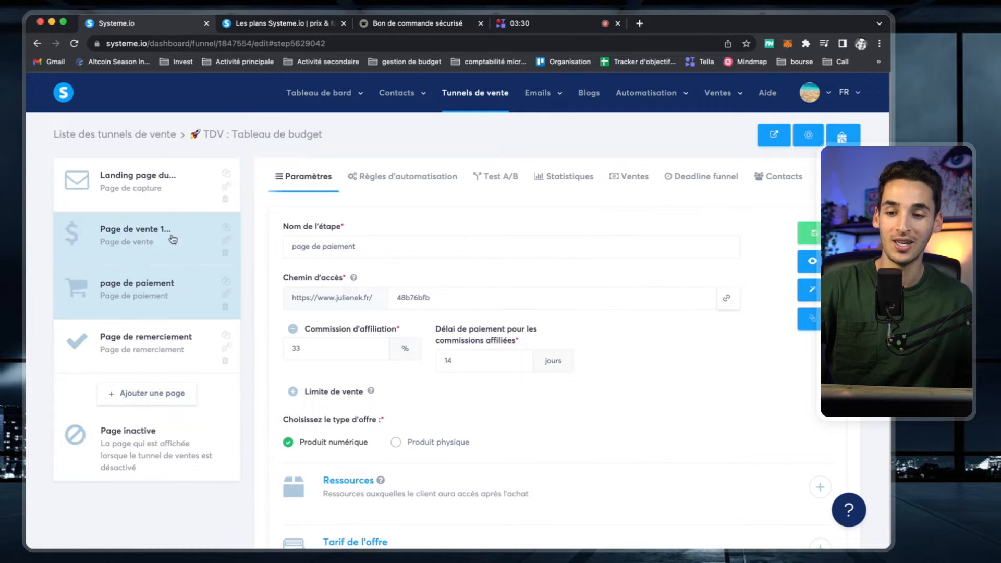
{"action": "left_click", "coordinate": [160, 202]}
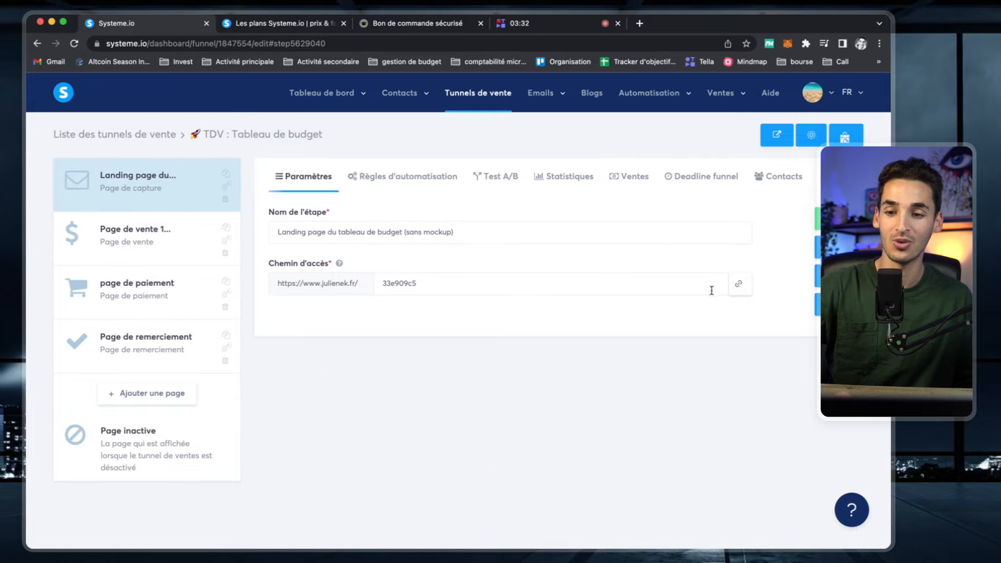
{"action": "left_click", "coordinate": [829, 247]}
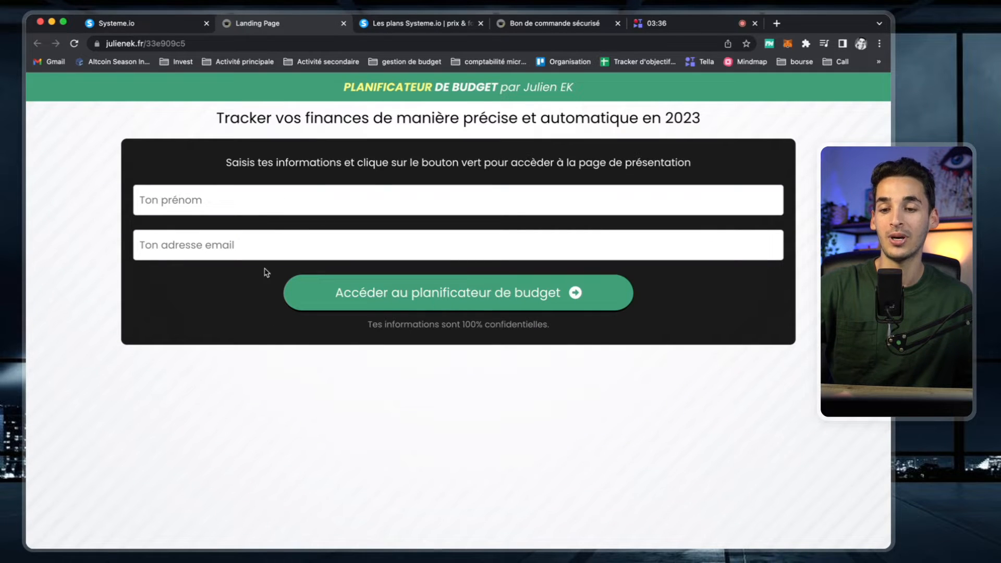
{"action": "left_click", "coordinate": [343, 23]}
Preview the funnel's "Page de vente 1" sales page down to its offer section, and close the preview
{"action": "left_click", "coordinate": [141, 231]}
{"action": "left_click", "coordinate": [830, 247]}
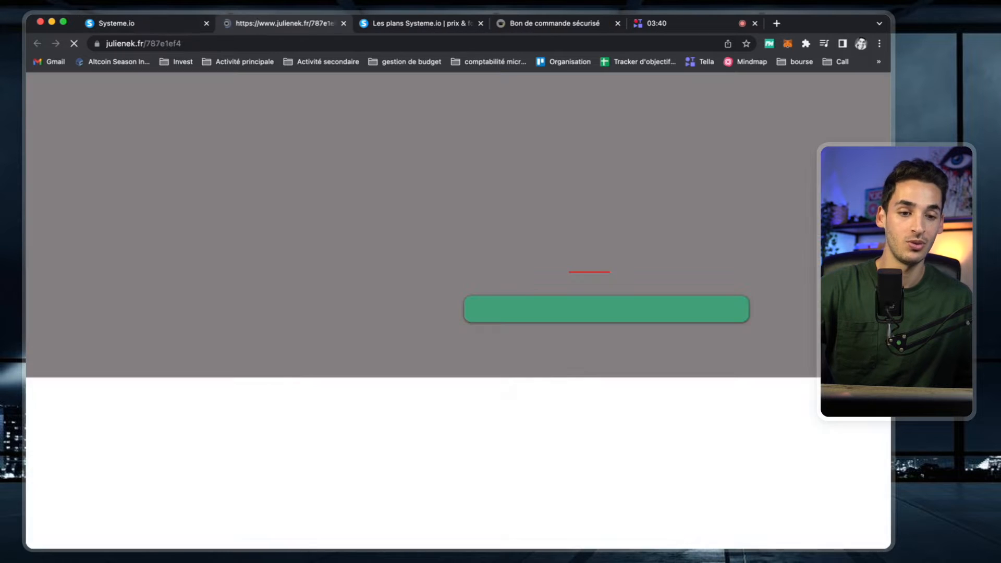
{"action": "scroll", "coordinate": [380, 327], "scroll_direction": "down", "scroll_amount": 20}
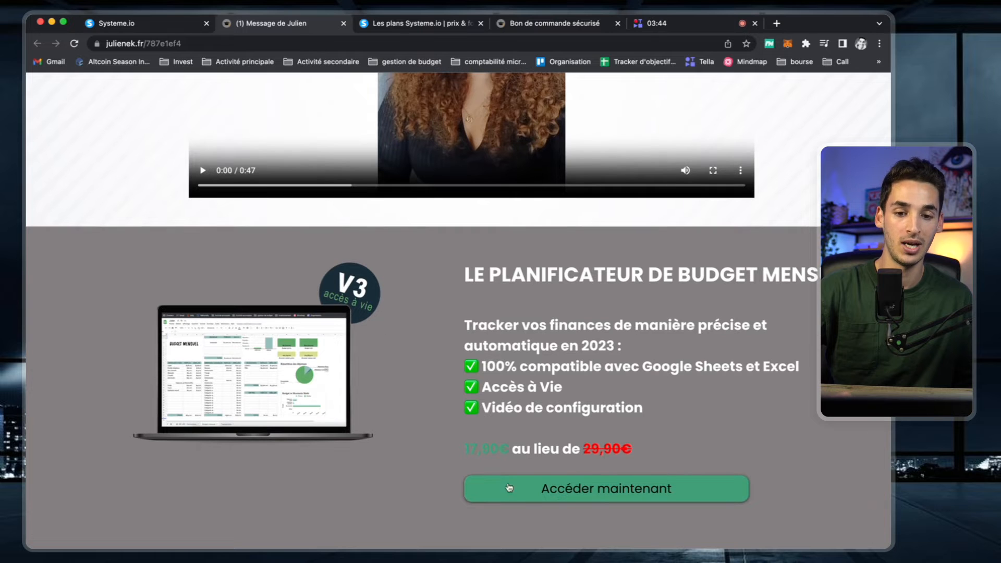
{"action": "left_click", "coordinate": [344, 23]}
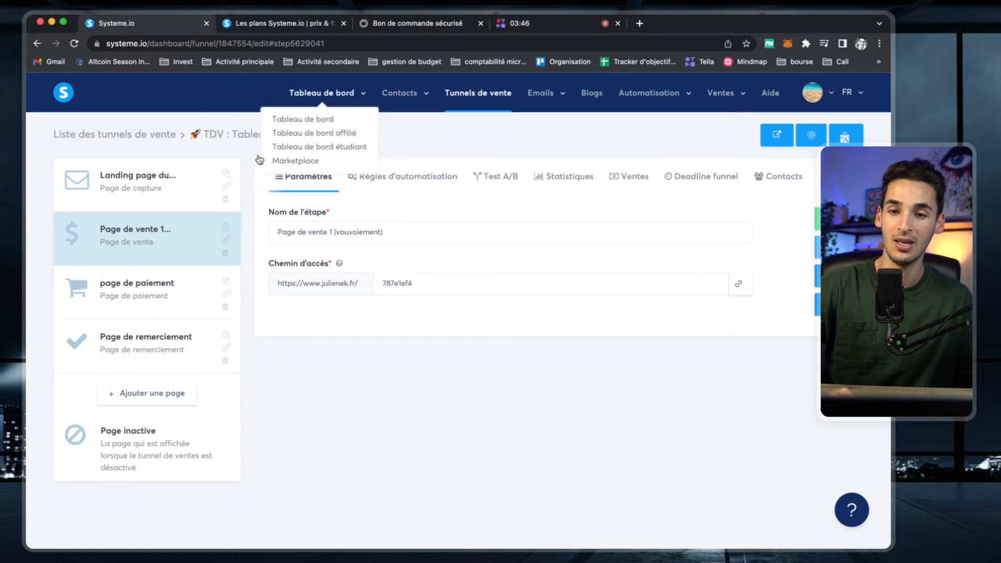
Preview the funnel's existing payment page from start to end, and close the preview
{"action": "left_click", "coordinate": [132, 315]}
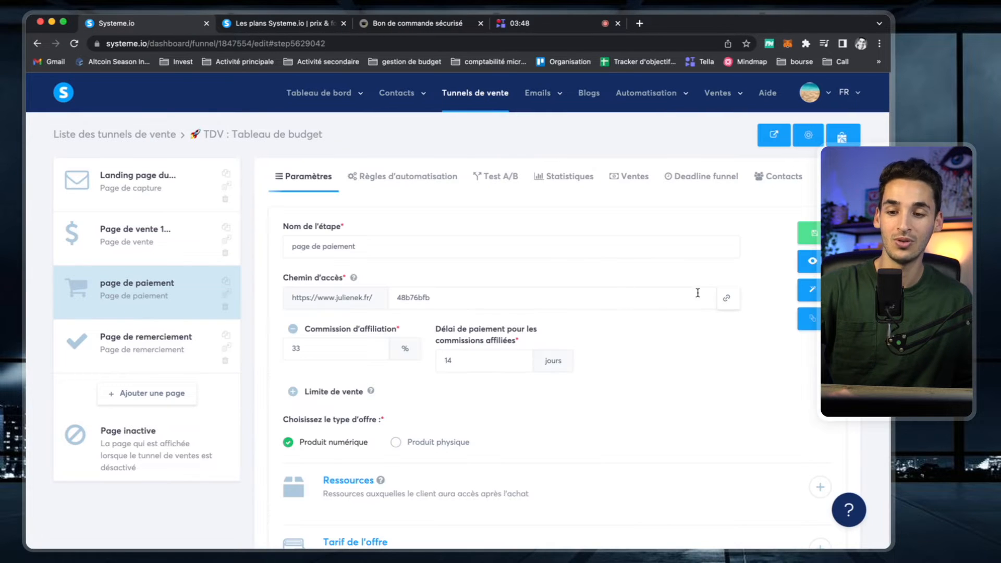
{"action": "left_click", "coordinate": [792, 262]}
{"action": "scroll", "coordinate": [356, 413], "scroll_direction": "down", "scroll_amount": 10}
{"action": "scroll", "coordinate": [392, 374], "scroll_direction": "up", "scroll_amount": 10}
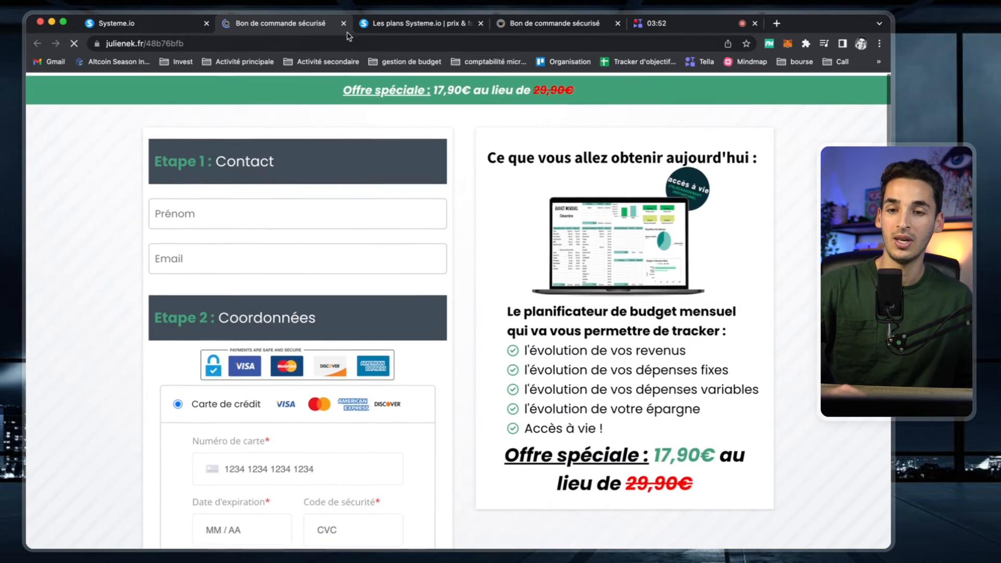
{"action": "left_click", "coordinate": [342, 23]}
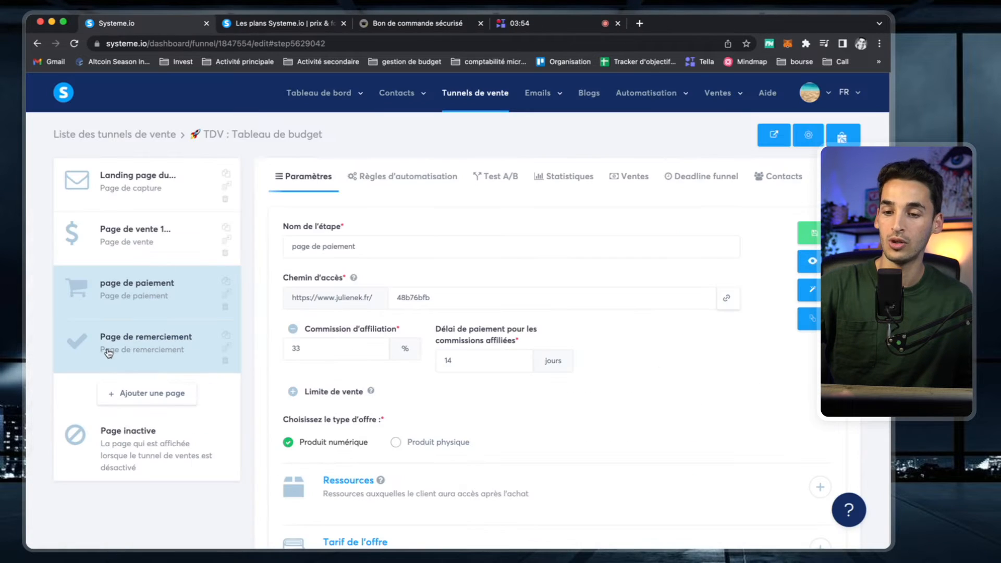
Preview the funnel's "Page de remerciement" thank-you page, and close the preview
{"action": "left_click", "coordinate": [107, 348]}
{"action": "left_click", "coordinate": [738, 283]}
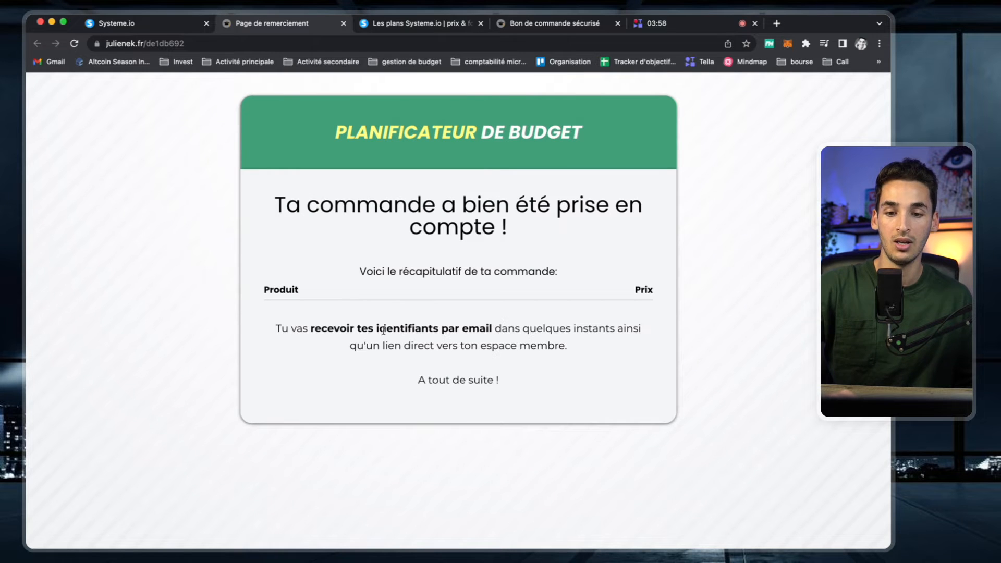
{"action": "left_click", "coordinate": [342, 23]}
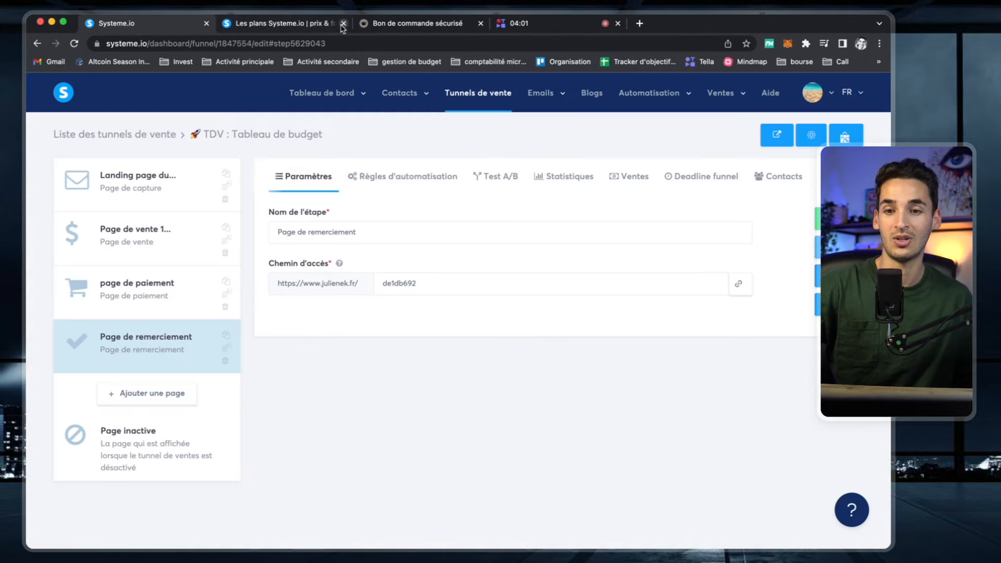
Add a new funnel page named "page de paiement 2" with the type "Page de paiement"
{"action": "left_click", "coordinate": [145, 401]}
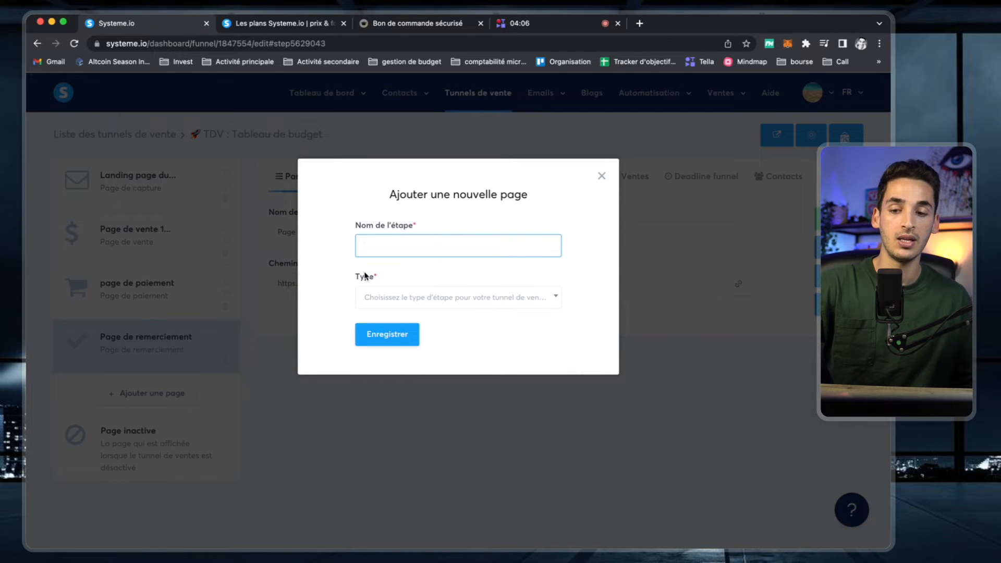
{"action": "type", "text": "page"}
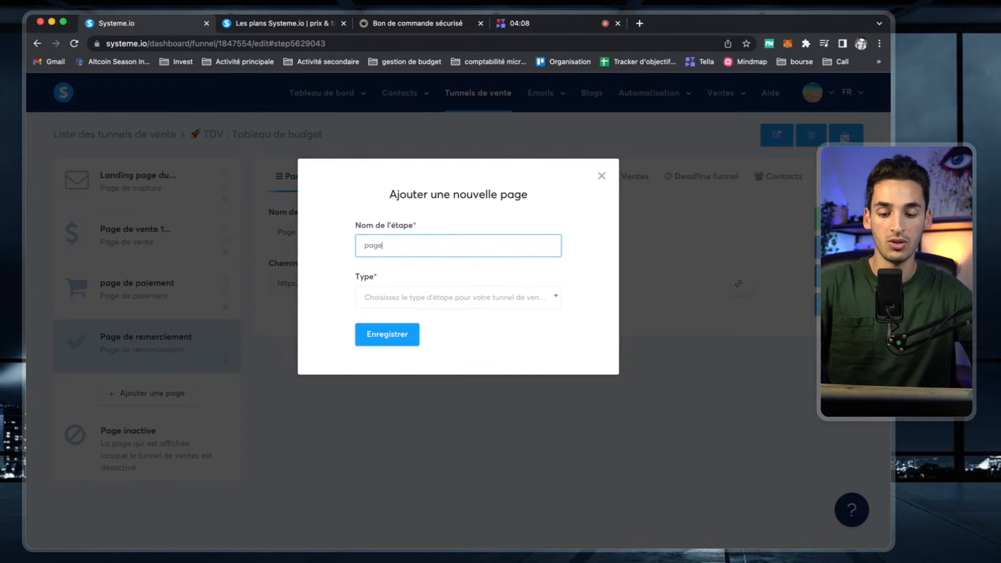
{"action": "type", "text": " de paiement 2"}
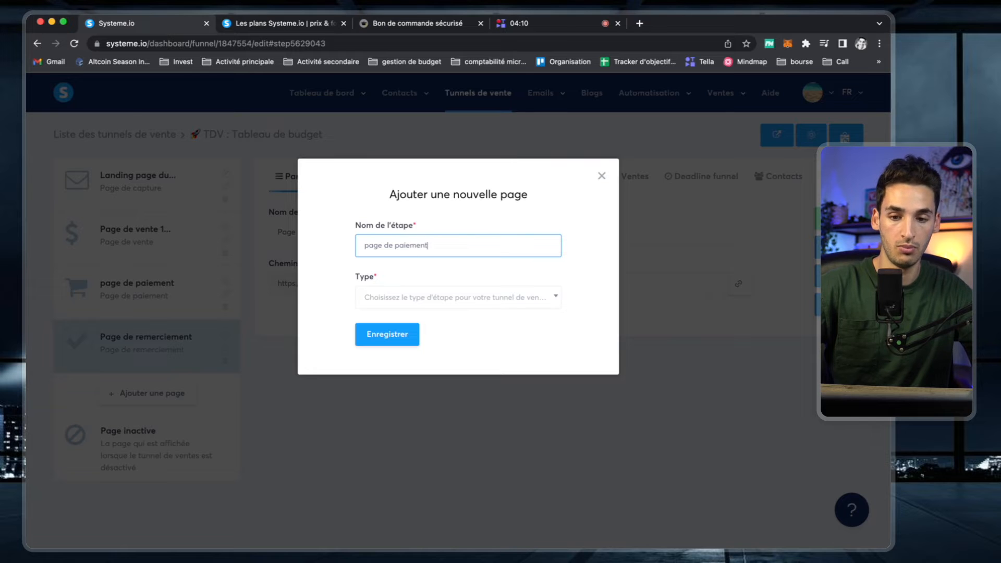
{"action": "left_click", "coordinate": [374, 302]}
{"action": "scroll", "coordinate": [450, 387], "scroll_direction": "down", "scroll_amount": 5}
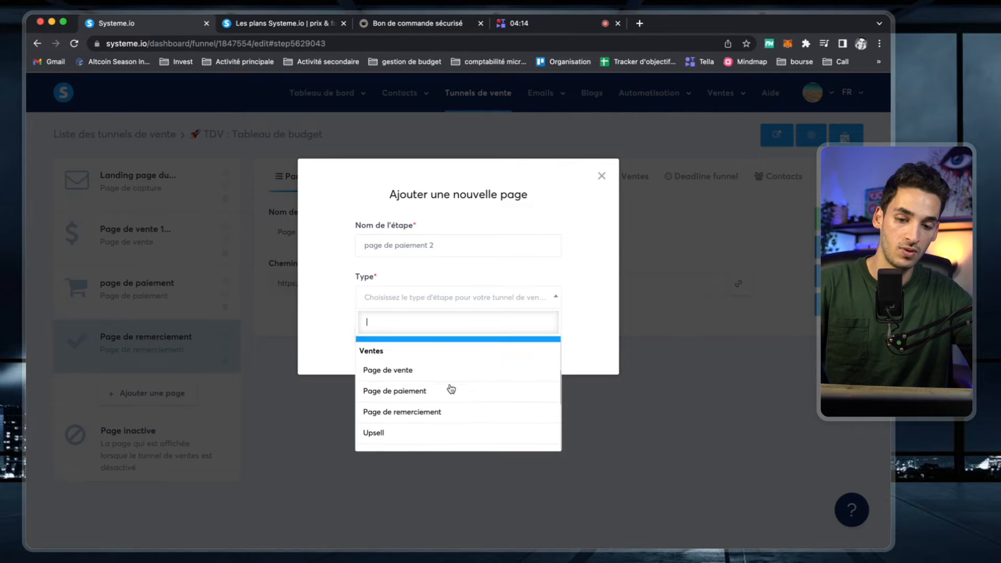
{"action": "left_click", "coordinate": [451, 390]}
{"action": "left_click", "coordinate": [388, 336]}
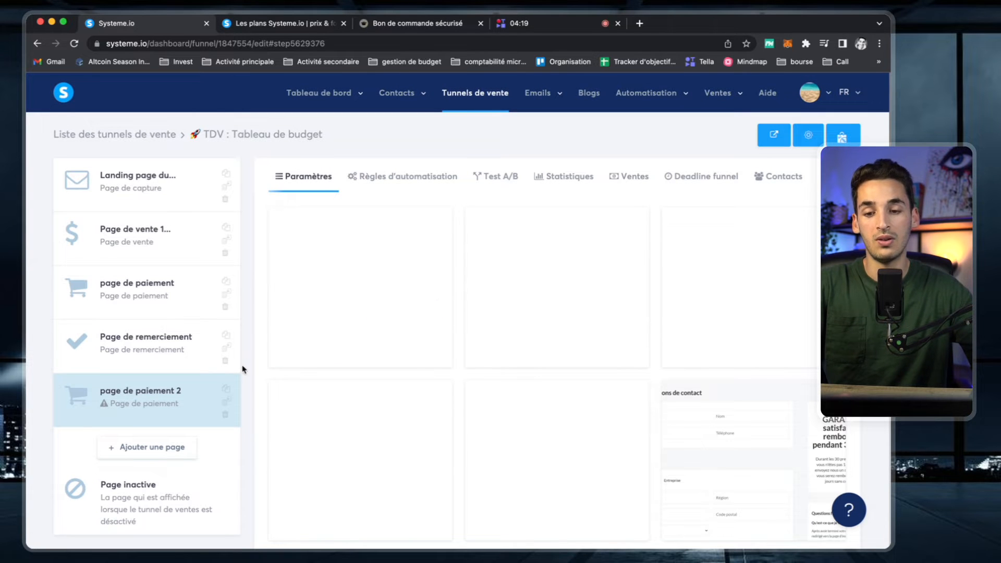
Browse the payment page templates and open a preview of the green e-book template
{"action": "scroll", "coordinate": [249, 385], "scroll_direction": "down", "scroll_amount": 3}
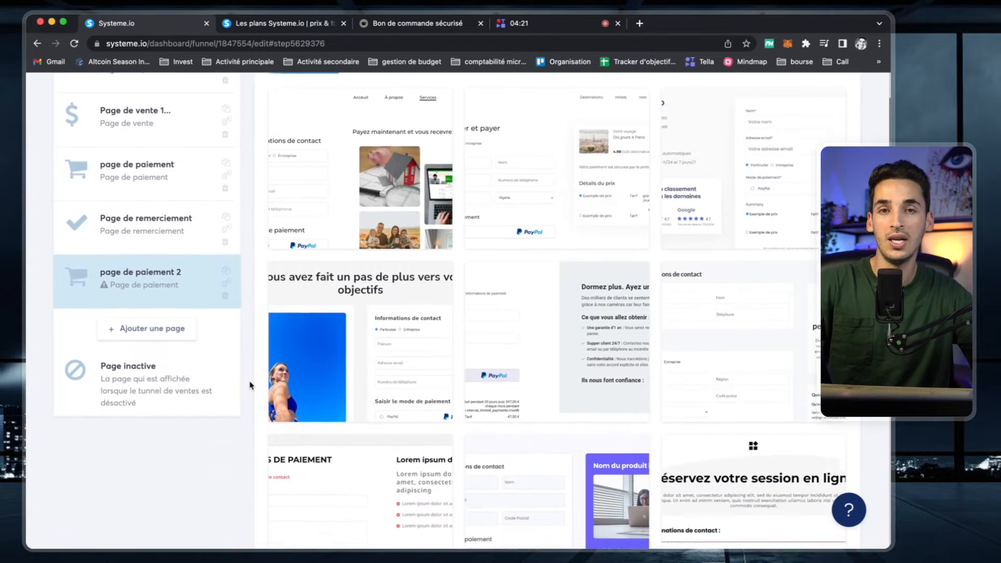
{"action": "scroll", "coordinate": [249, 385], "scroll_direction": "down", "scroll_amount": 5}
{"action": "scroll", "coordinate": [249, 385], "scroll_direction": "down", "scroll_amount": 2}
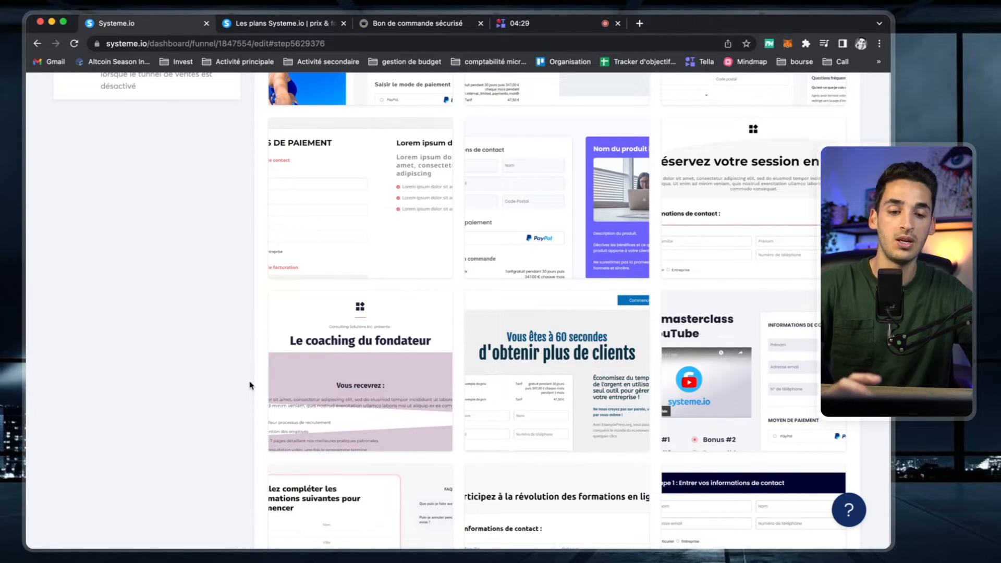
{"action": "scroll", "coordinate": [249, 385], "scroll_direction": "down", "scroll_amount": 6}
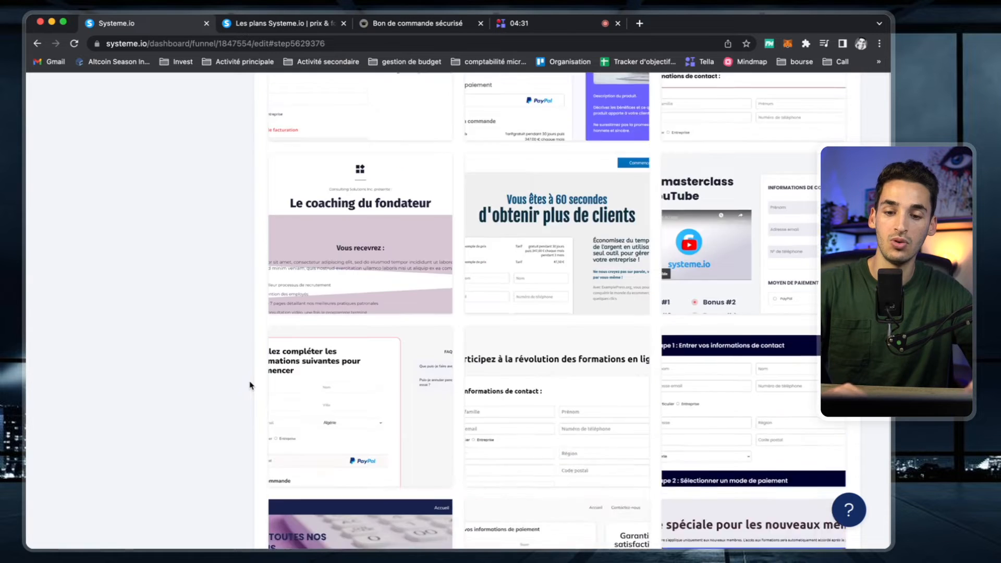
{"action": "scroll", "coordinate": [381, 437], "scroll_direction": "down", "scroll_amount": 6}
{"action": "scroll", "coordinate": [381, 436], "scroll_direction": "down", "scroll_amount": 6}
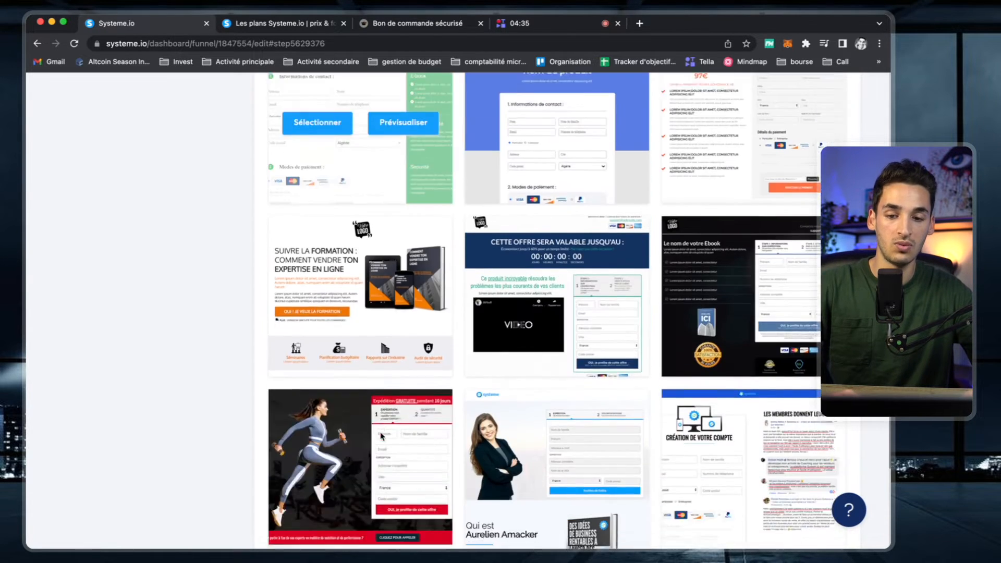
{"action": "scroll", "coordinate": [314, 243], "scroll_direction": "up", "scroll_amount": 3}
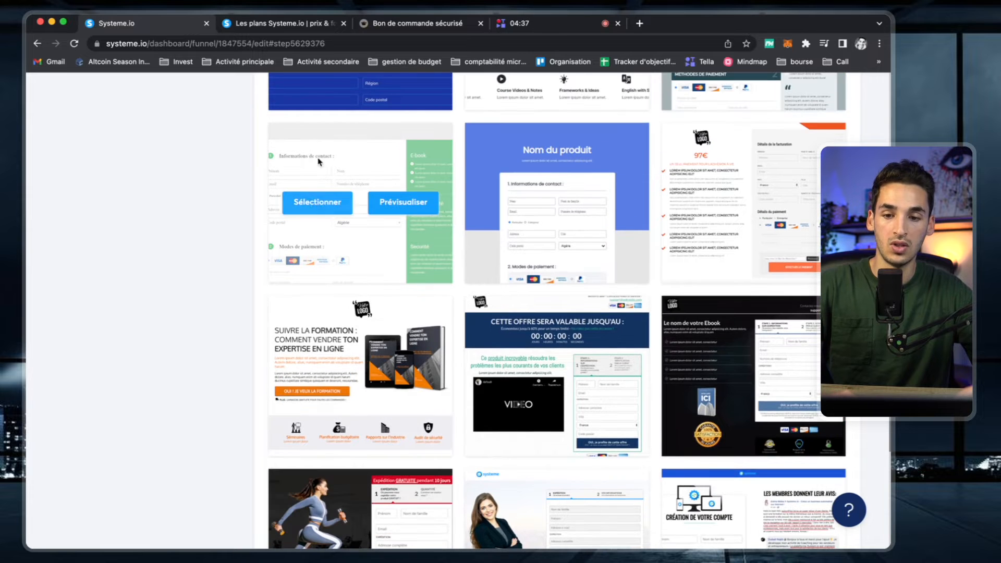
{"action": "left_click", "coordinate": [407, 203]}
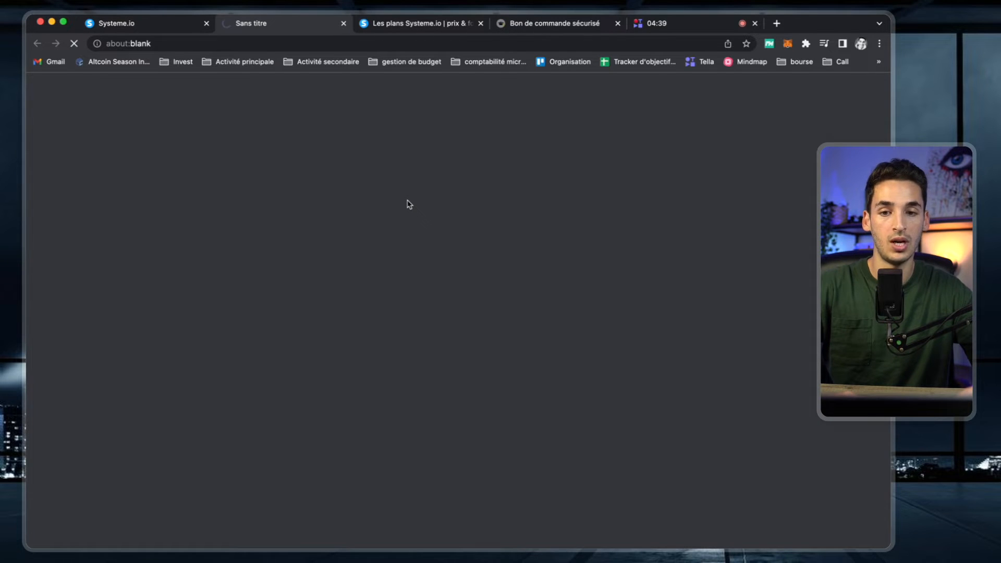
{"action": "left_click", "coordinate": [159, 25]}
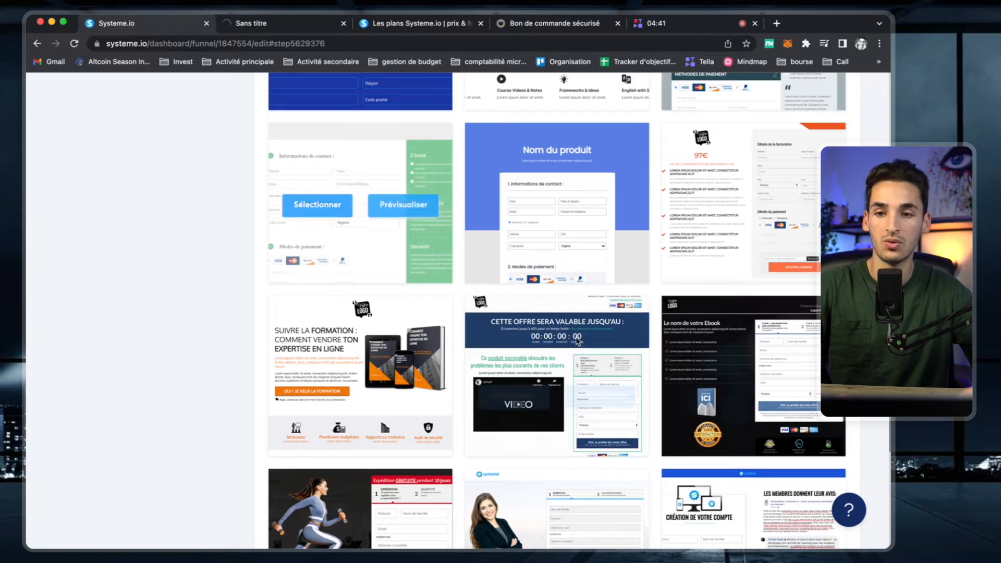
Open previews of the "Création de votre compte" template and the "Payez maintenant" template from the template gallery
{"action": "scroll", "coordinate": [609, 355], "scroll_direction": "down", "scroll_amount": 5}
{"action": "scroll", "coordinate": [609, 355], "scroll_direction": "down", "scroll_amount": 2}
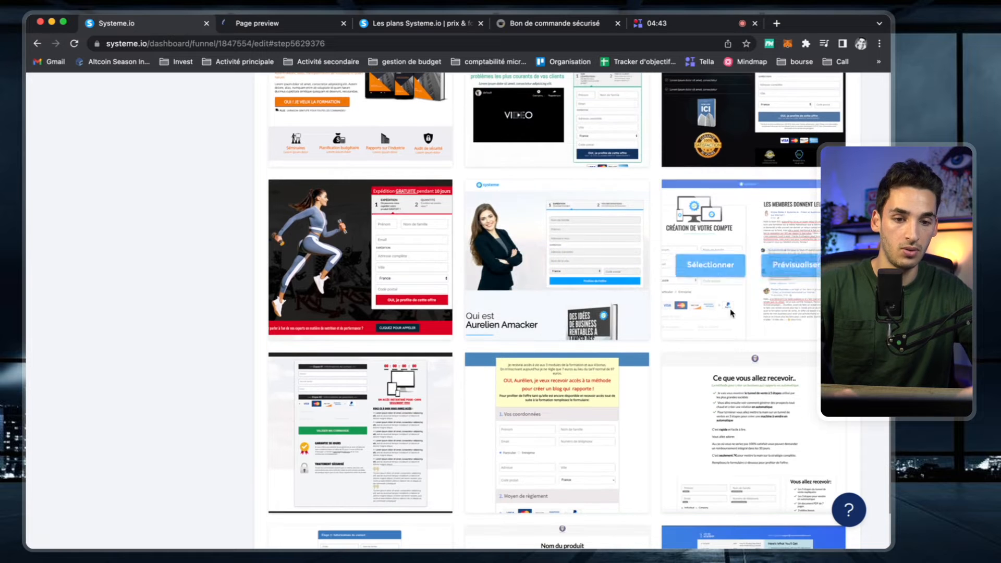
{"action": "left_click", "coordinate": [779, 265]}
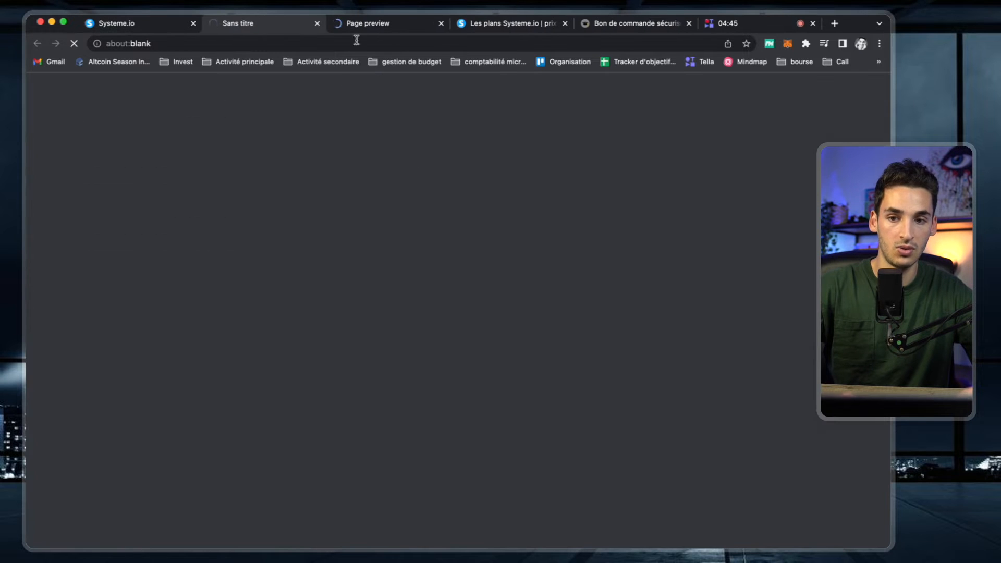
{"action": "left_click", "coordinate": [144, 25]}
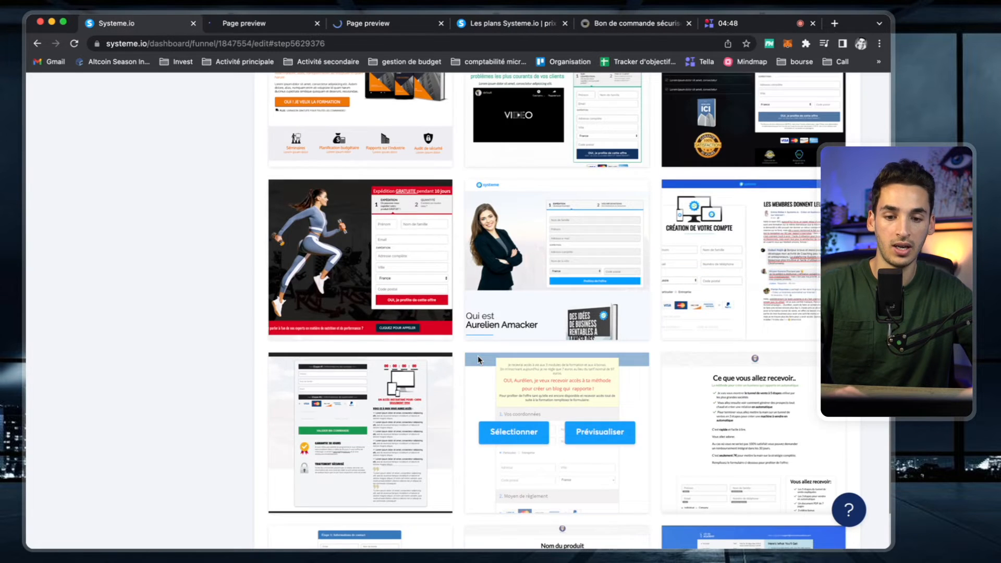
{"action": "scroll", "coordinate": [477, 355], "scroll_direction": "down", "scroll_amount": 10}
{"action": "scroll", "coordinate": [478, 358], "scroll_direction": "up", "scroll_amount": 10}
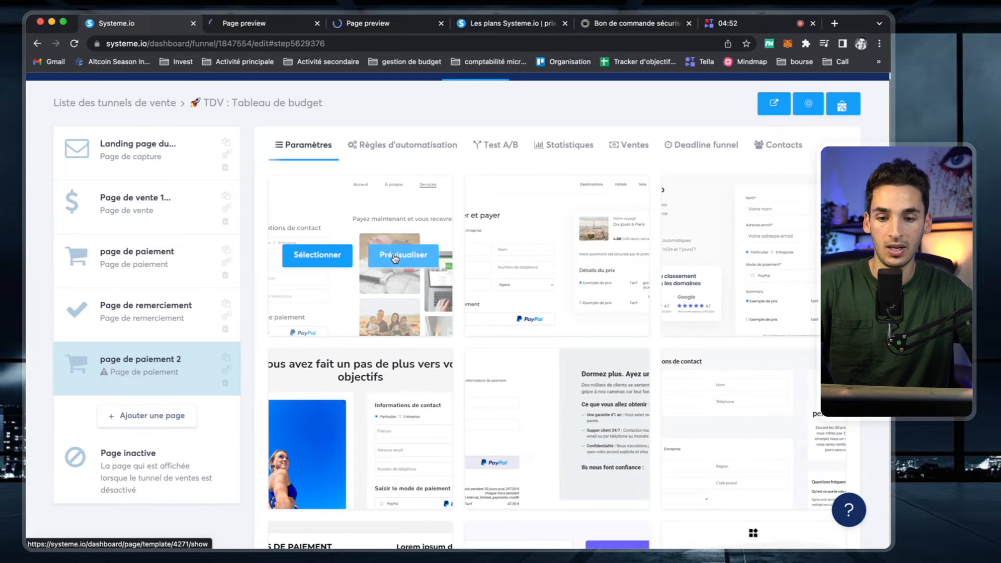
{"action": "left_click", "coordinate": [394, 255]}
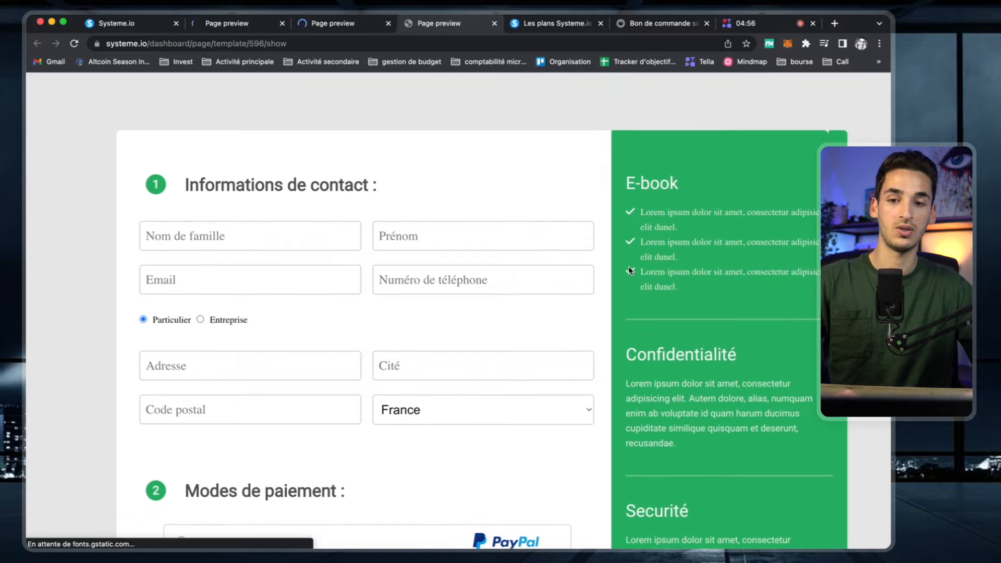
Examine the green e-book template's contact form, payment and order sections, and its E-book and Confidentialité side texts
{"action": "scroll", "coordinate": [628, 268], "scroll_direction": "down", "scroll_amount": 7}
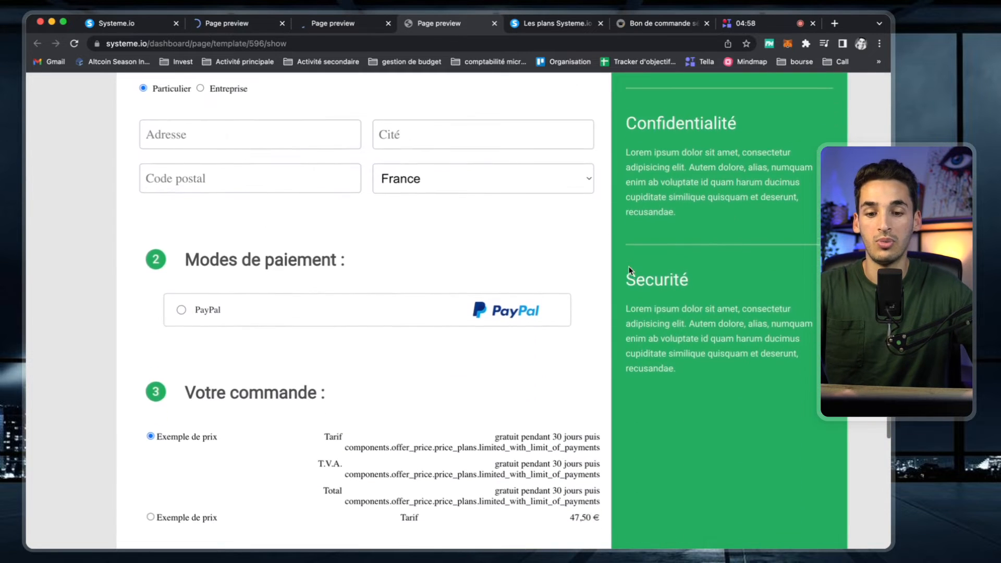
{"action": "scroll", "coordinate": [628, 265], "scroll_direction": "up", "scroll_amount": 8}
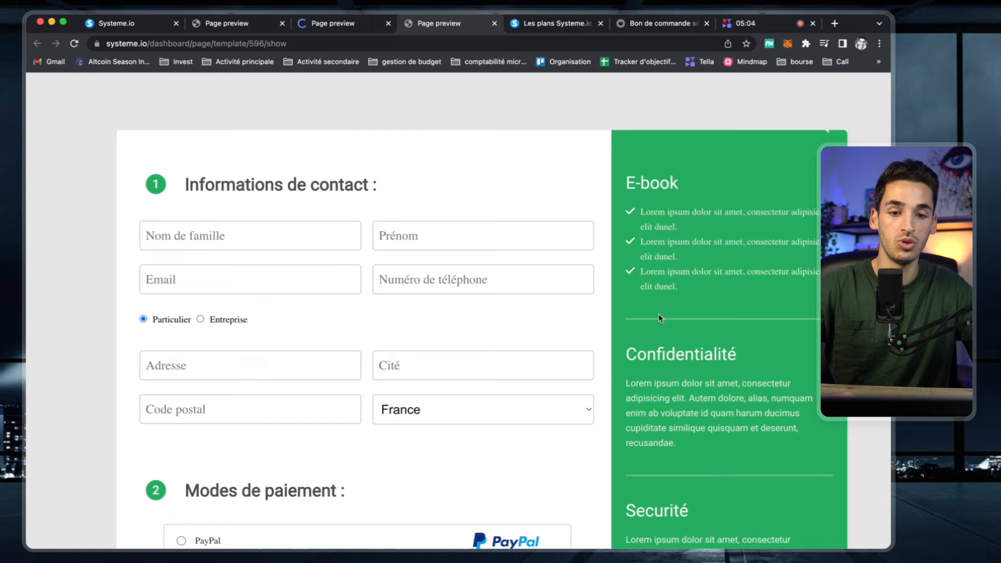
{"action": "left_click_drag", "start_coordinate": [627, 181], "coordinate": [735, 337]}
{"action": "left_click_drag", "start_coordinate": [681, 383], "coordinate": [723, 468]}
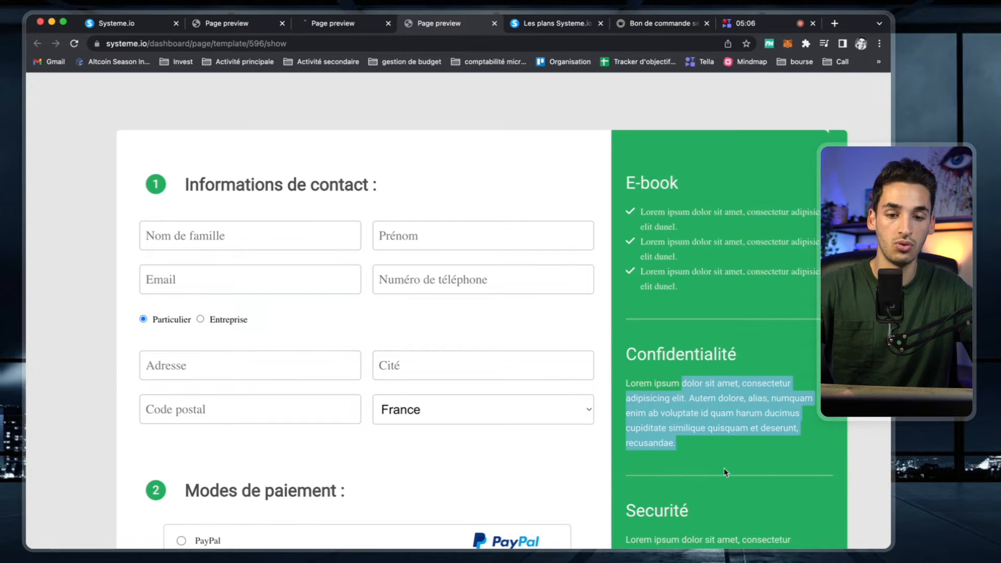
{"action": "scroll", "coordinate": [724, 467], "scroll_direction": "down", "scroll_amount": 5}
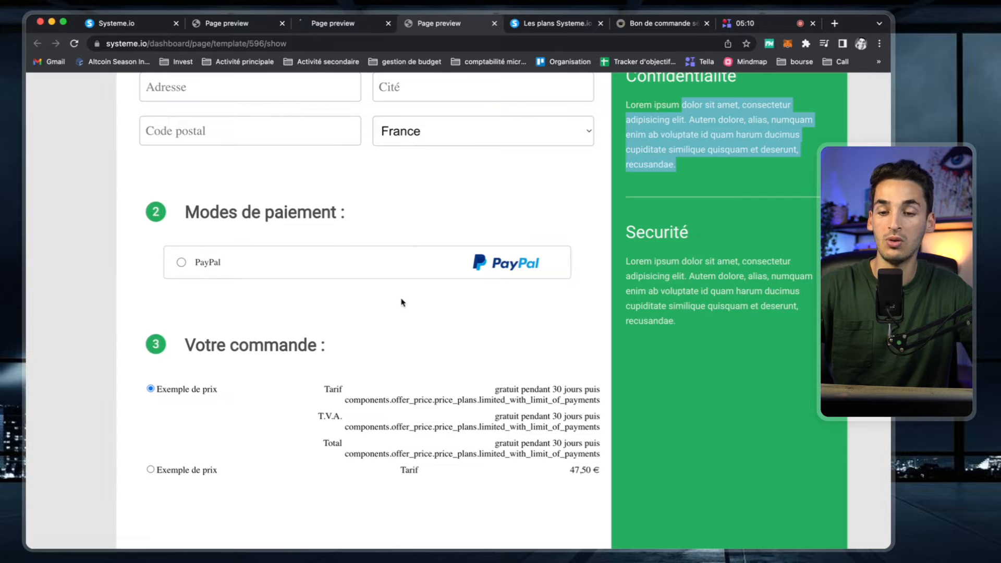
Review the "Payez maintenant et vous recevrez ce pack" template preview, including its order details and product images
{"action": "left_click", "coordinate": [242, 23]}
{"action": "scroll", "coordinate": [413, 293], "scroll_direction": "down", "scroll_amount": 10}
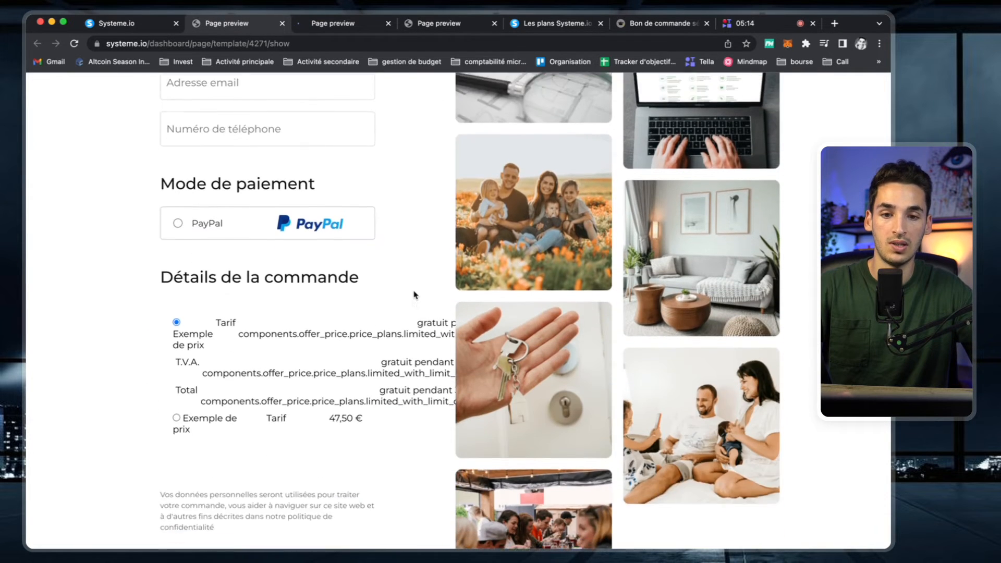
{"action": "scroll", "coordinate": [413, 292], "scroll_direction": "up", "scroll_amount": 10}
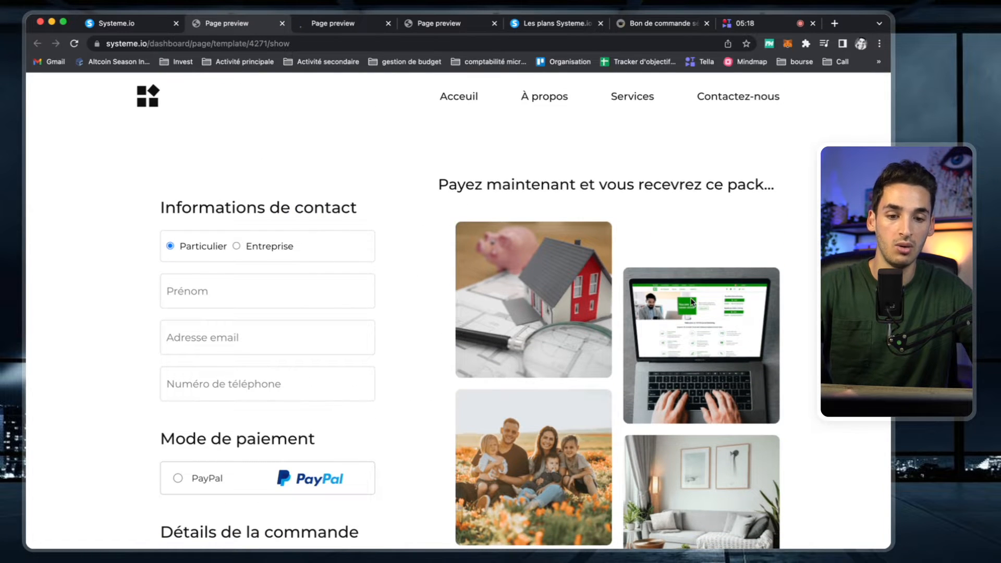
{"action": "scroll", "coordinate": [691, 302], "scroll_direction": "down", "scroll_amount": 2}
Examine the "Création de votre compte" template preview, covering its member reviews, PayPal option and "Oui, j'en profite!" offer
{"action": "left_click", "coordinate": [344, 26]}
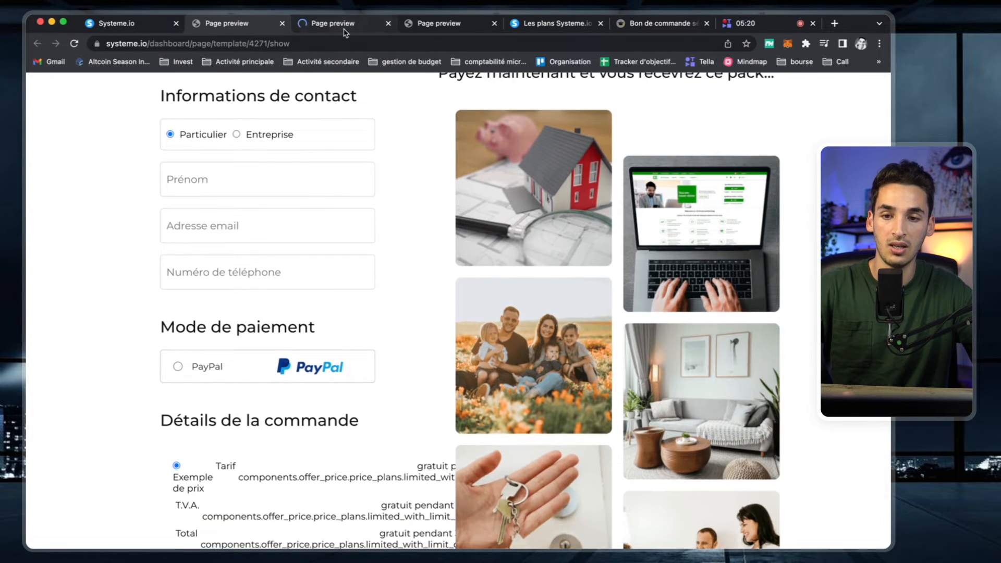
{"action": "scroll", "coordinate": [456, 339], "scroll_direction": "down", "scroll_amount": 1}
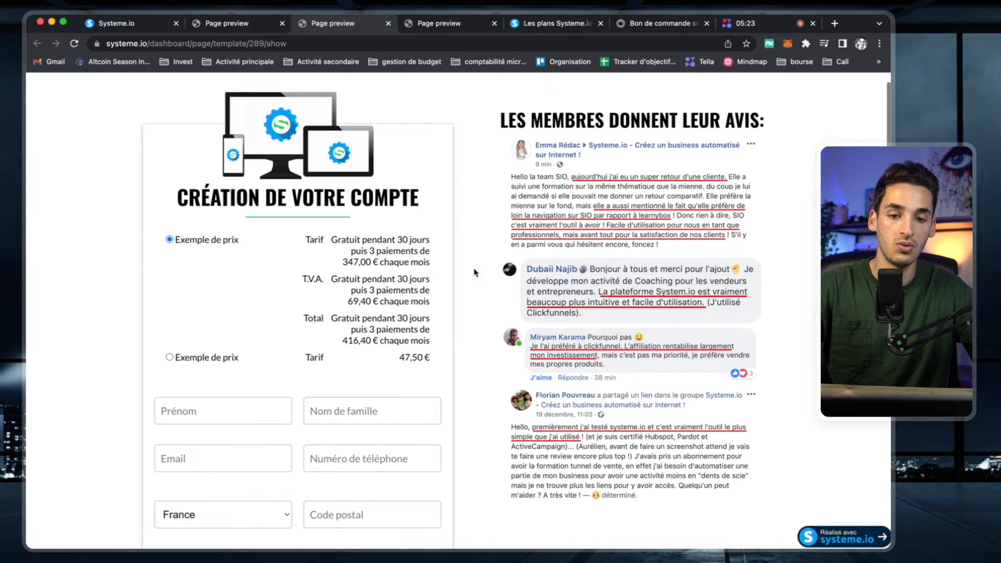
{"action": "left_click_drag", "start_coordinate": [508, 118], "coordinate": [712, 152]}
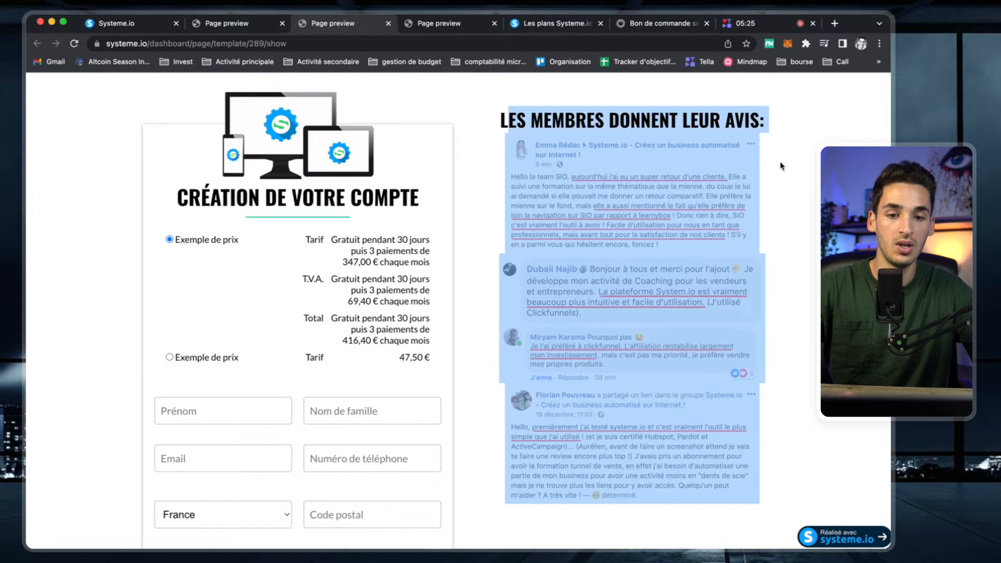
{"action": "left_click", "coordinate": [742, 167]}
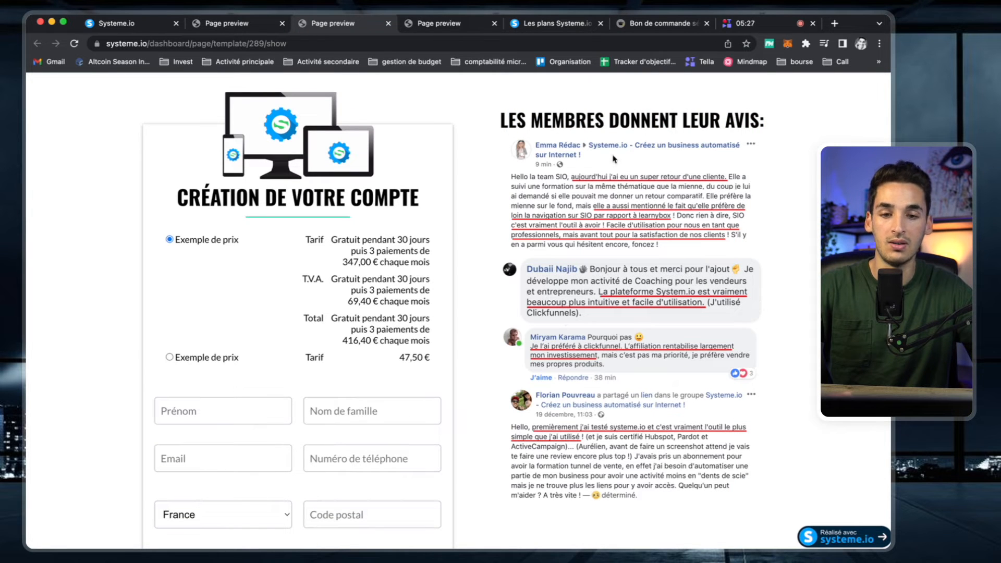
{"action": "scroll", "coordinate": [591, 422], "scroll_direction": "down", "scroll_amount": 7}
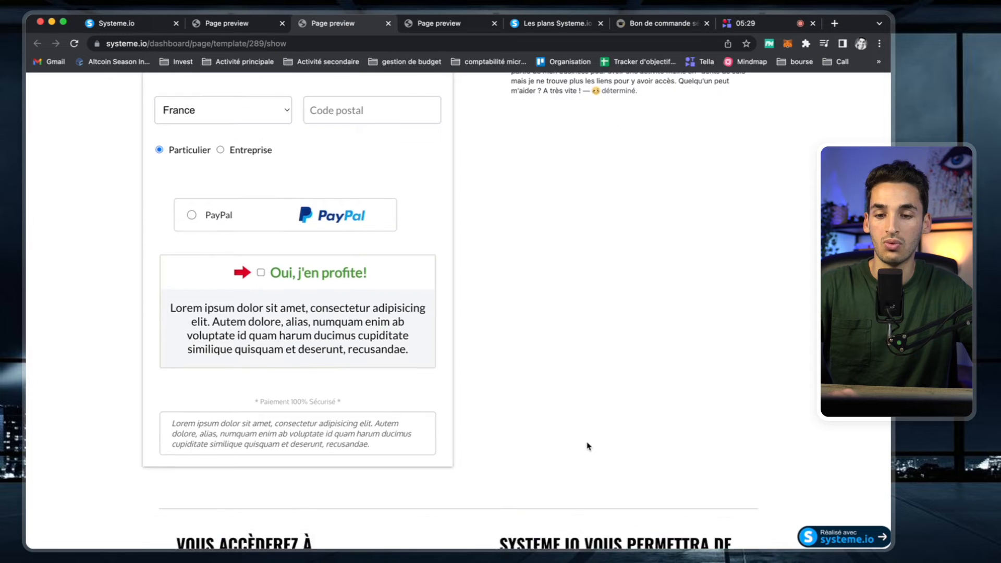
{"action": "scroll", "coordinate": [587, 445], "scroll_direction": "up", "scroll_amount": 9}
{"action": "scroll", "coordinate": [587, 444], "scroll_direction": "down", "scroll_amount": 1}
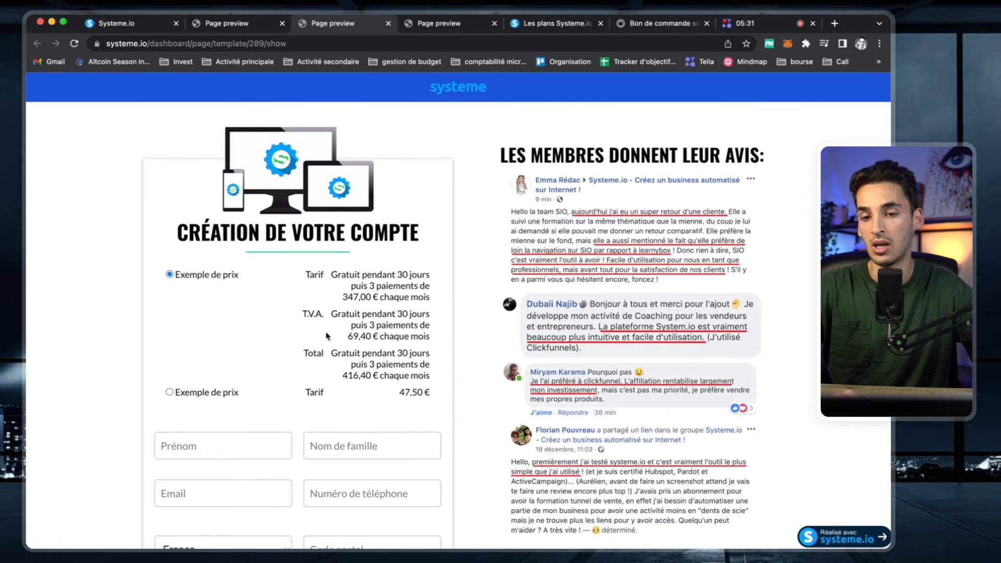
Tick the "Oui, j'en profite!" order bump in the preview and check its effect on the order summary
{"action": "scroll", "coordinate": [466, 312], "scroll_direction": "down", "scroll_amount": 15}
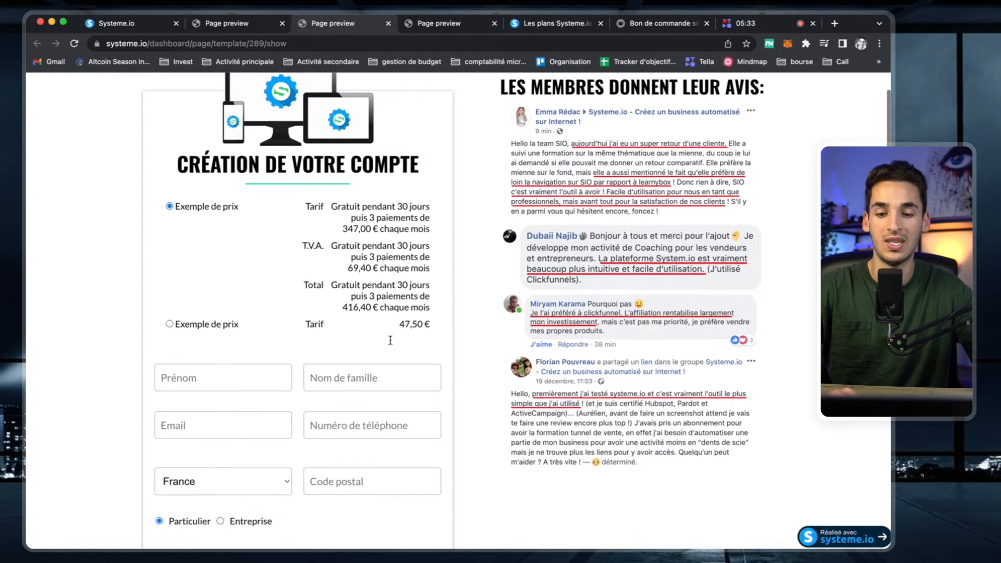
{"action": "scroll", "coordinate": [391, 344], "scroll_direction": "up", "scroll_amount": 3}
{"action": "scroll", "coordinate": [391, 344], "scroll_direction": "up", "scroll_amount": 3}
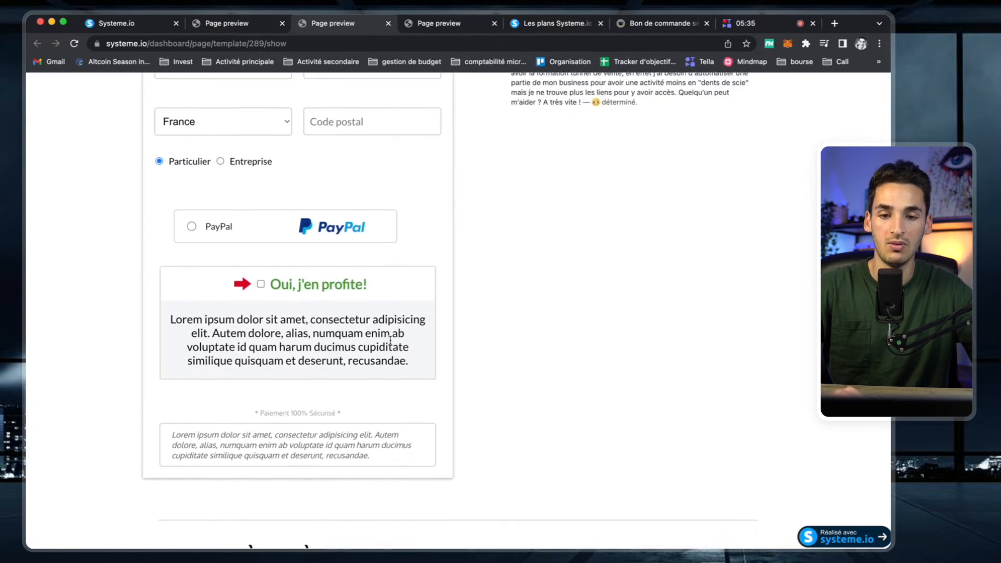
{"action": "left_click", "coordinate": [260, 285]}
{"action": "scroll", "coordinate": [475, 246], "scroll_direction": "up", "scroll_amount": 5}
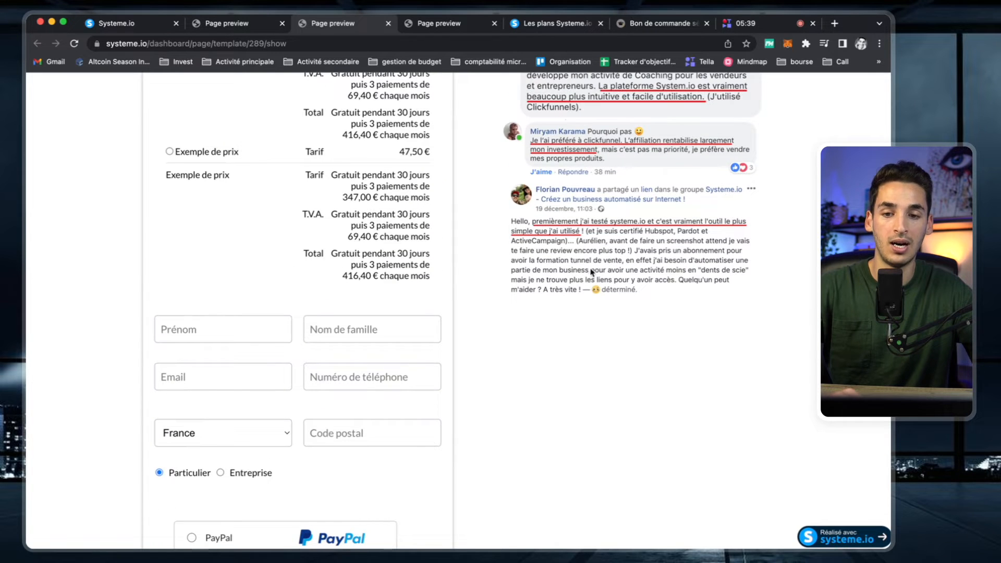
{"action": "scroll", "coordinate": [573, 415], "scroll_direction": "up", "scroll_amount": 5}
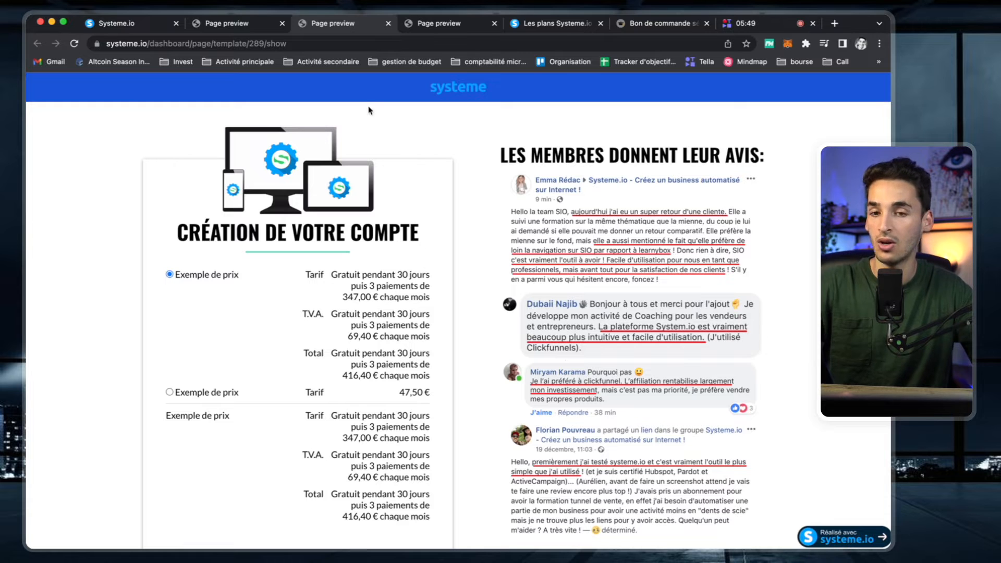
Close the three template previews and delete the funnel page "page de paiement 2"
{"action": "left_click", "coordinate": [388, 23]}
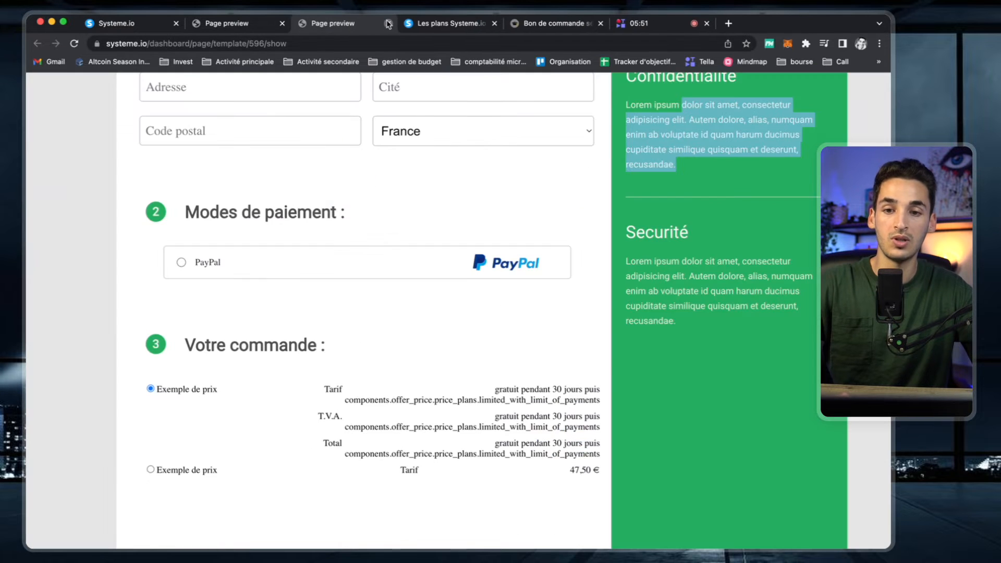
{"action": "left_click", "coordinate": [388, 23]}
{"action": "left_click", "coordinate": [236, 22]}
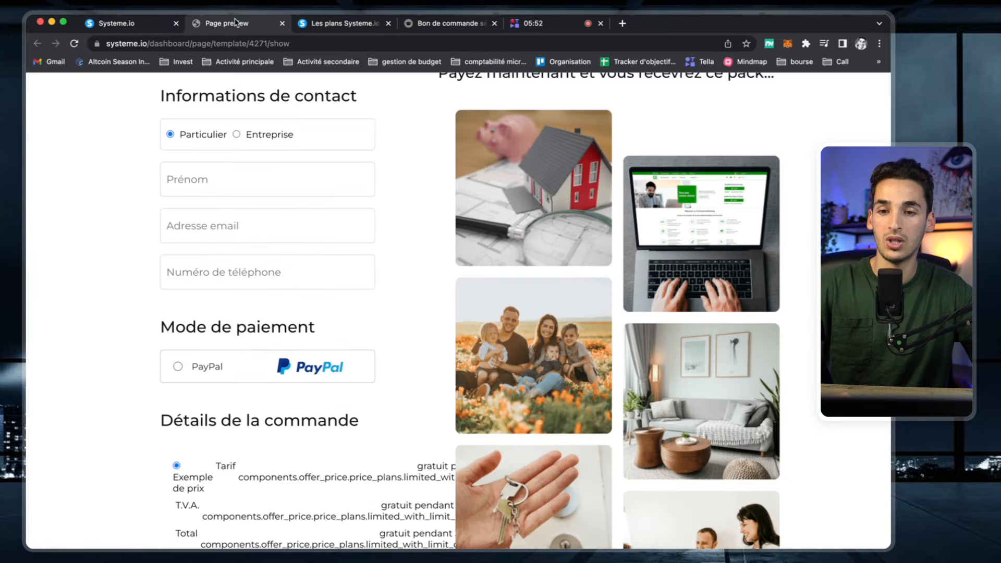
{"action": "left_click", "coordinate": [282, 23]}
{"action": "left_click", "coordinate": [117, 23]}
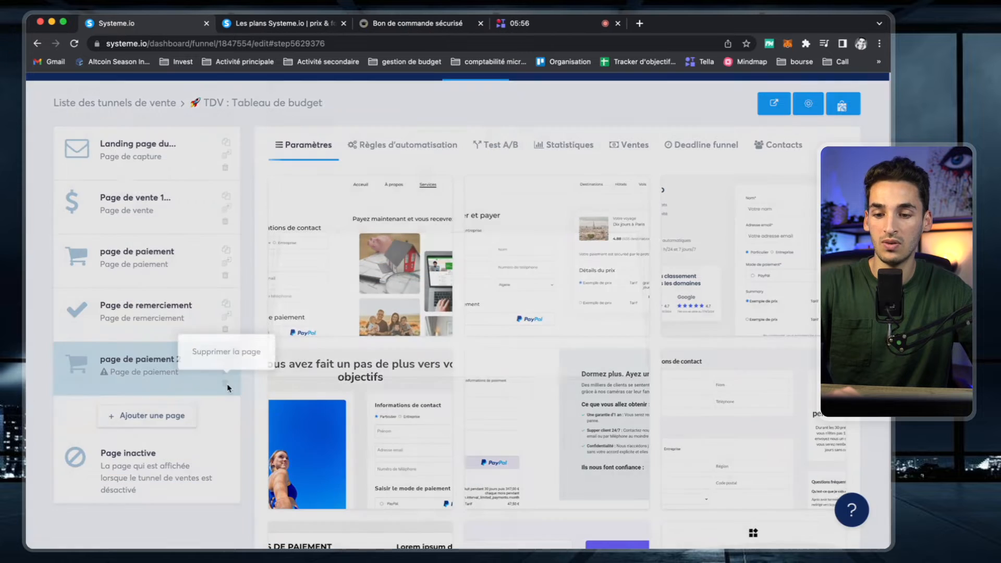
{"action": "left_click", "coordinate": [227, 383]}
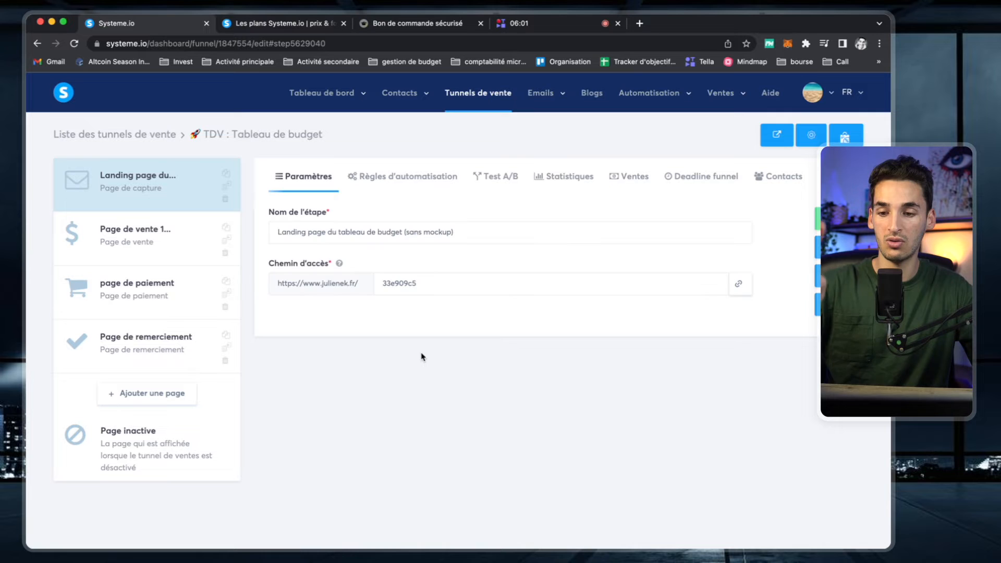
Open the funnel's existing "page de paiement" in the page editor and bring its payment options and order bump into view
{"action": "left_click", "coordinate": [174, 296]}
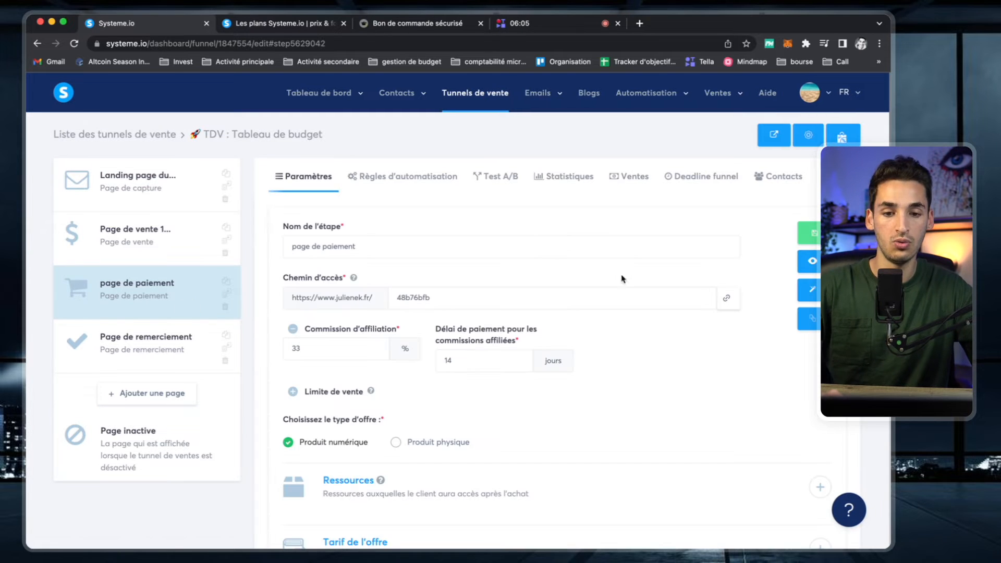
{"action": "left_click", "coordinate": [815, 292]}
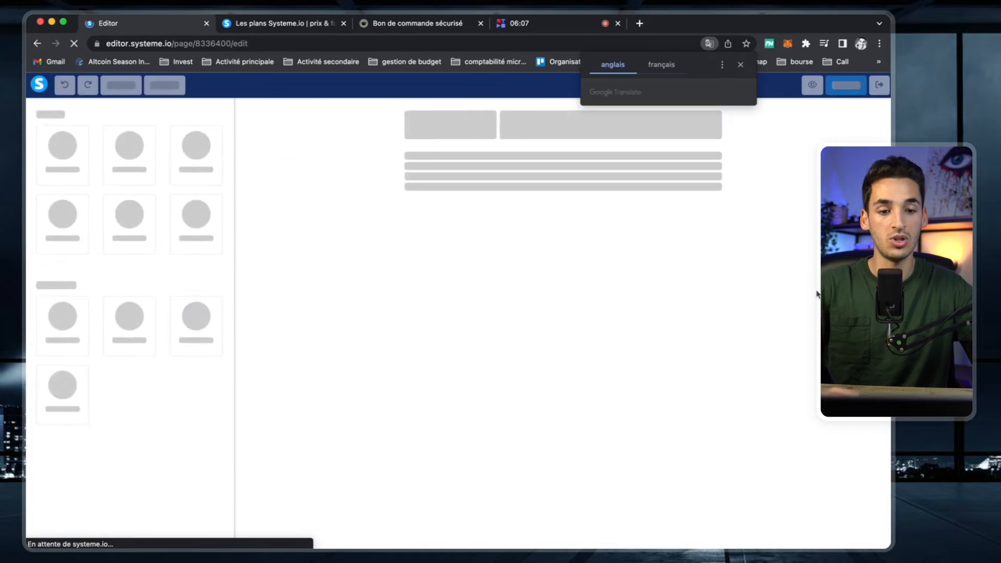
{"action": "left_click", "coordinate": [740, 64]}
{"action": "scroll", "coordinate": [599, 377], "scroll_direction": "down", "scroll_amount": 8}
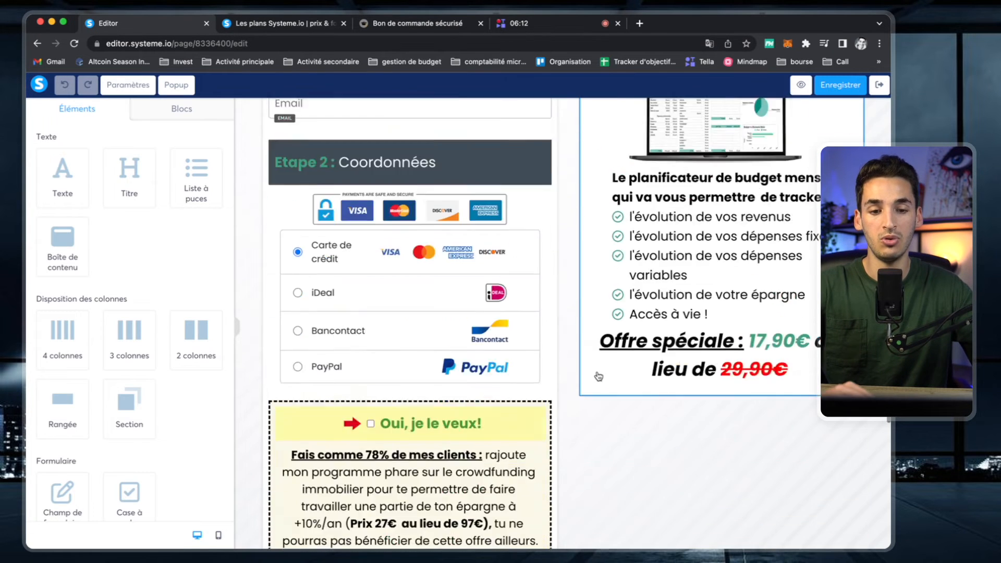
Replace the special-offer text in the green banner above the form with "Freelance Reward"
{"action": "scroll", "coordinate": [598, 376], "scroll_direction": "up", "scroll_amount": 8}
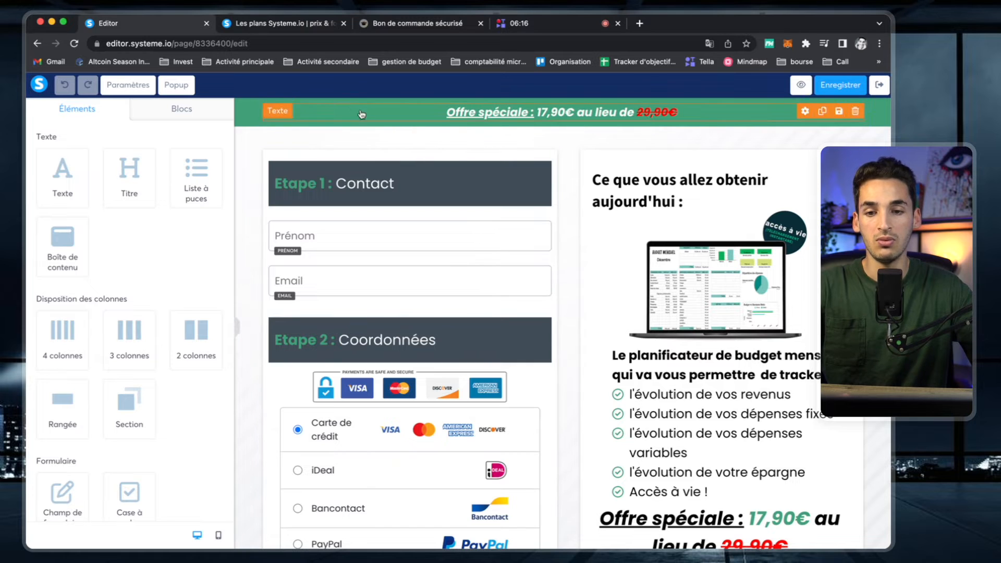
{"action": "left_click", "coordinate": [602, 114]}
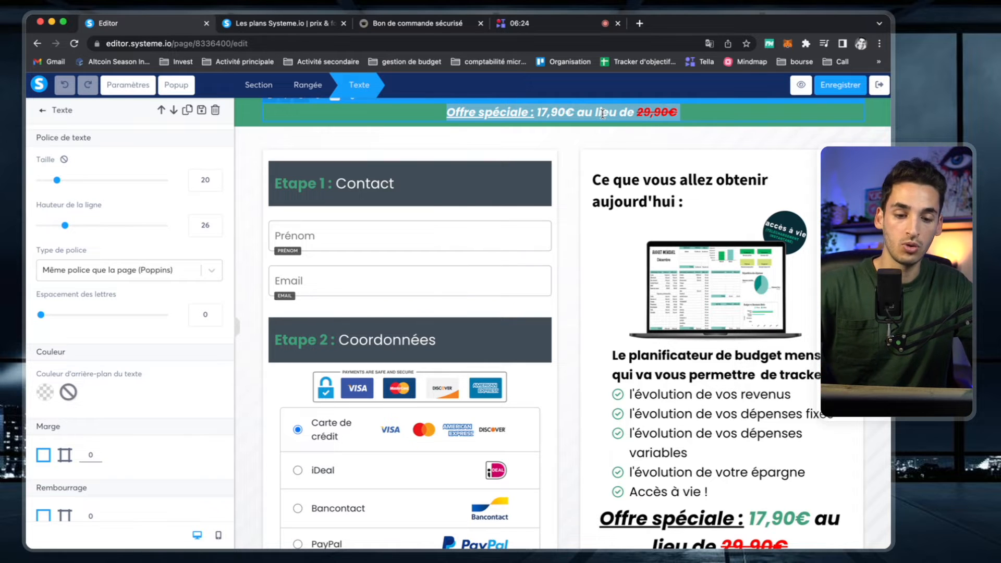
{"action": "type", "text": "Freelanc"}
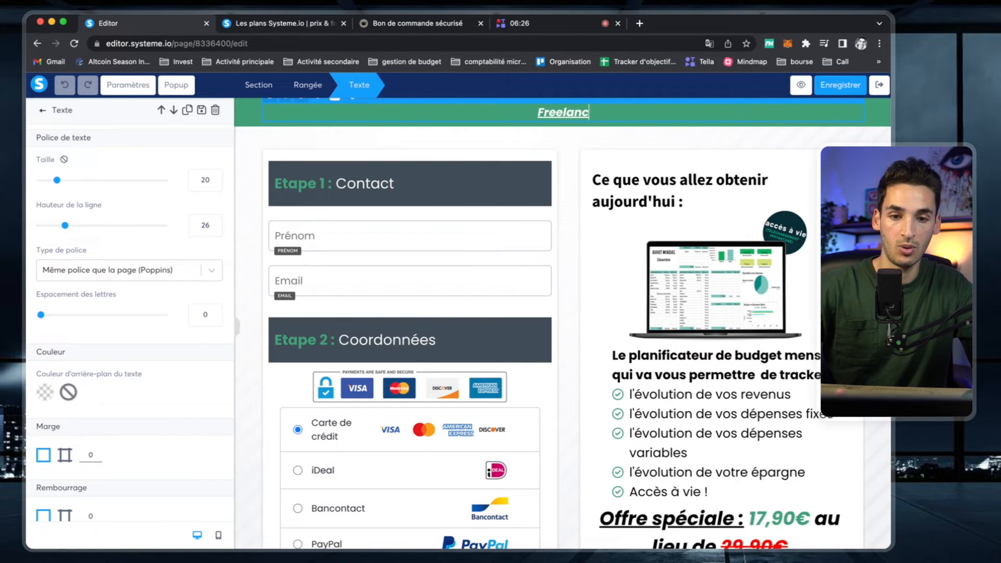
{"action": "type", "text": "e Reward"}
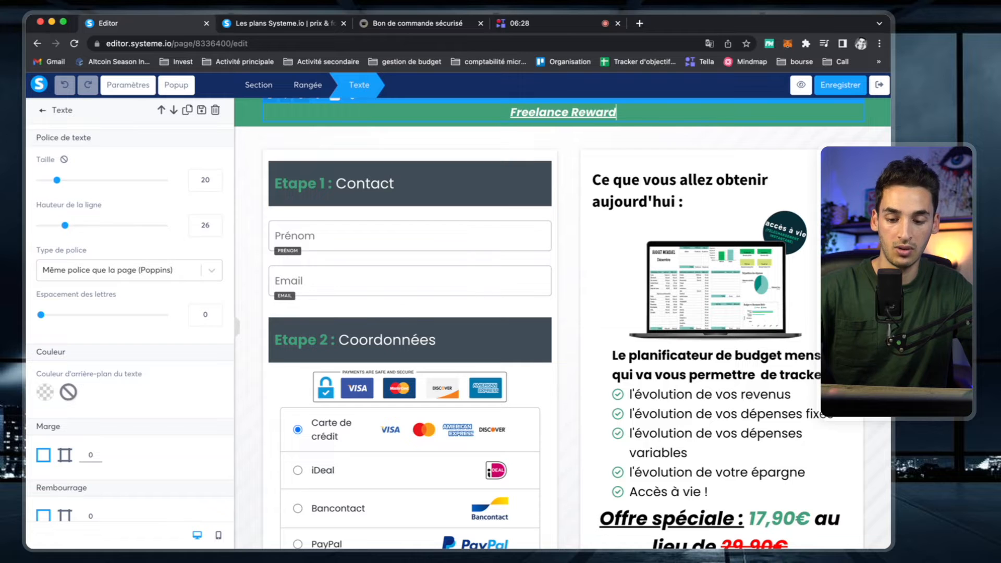
{"action": "left_click", "coordinate": [620, 142]}
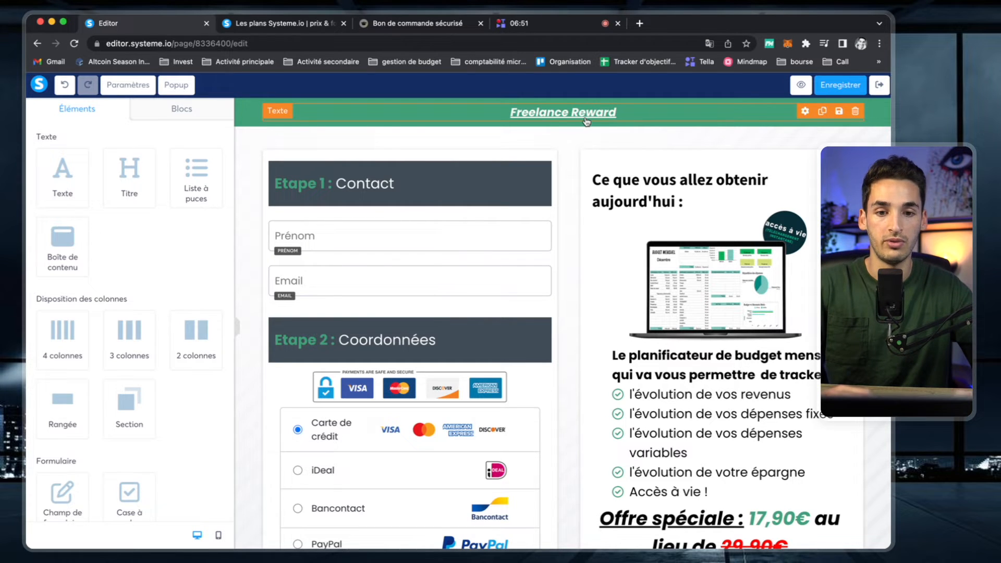
Examine the page section's margin, colour, background image, shadow, visibility and sticky settings
{"action": "left_click", "coordinate": [386, 131]}
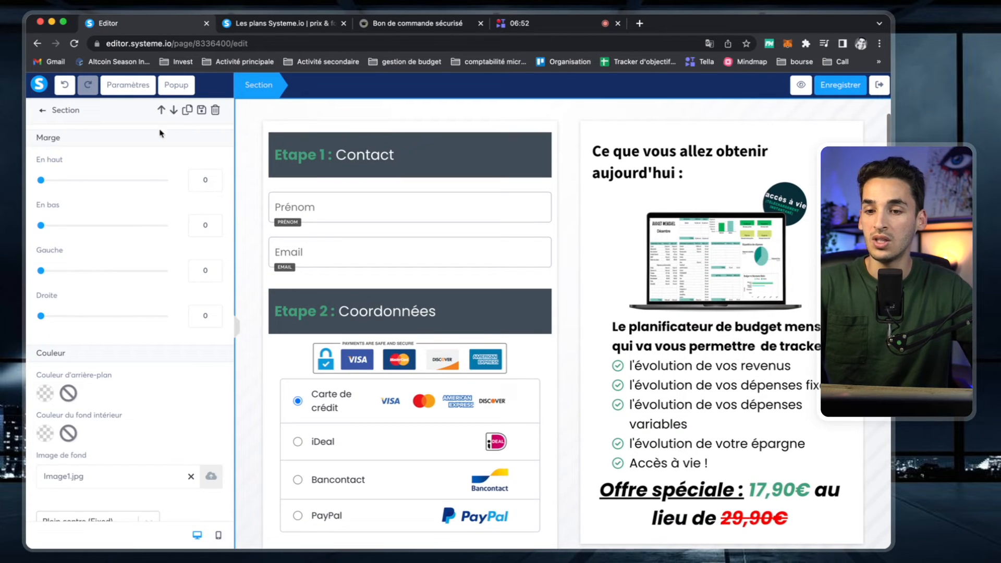
{"action": "scroll", "coordinate": [78, 413], "scroll_direction": "down", "scroll_amount": 5}
{"action": "scroll", "coordinate": [78, 412], "scroll_direction": "down", "scroll_amount": 10}
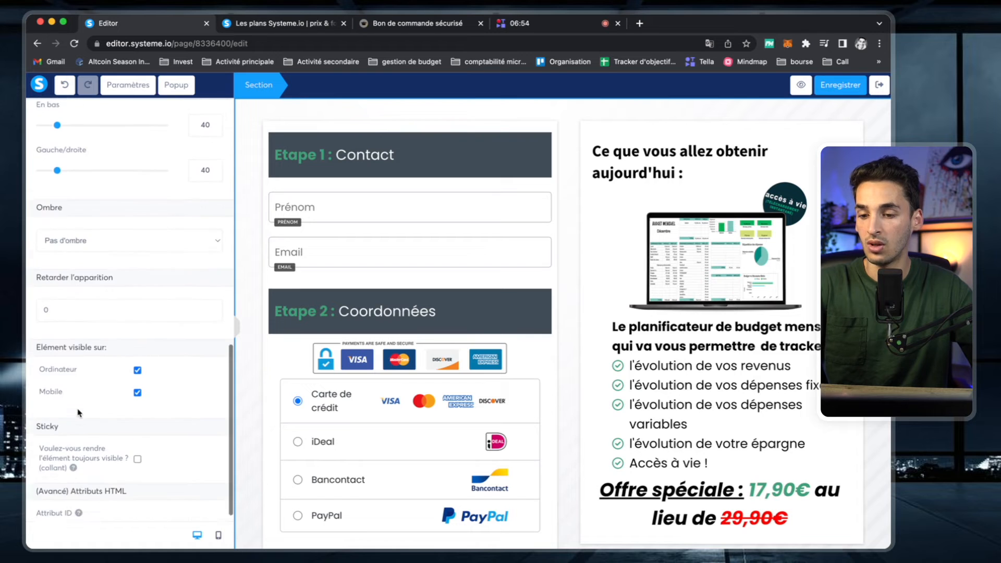
{"action": "scroll", "coordinate": [77, 412], "scroll_direction": "up", "scroll_amount": 15}
{"action": "scroll", "coordinate": [78, 413], "scroll_direction": "up", "scroll_amount": 3}
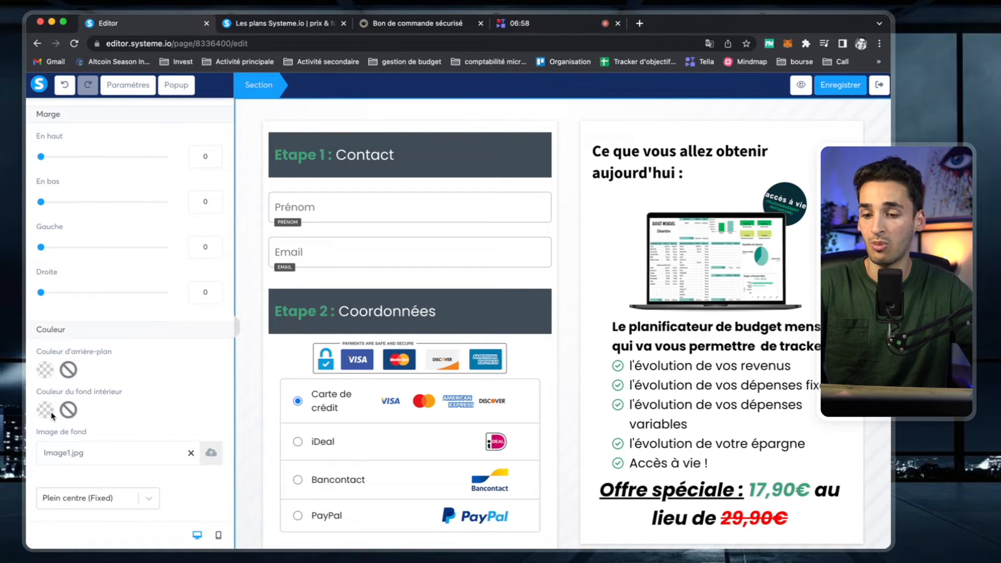
{"action": "left_click", "coordinate": [247, 337]}
{"action": "scroll", "coordinate": [247, 337], "scroll_direction": "up", "scroll_amount": 1}
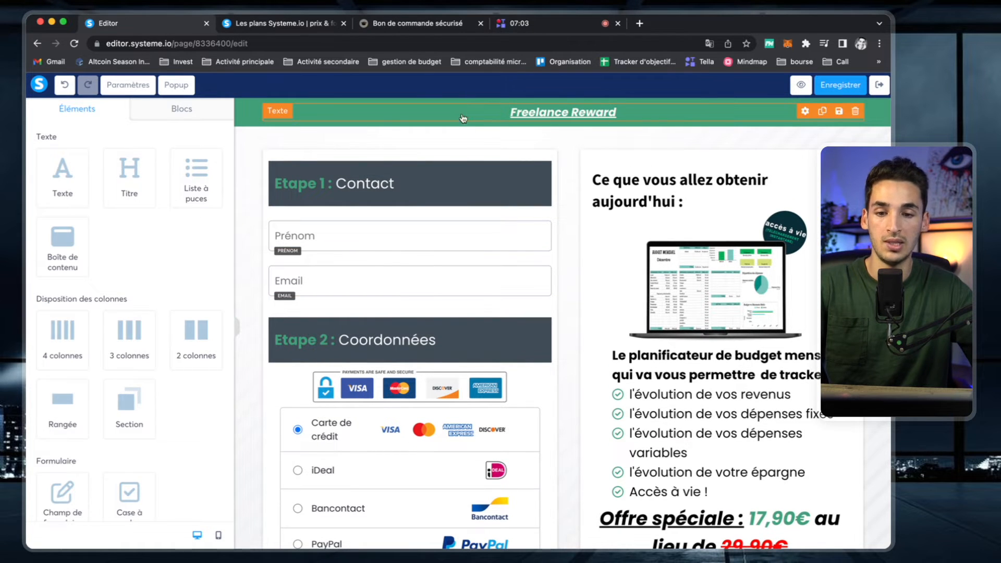
Change the background colour of the "Etape 1 : Contact" row to blue 0D89E9
{"action": "left_click", "coordinate": [538, 185]}
{"action": "left_click", "coordinate": [45, 393]}
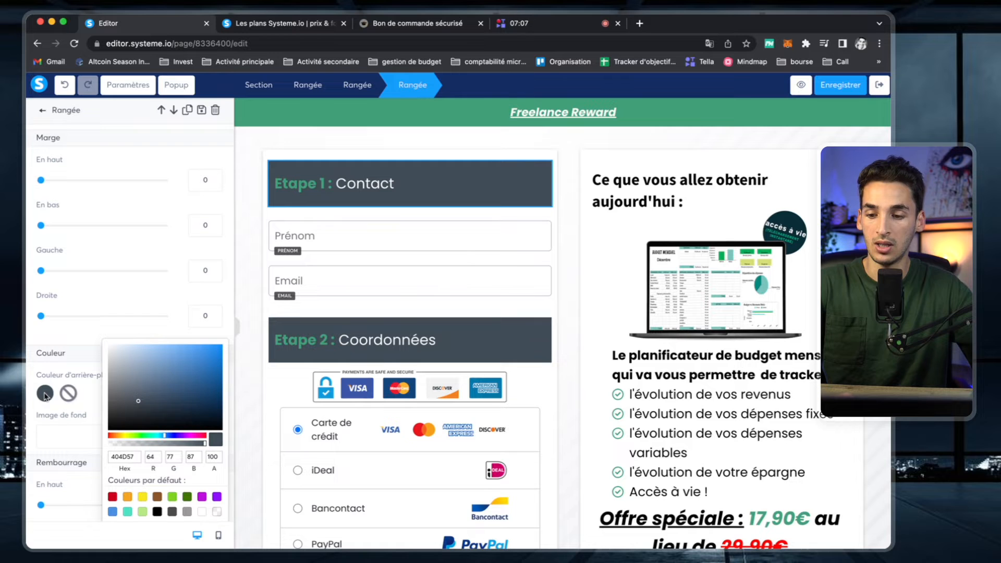
{"action": "left_click", "coordinate": [215, 352]}
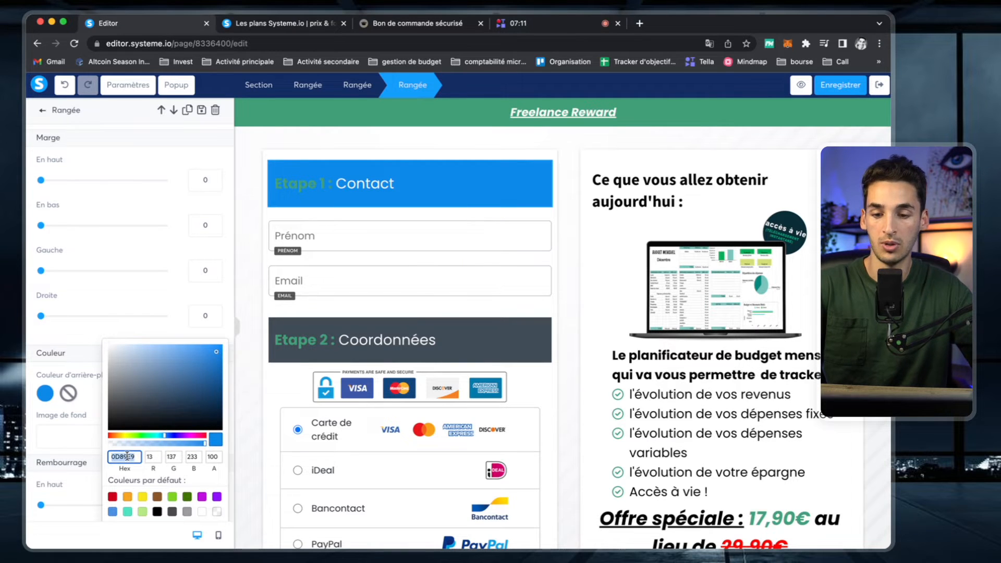
Set the background colour of the "Etape 2 : Coordonnées" row to 0D89E9
{"action": "left_click", "coordinate": [504, 334]}
{"action": "left_click", "coordinate": [536, 334]}
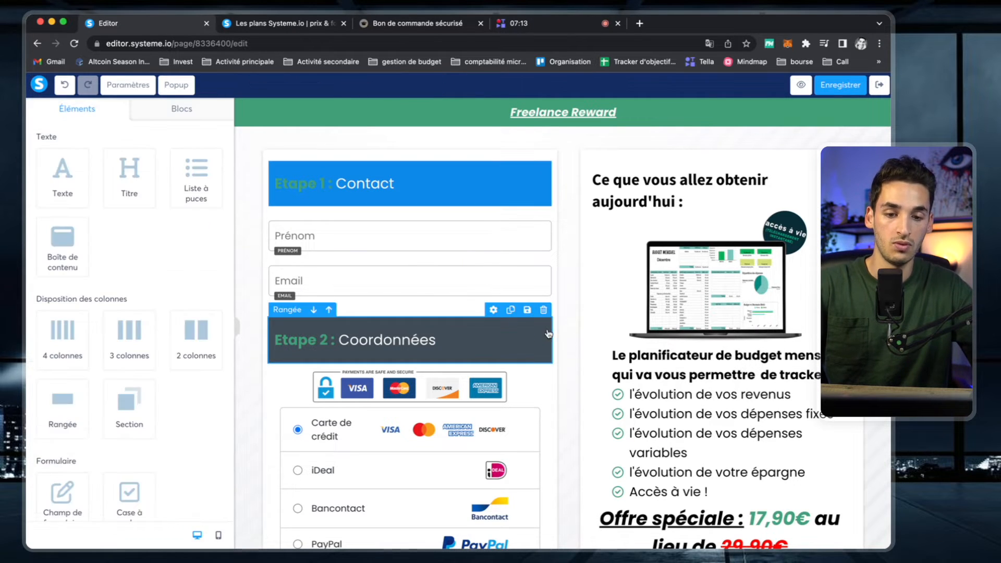
{"action": "left_click", "coordinate": [44, 393]}
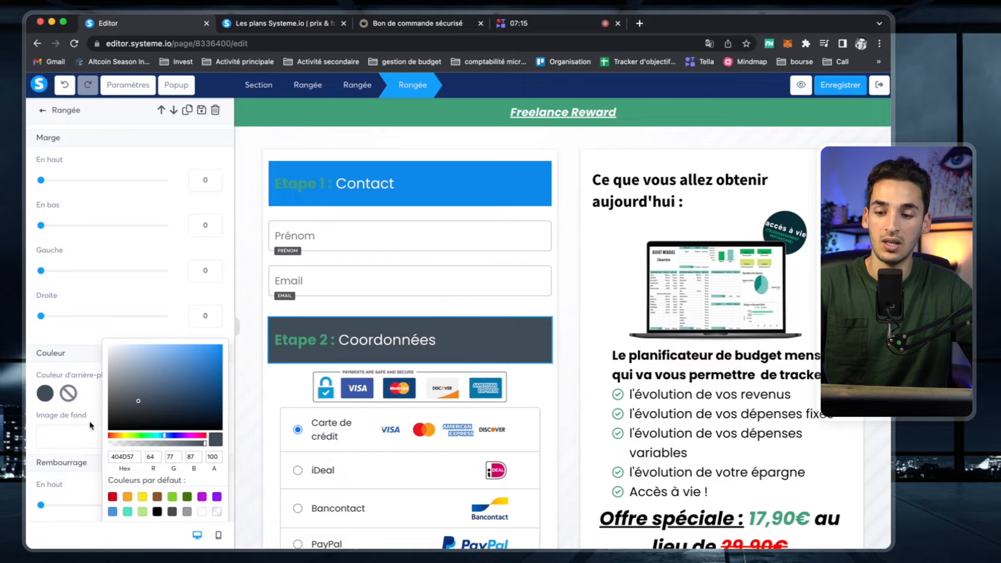
{"action": "double_click", "coordinate": [119, 456]}
{"action": "type", "text": "0D89E9"}
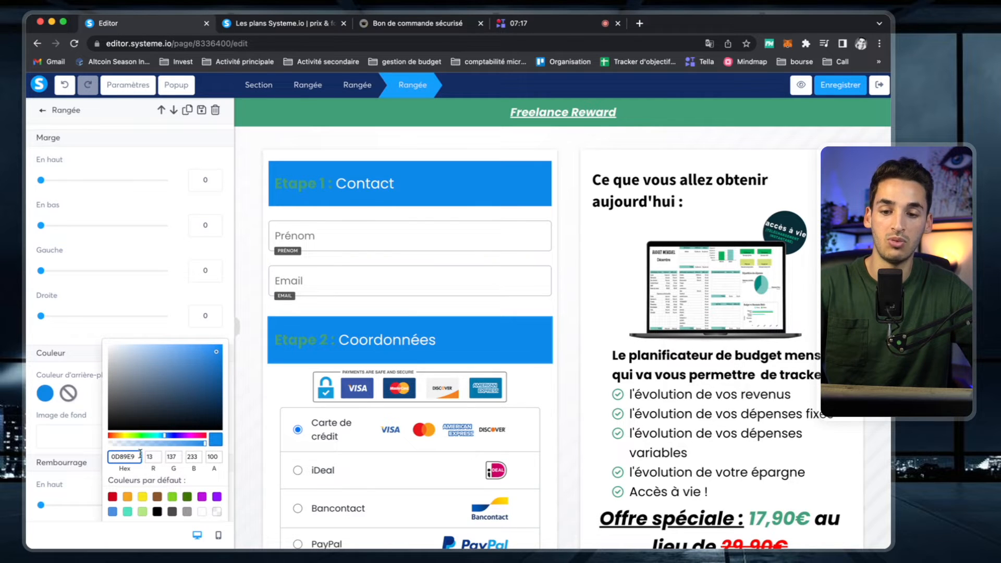
{"action": "left_click", "coordinate": [265, 393]}
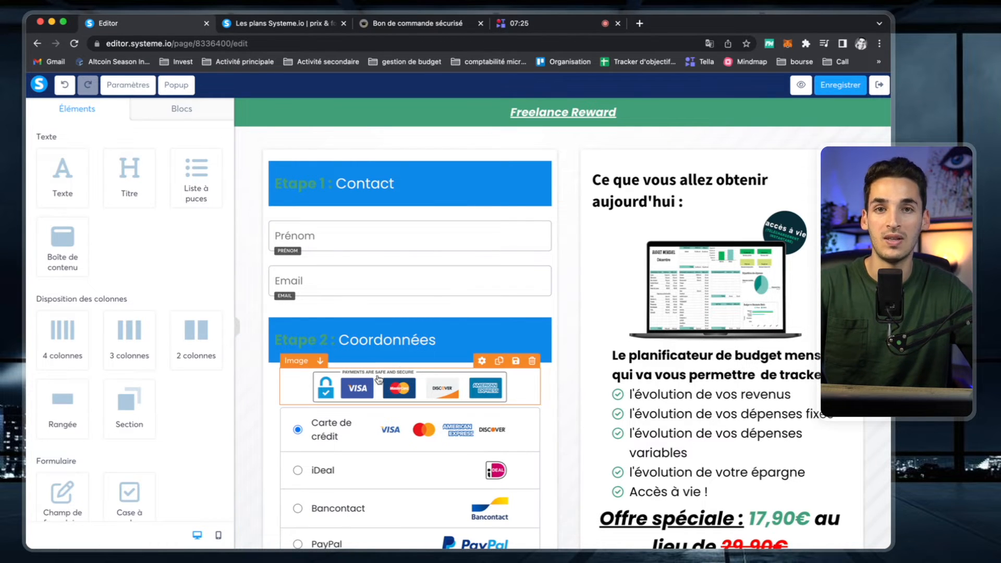
Recolour the words "Etape 2 :" in the "Coordonnées" heading to black (000000)
{"action": "left_click", "coordinate": [313, 347]}
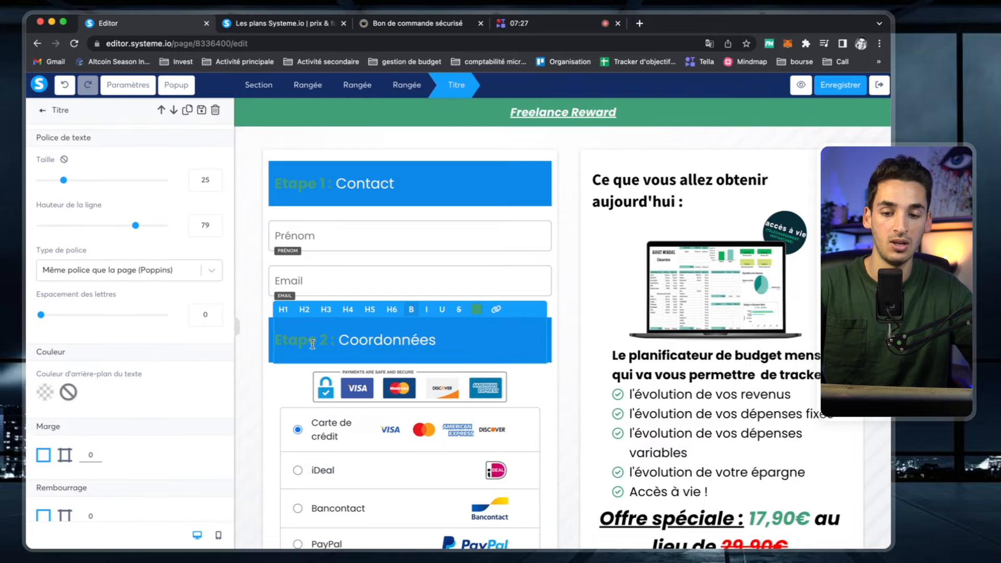
{"action": "left_click_drag", "start_coordinate": [338, 340], "coordinate": [263, 343]}
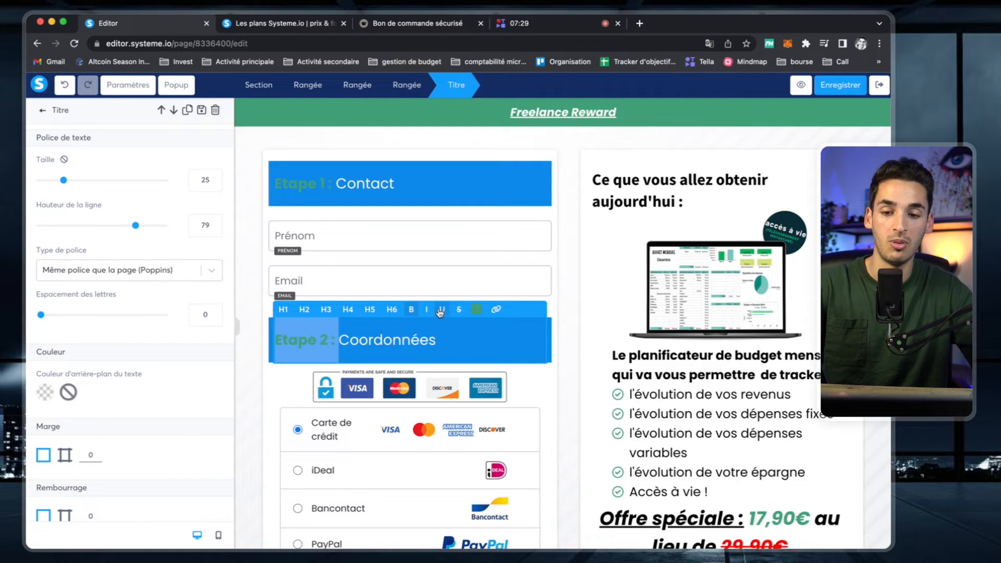
{"action": "left_click", "coordinate": [474, 311]}
{"action": "left_click_drag", "start_coordinate": [494, 382], "coordinate": [466, 442]}
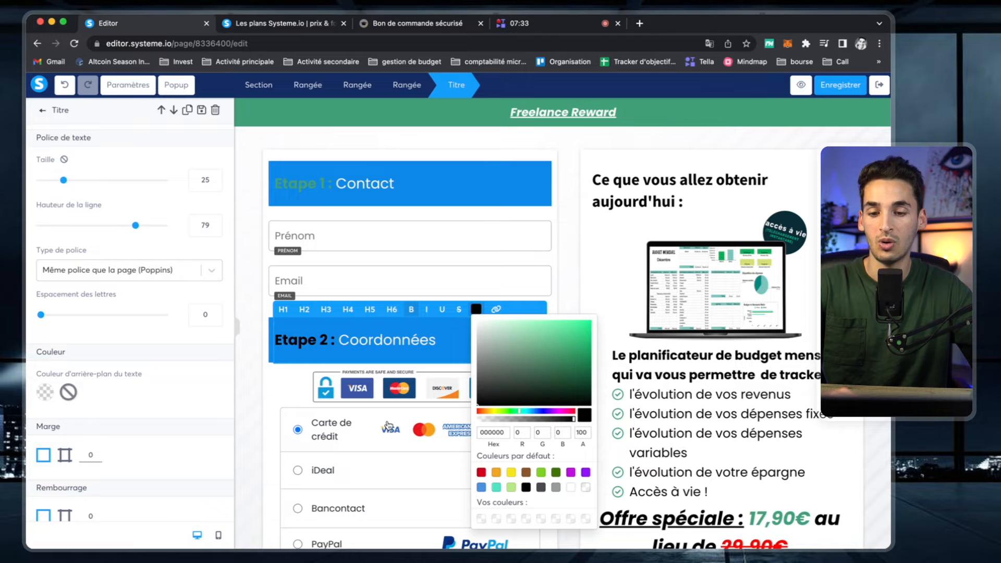
{"action": "left_click", "coordinate": [291, 406]}
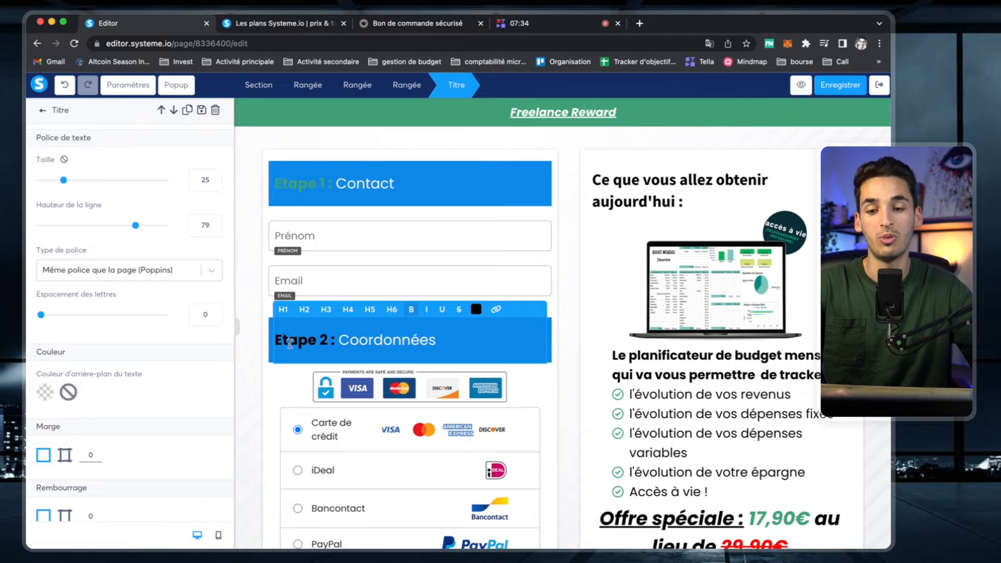
{"action": "left_click", "coordinate": [364, 265]}
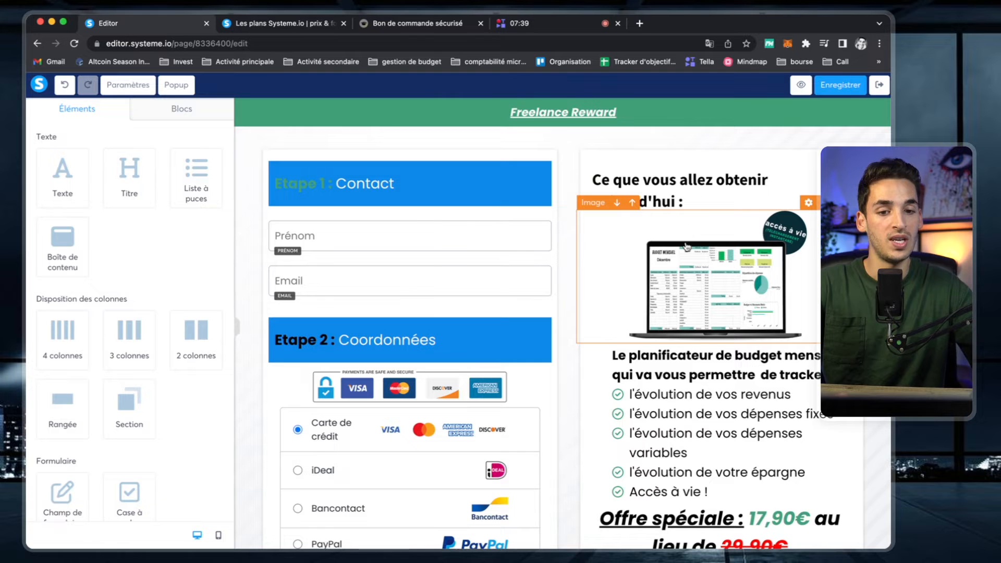
Try the badge-check icon on the budget planner's bullet list, and settle on the alarm-clock icon
{"action": "scroll", "coordinate": [686, 245], "scroll_direction": "down", "scroll_amount": 3}
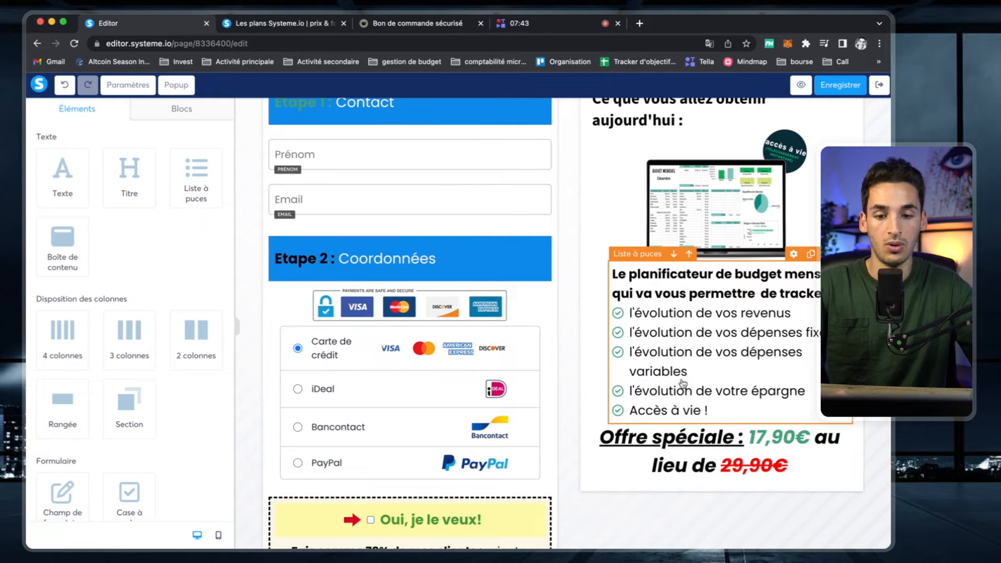
{"action": "left_click", "coordinate": [712, 377]}
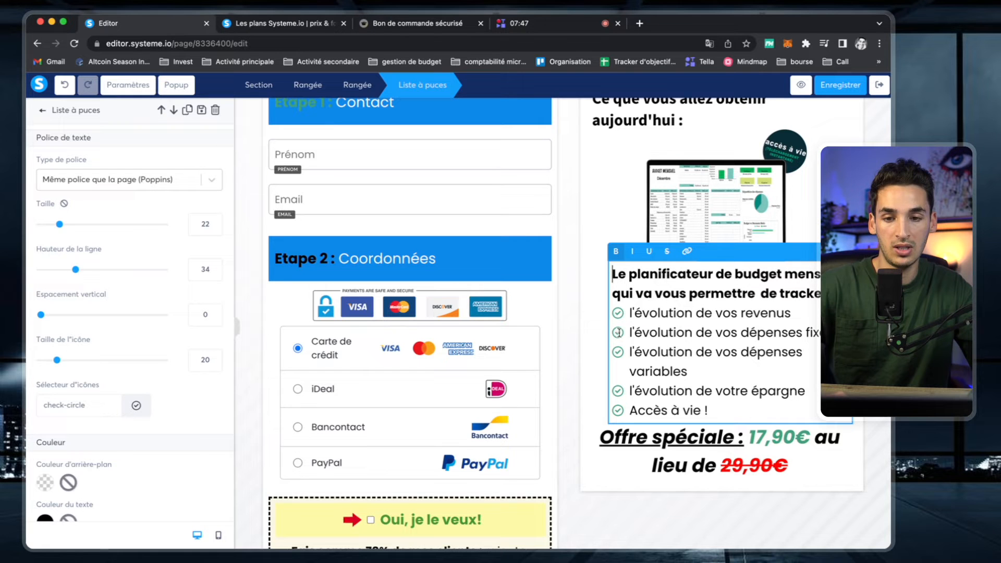
{"action": "scroll", "coordinate": [76, 401], "scroll_direction": "down", "scroll_amount": 1}
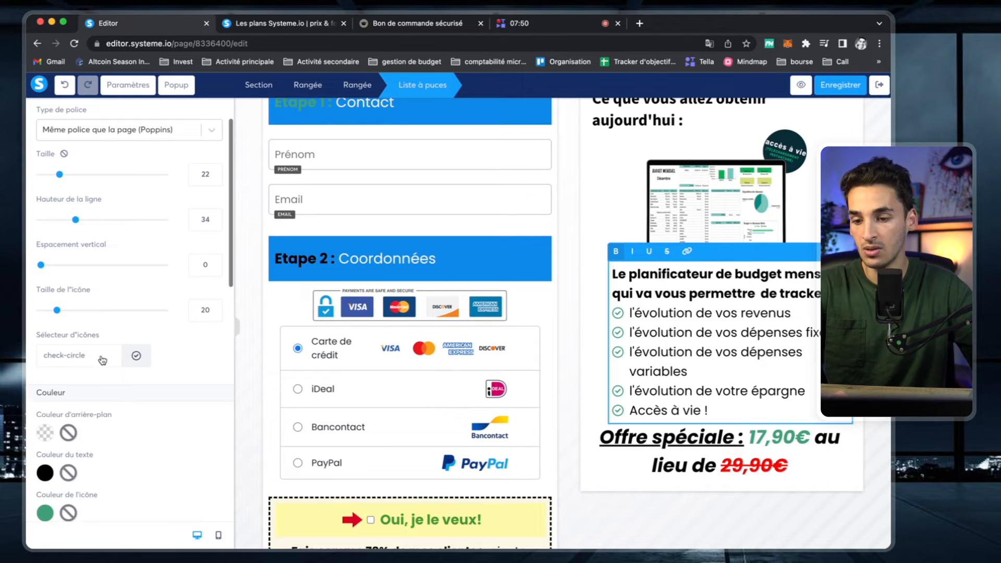
{"action": "left_click", "coordinate": [136, 357]}
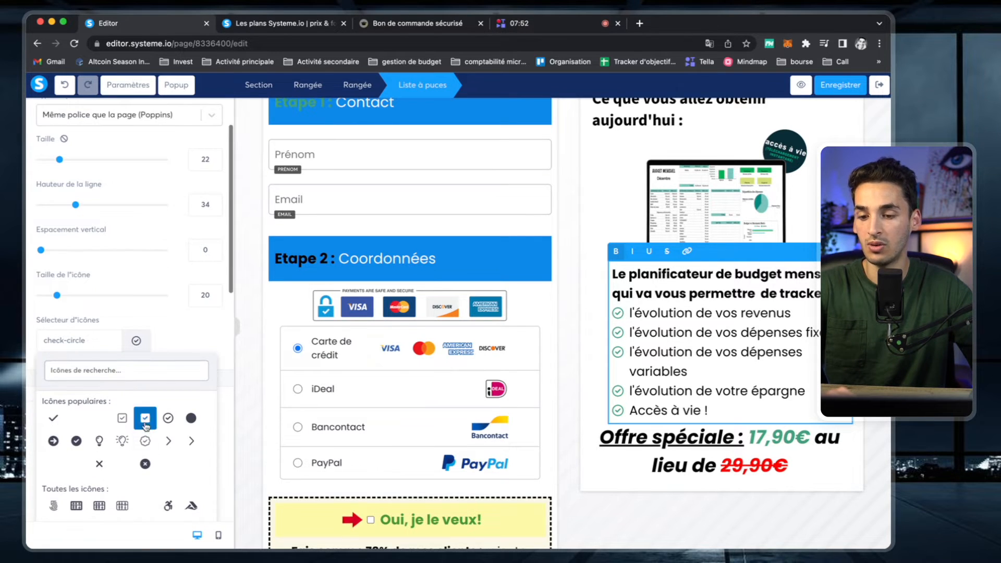
{"action": "left_click", "coordinate": [141, 444]}
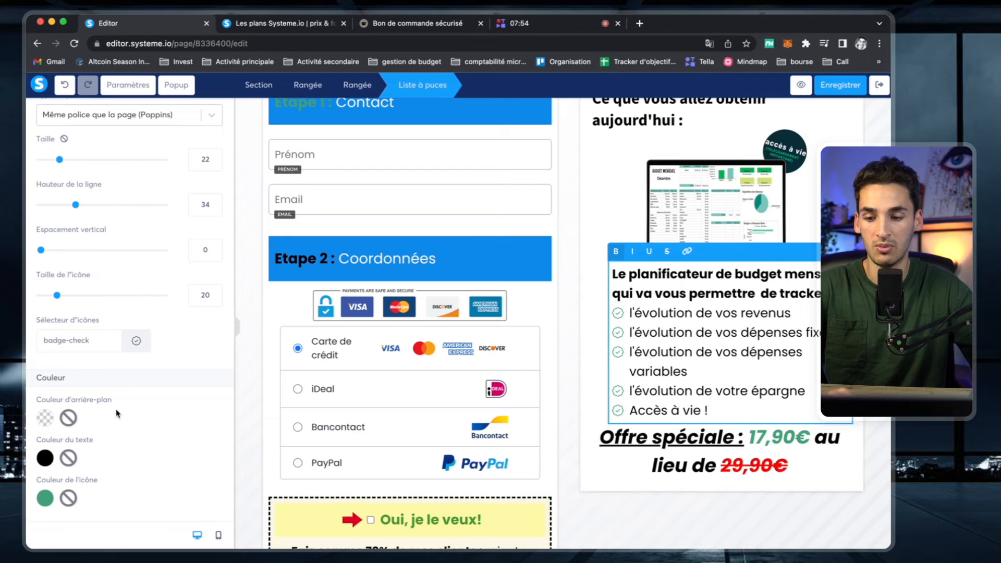
{"action": "left_click", "coordinate": [136, 334]}
{"action": "scroll", "coordinate": [108, 441], "scroll_direction": "down", "scroll_amount": 2}
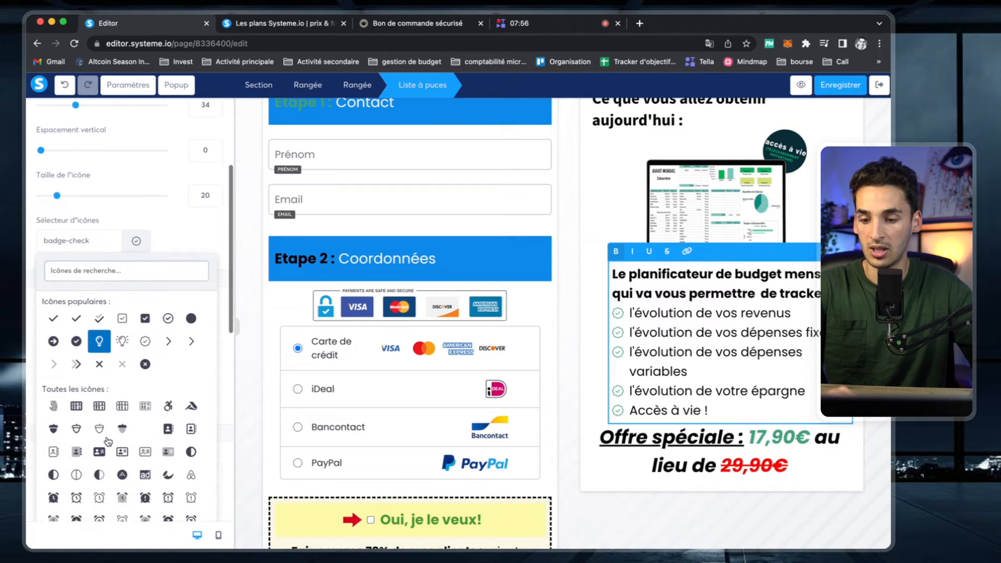
{"action": "scroll", "coordinate": [108, 441], "scroll_direction": "down", "scroll_amount": 1}
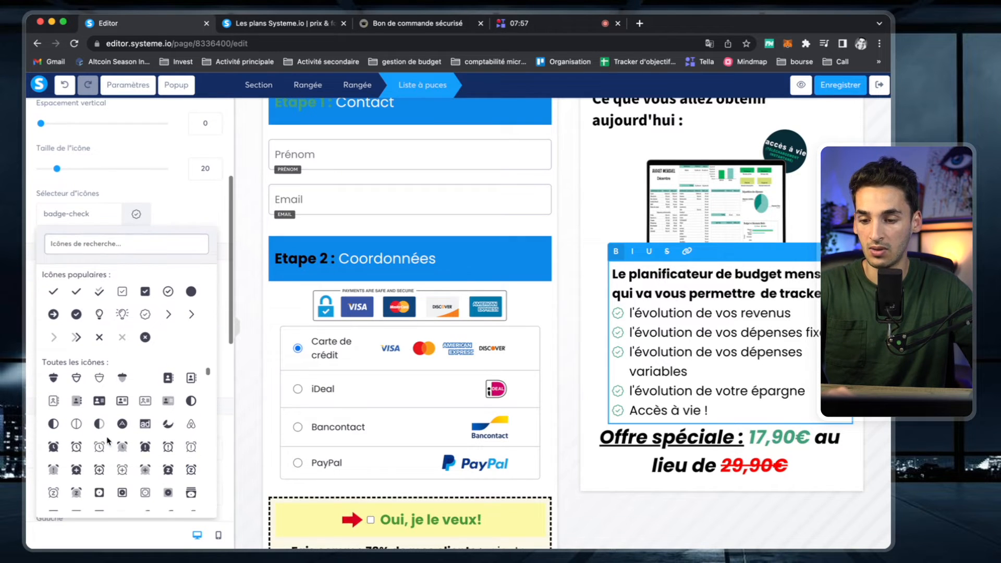
{"action": "left_click", "coordinate": [54, 447]}
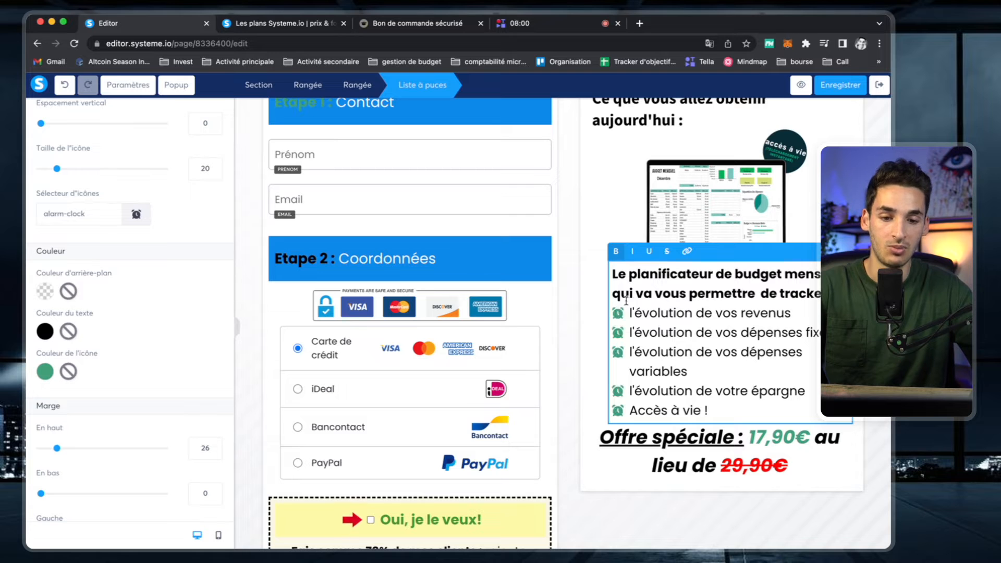
Change the bullet list's icon colour to the same blue as the step heading rows
{"action": "left_click", "coordinate": [45, 371]}
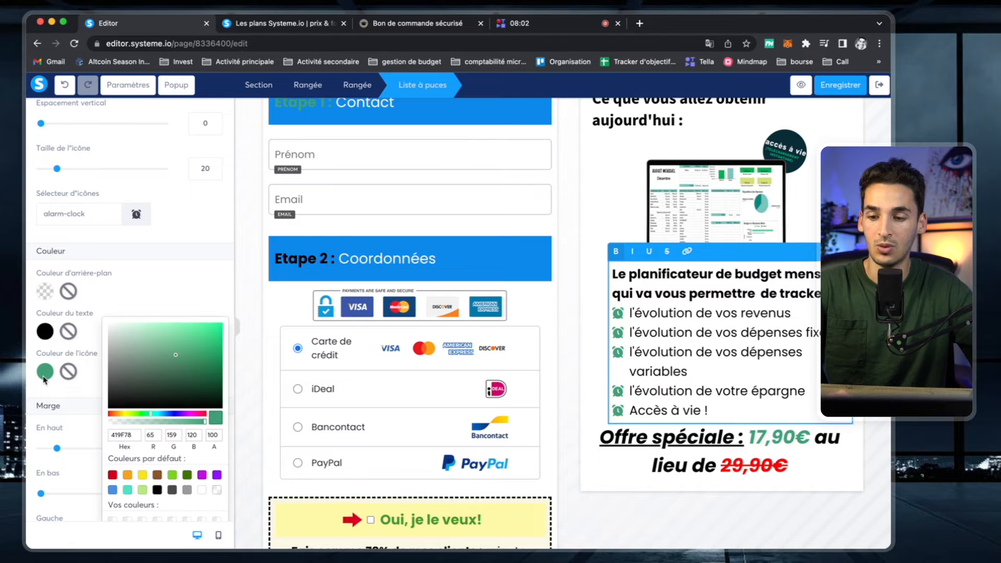
{"action": "left_click", "coordinate": [124, 434]}
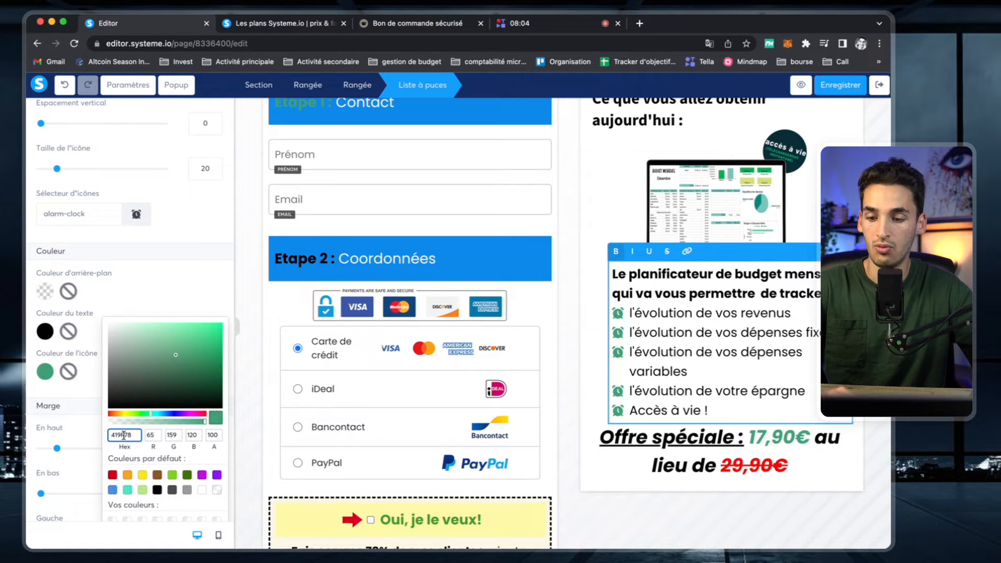
{"action": "left_click", "coordinate": [579, 330]}
{"action": "left_click", "coordinate": [581, 331]}
Add an Order bump element between the payment methods and the existing order bump
{"action": "scroll", "coordinate": [591, 331], "scroll_direction": "up", "scroll_amount": 1}
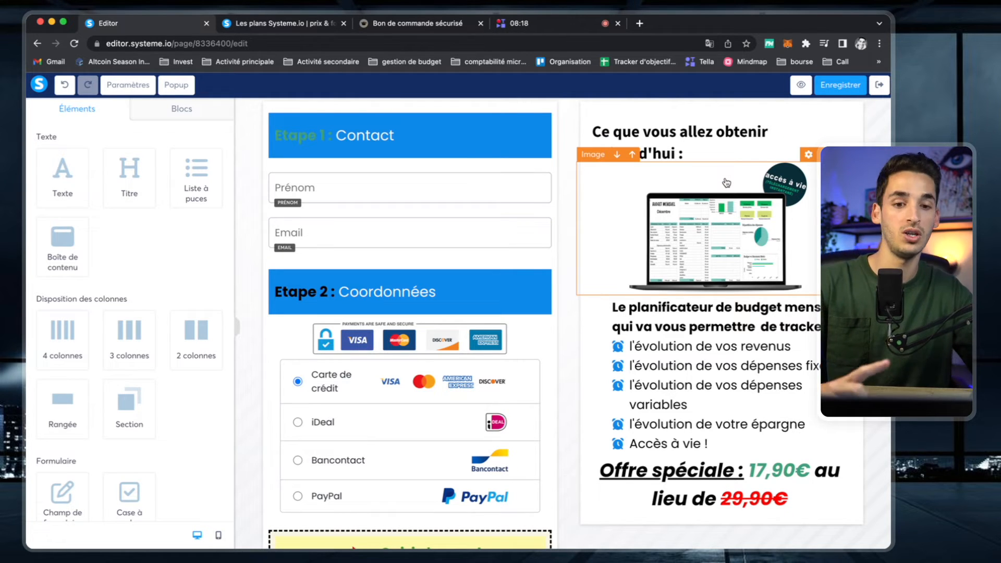
{"action": "scroll", "coordinate": [726, 182], "scroll_direction": "down", "scroll_amount": 3}
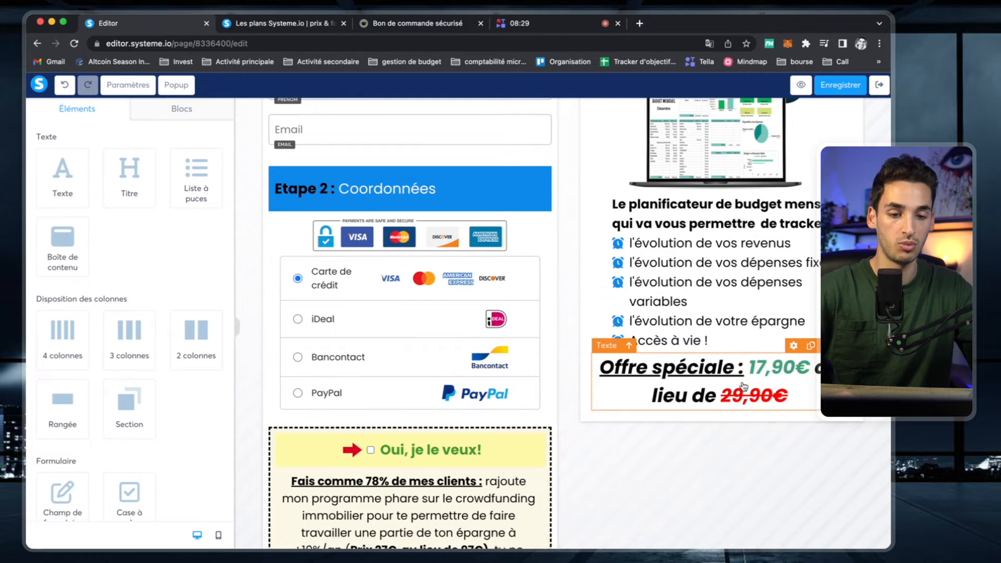
{"action": "scroll", "coordinate": [744, 386], "scroll_direction": "down", "scroll_amount": 5}
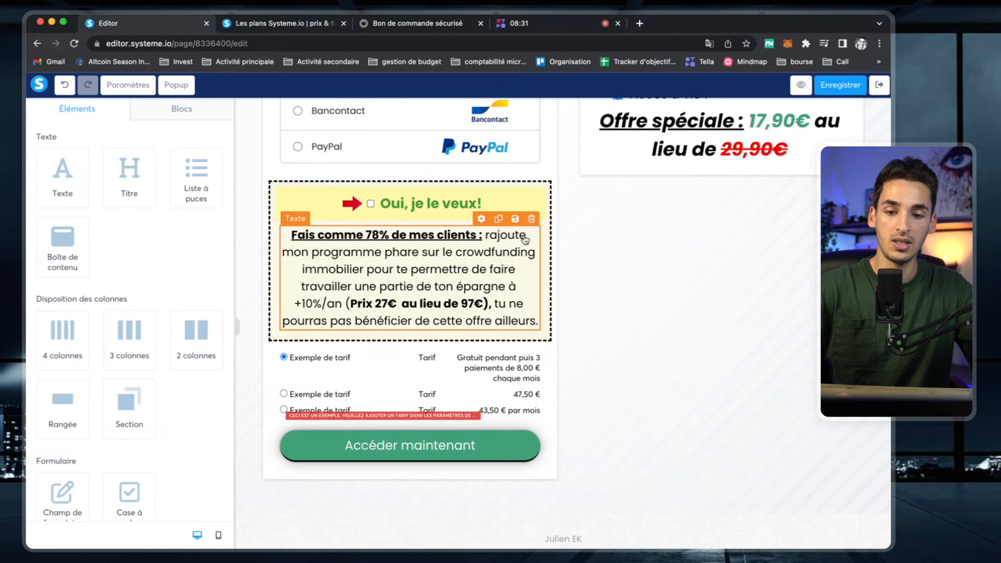
{"action": "scroll", "coordinate": [476, 221], "scroll_direction": "up", "scroll_amount": 4}
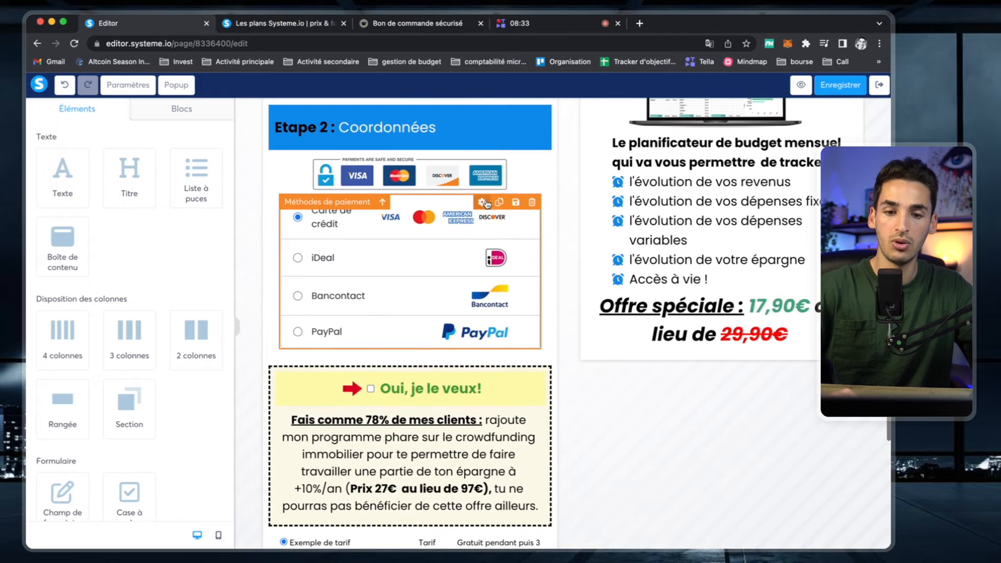
{"action": "scroll", "coordinate": [161, 351], "scroll_direction": "down", "scroll_amount": 15}
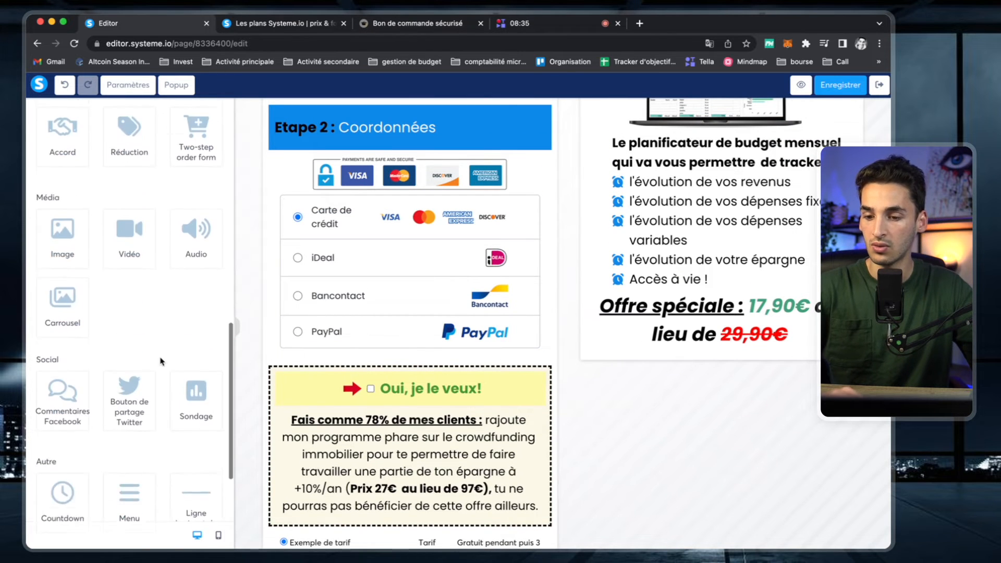
{"action": "scroll", "coordinate": [126, 307], "scroll_direction": "up", "scroll_amount": 2}
{"action": "scroll", "coordinate": [126, 302], "scroll_direction": "up", "scroll_amount": 6}
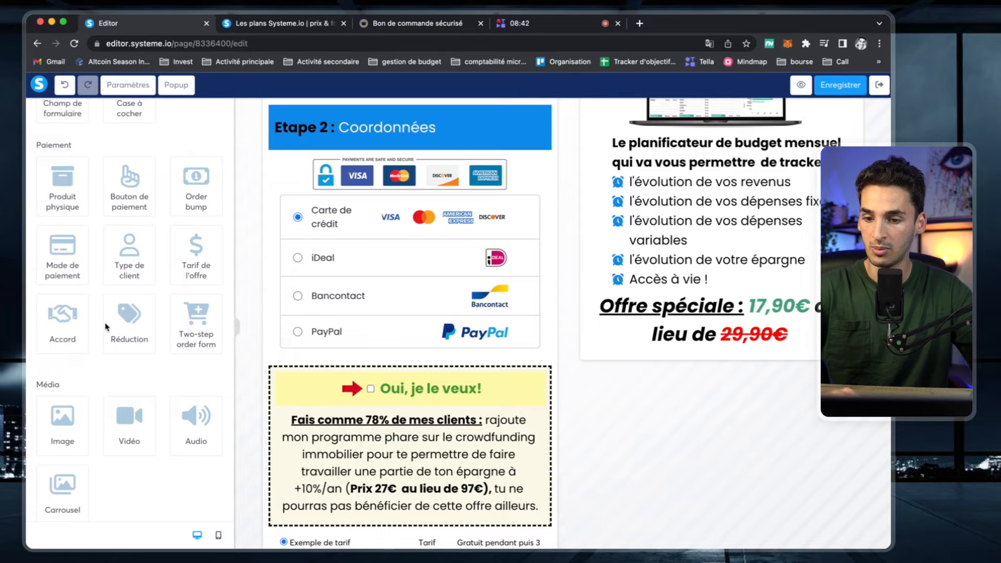
{"action": "scroll", "coordinate": [87, 252], "scroll_direction": "up", "scroll_amount": 1}
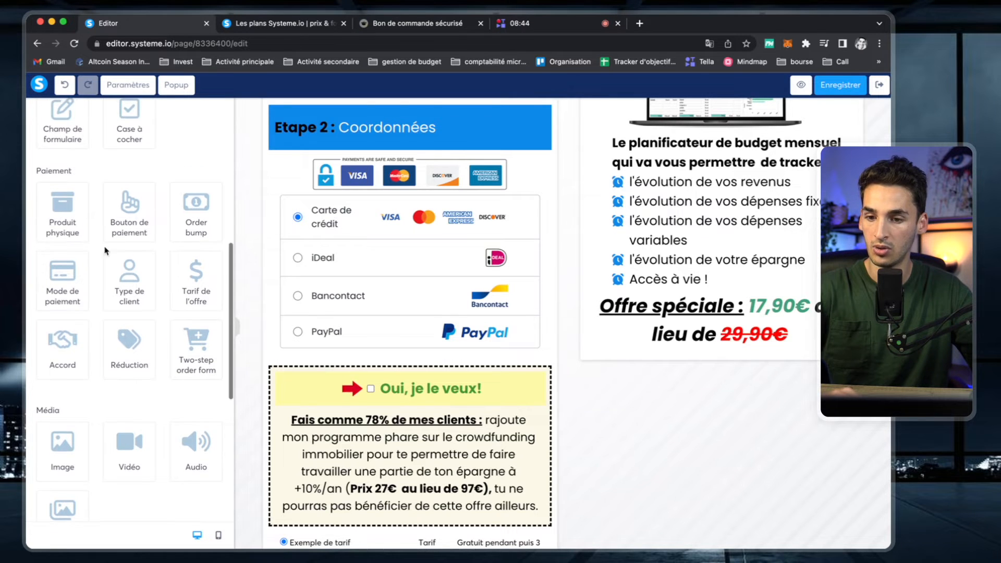
{"action": "left_click_drag", "start_coordinate": [196, 209], "coordinate": [328, 354]}
{"action": "scroll", "coordinate": [334, 448], "scroll_direction": "down", "scroll_amount": 2}
{"action": "scroll", "coordinate": [335, 450], "scroll_direction": "down", "scroll_amount": 1}
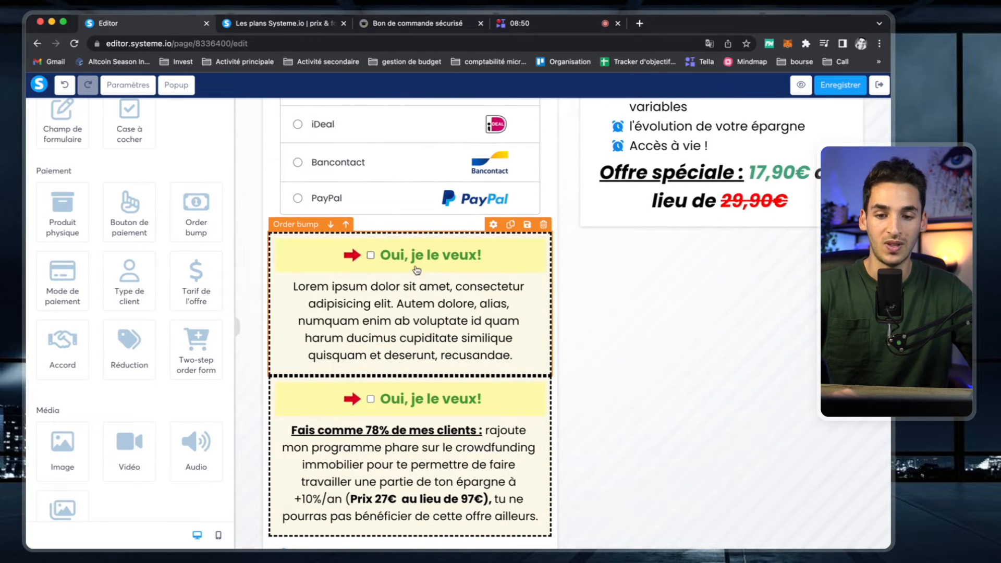
Set the new order bump's heading background colour to dark olive (46452F), and delete that order bump
{"action": "left_click", "coordinate": [434, 257]}
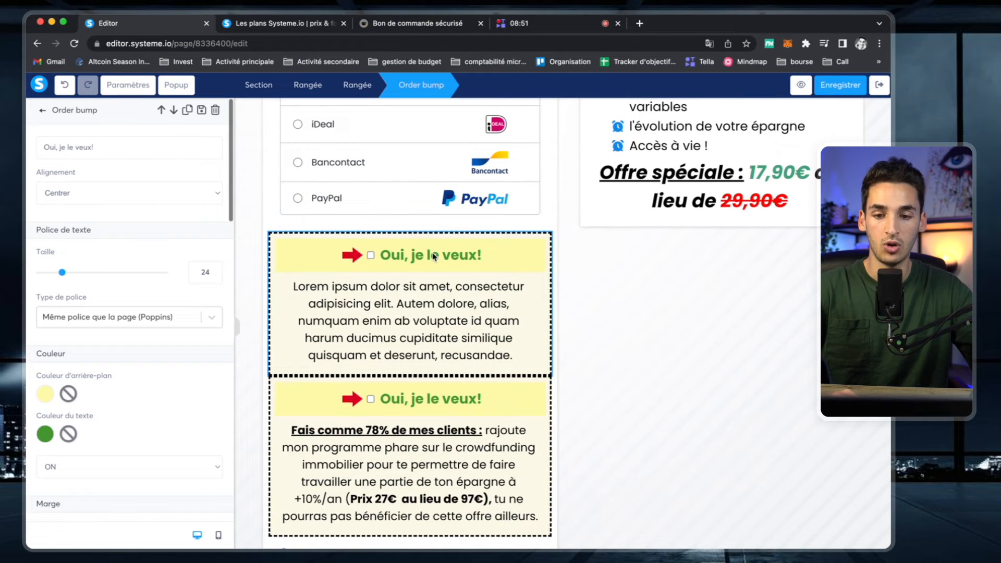
{"action": "left_click", "coordinate": [47, 398]}
{"action": "left_click_drag", "start_coordinate": [180, 400], "coordinate": [147, 410]}
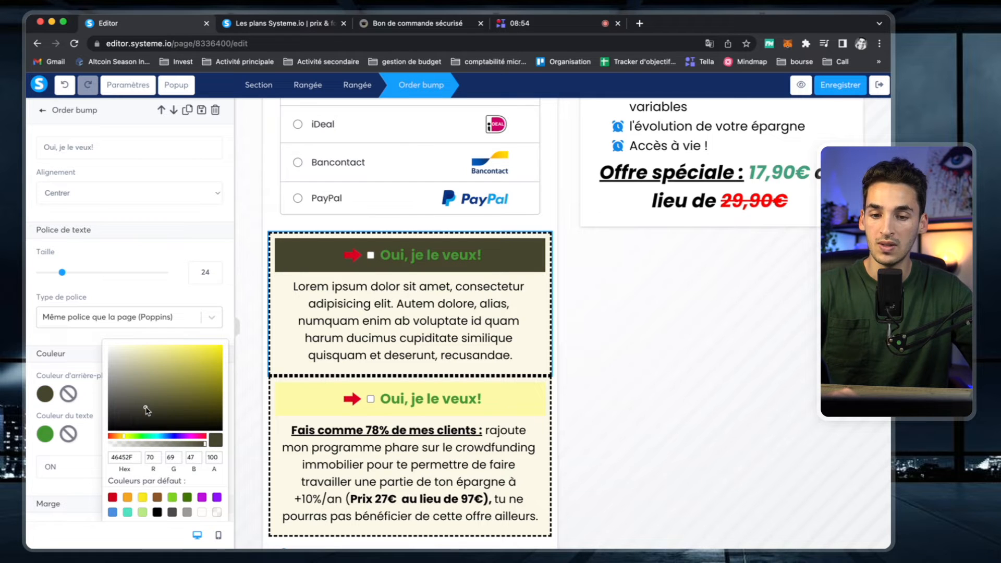
{"action": "left_click", "coordinate": [89, 353]}
{"action": "left_click", "coordinate": [629, 324]}
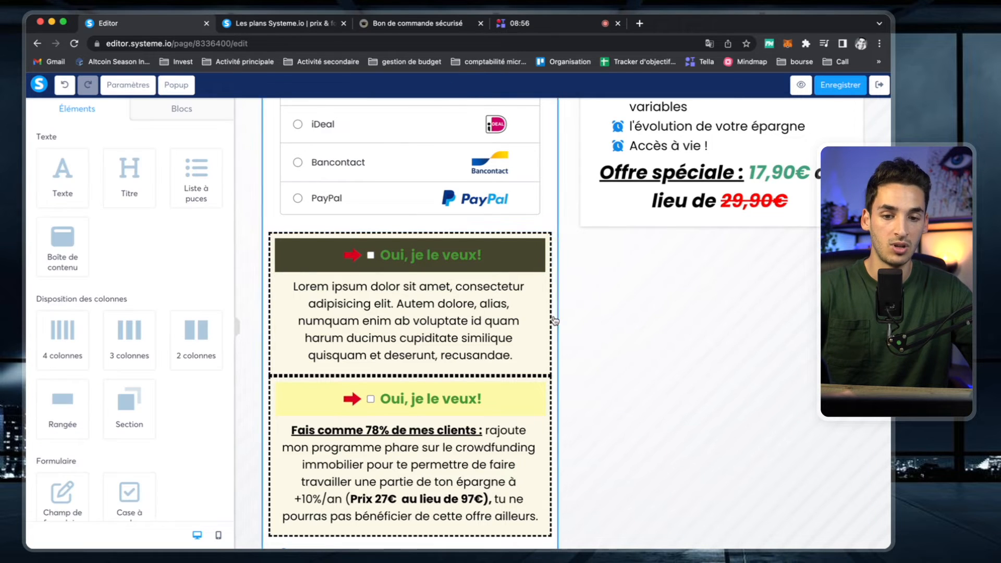
{"action": "left_click", "coordinate": [546, 227]}
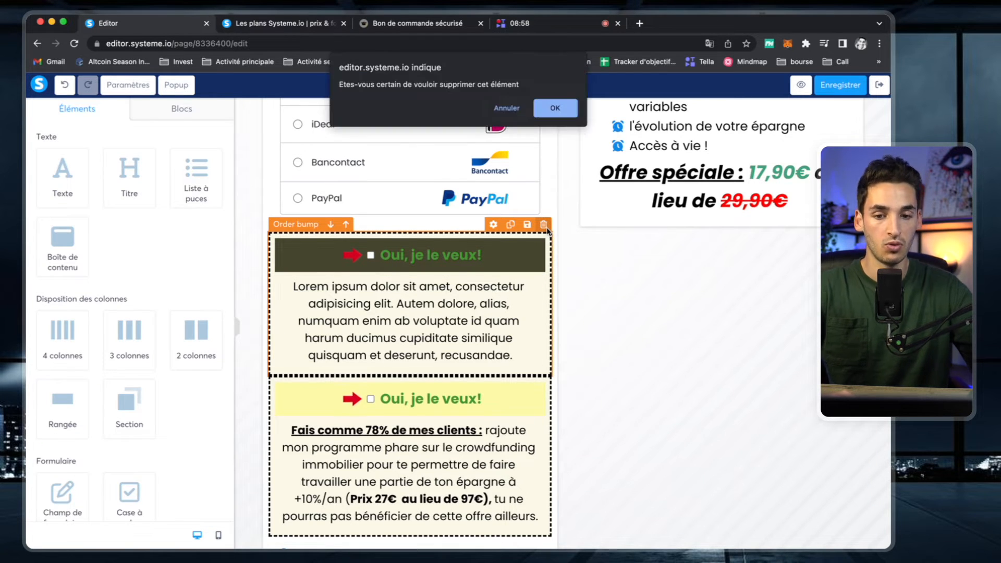
{"action": "key", "text": "Return"}
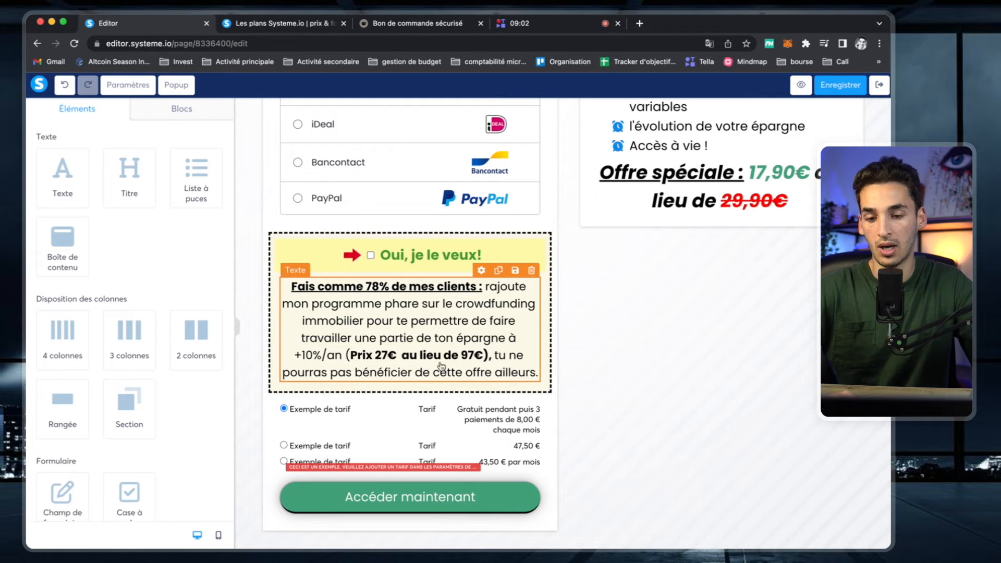
Examine the text, font, icon and margin settings of the "Accéder maintenant" payment button
{"action": "left_click", "coordinate": [459, 506]}
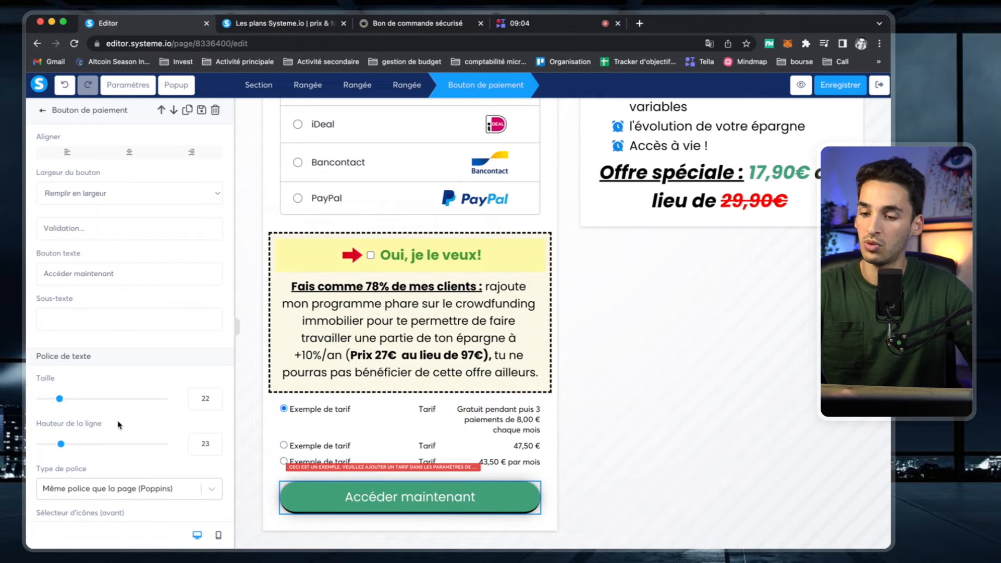
{"action": "scroll", "coordinate": [118, 425], "scroll_direction": "down", "scroll_amount": 5}
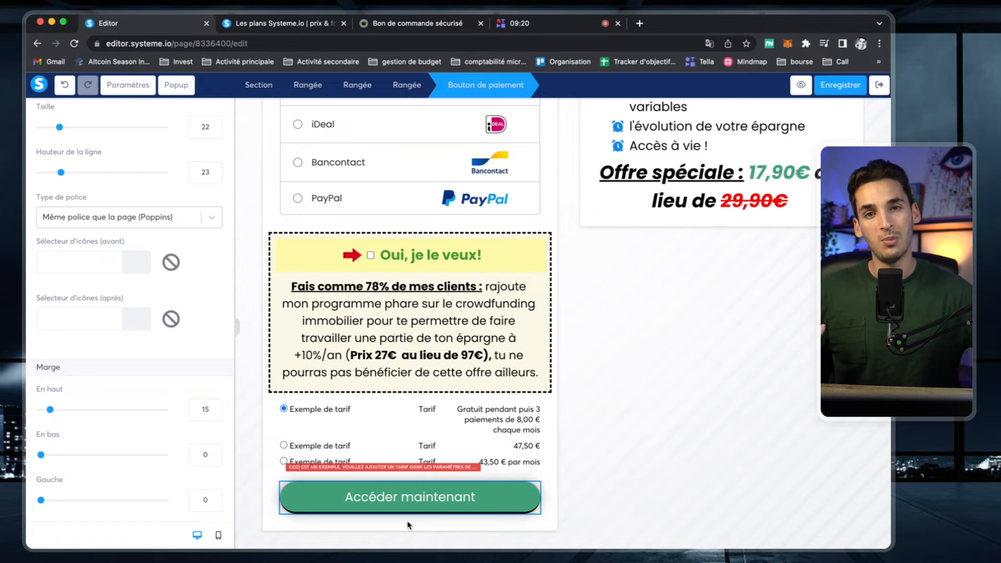
{"action": "left_click", "coordinate": [575, 438]}
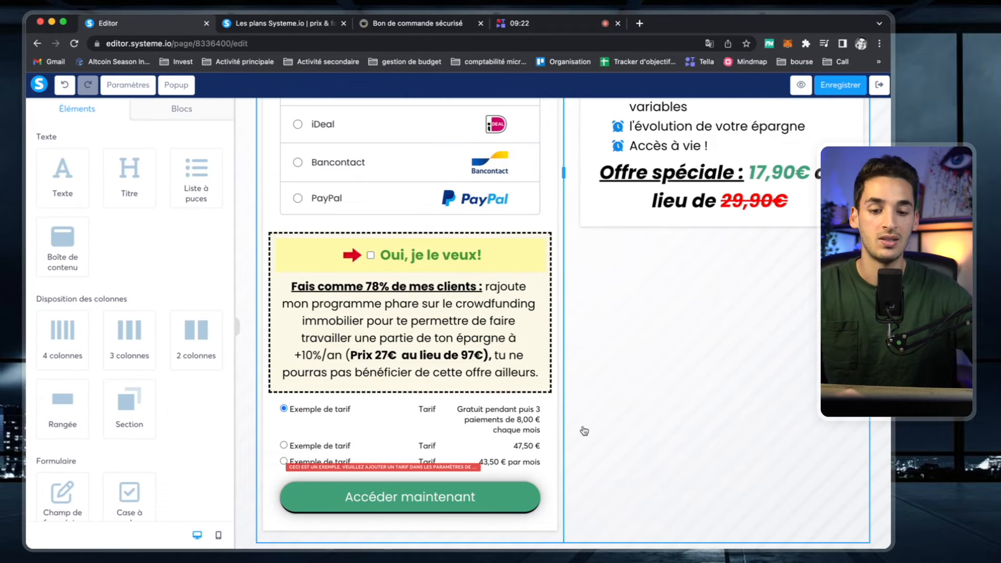
Recolour the words "Etape 1 :" in the "Contact" heading to black
{"action": "scroll", "coordinate": [584, 428], "scroll_direction": "up", "scroll_amount": 2}
{"action": "scroll", "coordinate": [750, 383], "scroll_direction": "up", "scroll_amount": 6}
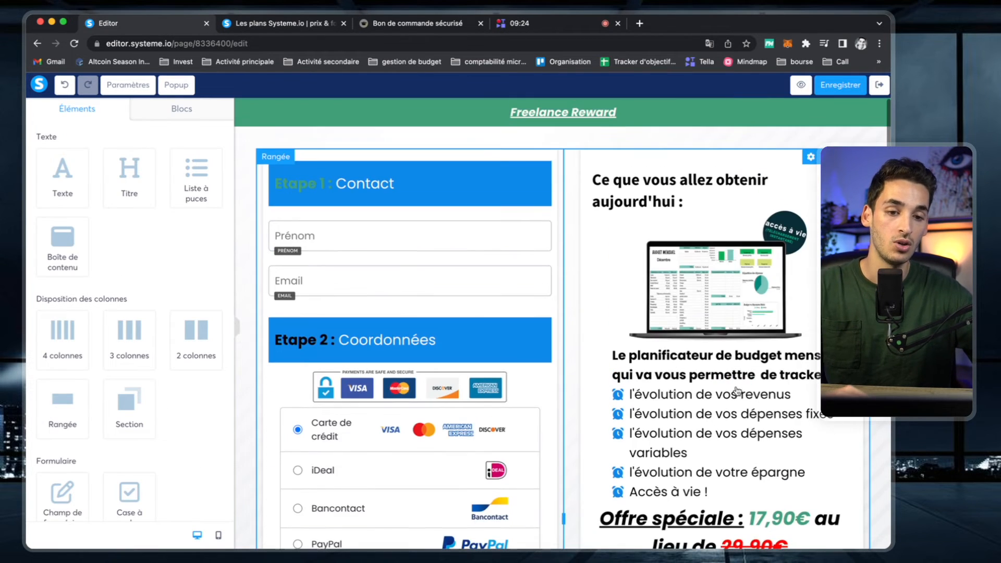
{"action": "scroll", "coordinate": [736, 391], "scroll_direction": "up", "scroll_amount": 1}
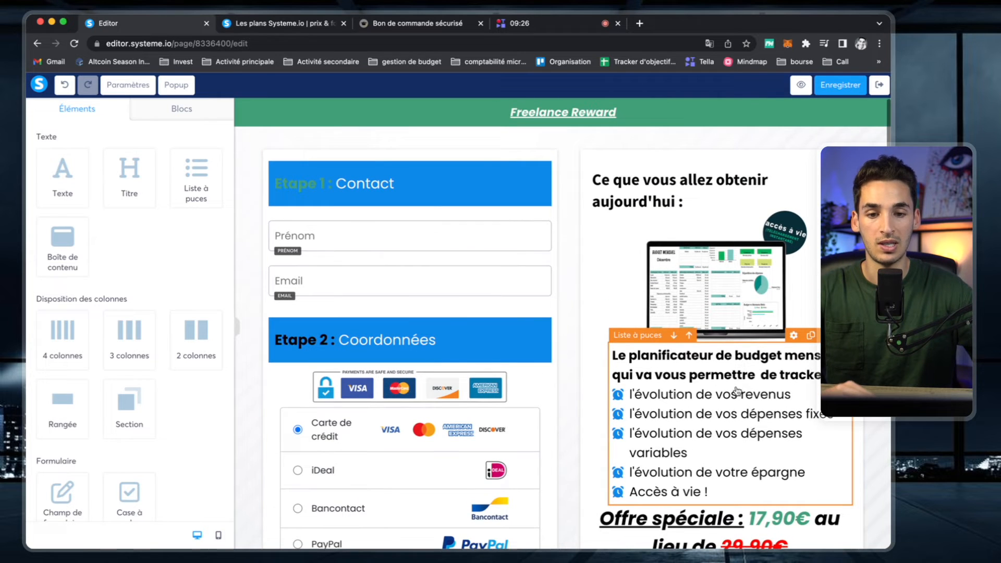
{"action": "left_click", "coordinate": [321, 180]}
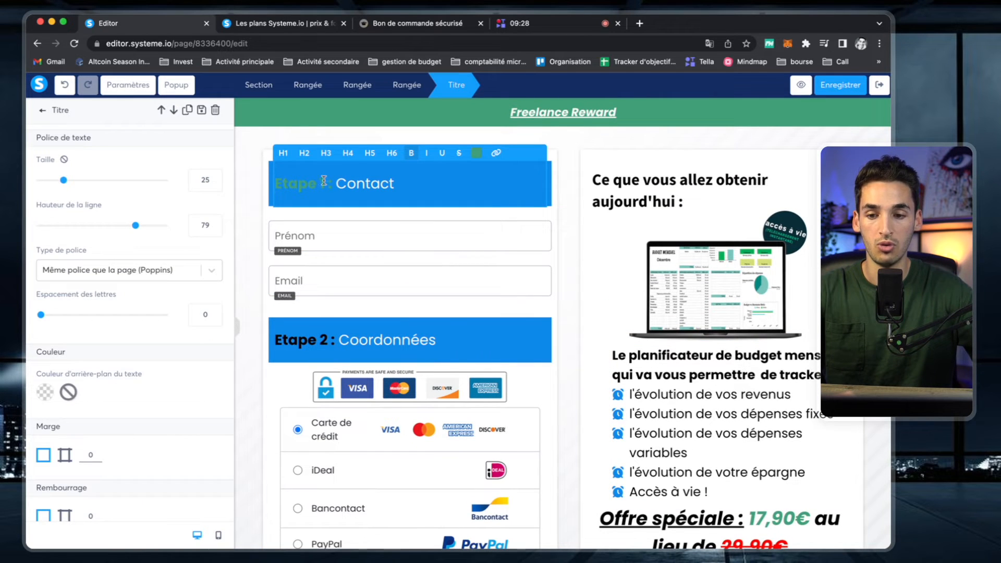
{"action": "left_click_drag", "start_coordinate": [329, 180], "coordinate": [247, 183]}
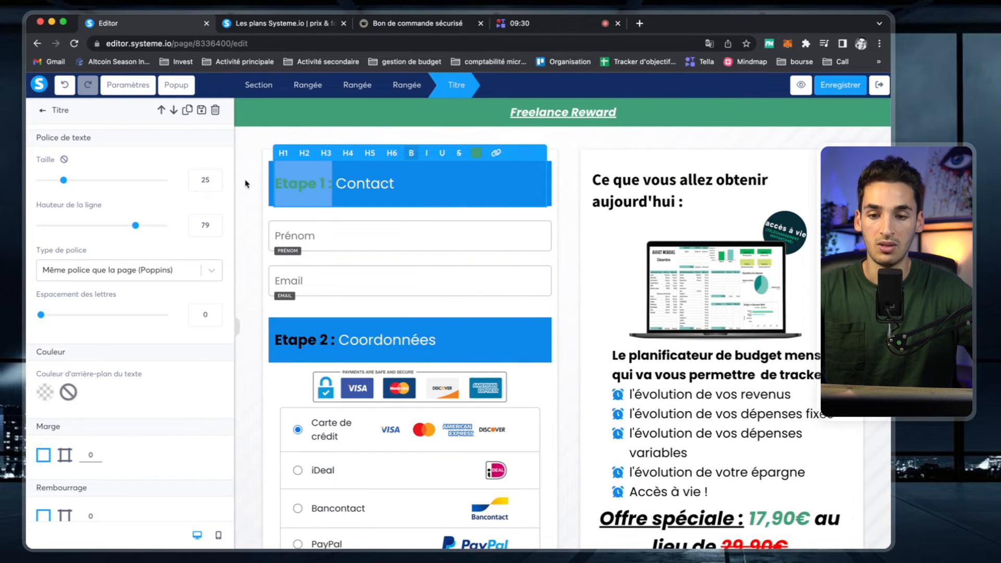
{"action": "left_click", "coordinate": [471, 154]}
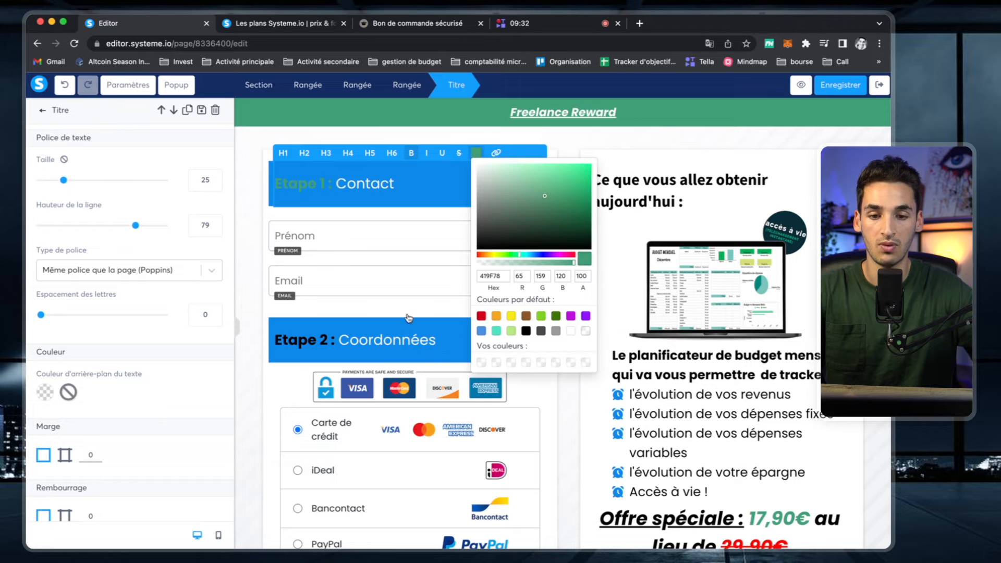
{"action": "left_click_drag", "start_coordinate": [408, 318], "coordinate": [360, 331]}
{"action": "left_click", "coordinate": [260, 246]}
{"action": "left_click", "coordinate": [260, 246]}
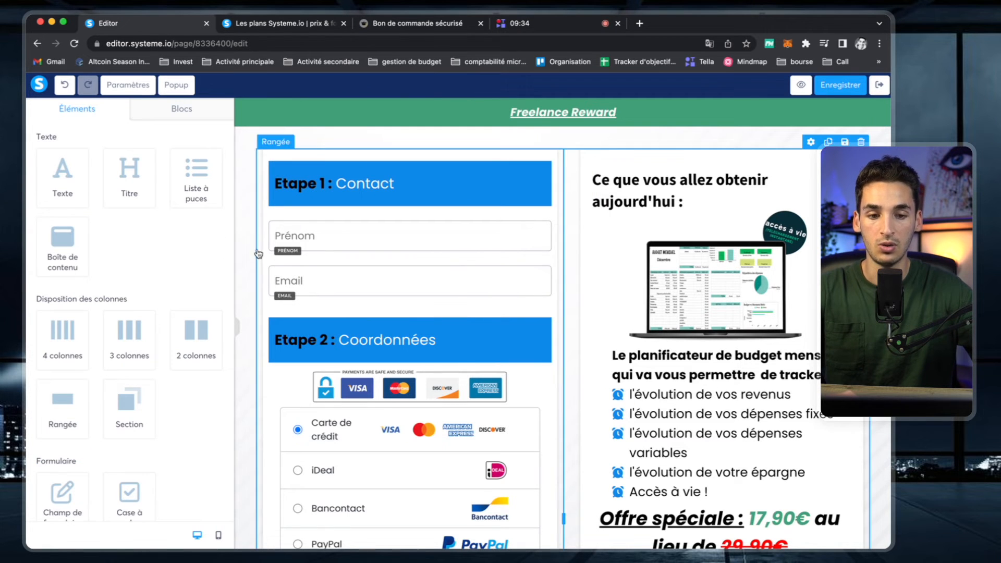
Switch the editor to the mobile view and check the layout of the payment form, pricing, button and offer description
{"action": "scroll", "coordinate": [263, 326], "scroll_direction": "down", "scroll_amount": 6}
{"action": "scroll", "coordinate": [263, 326], "scroll_direction": "down", "scroll_amount": 2}
{"action": "scroll", "coordinate": [263, 326], "scroll_direction": "up", "scroll_amount": 8}
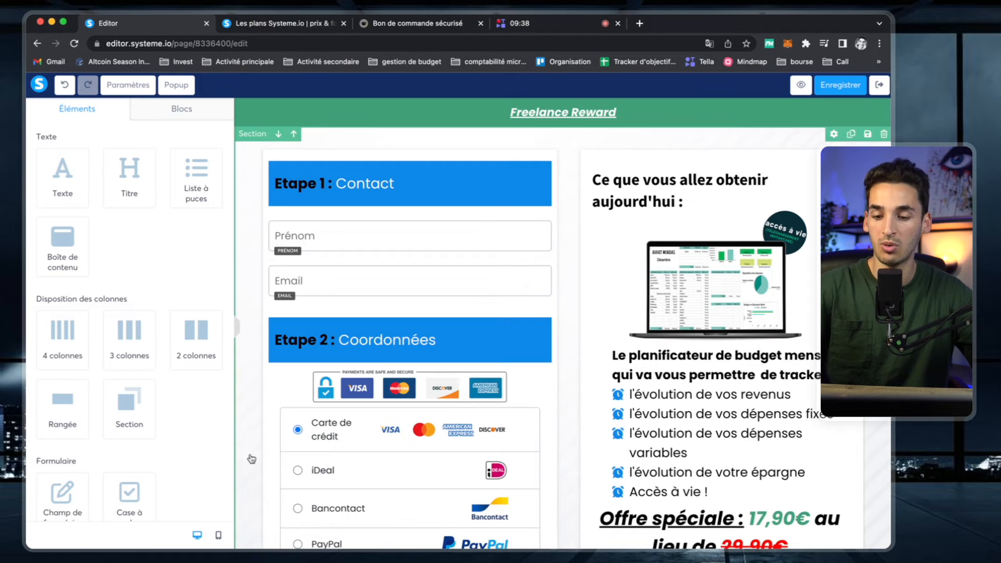
{"action": "left_click", "coordinate": [220, 536]}
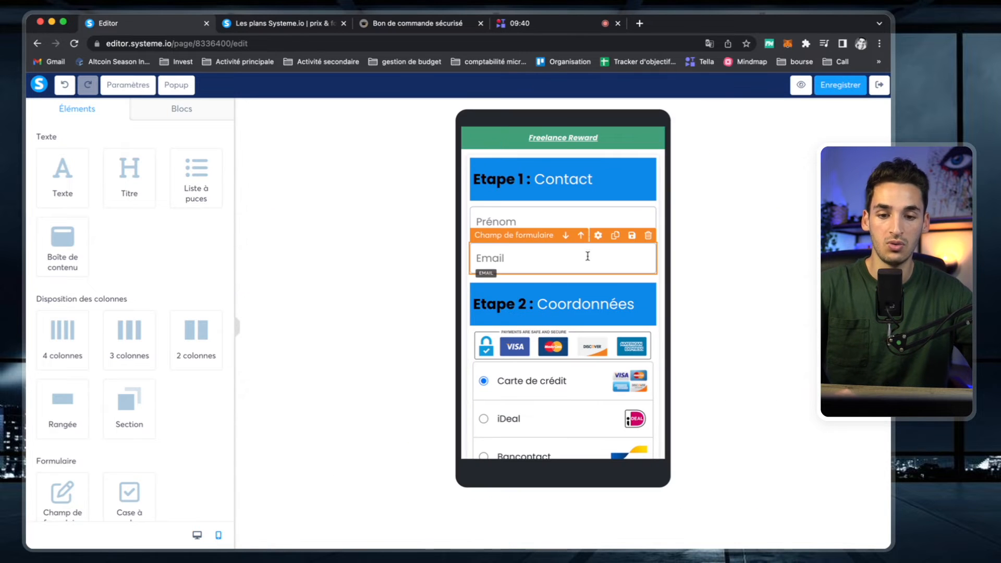
{"action": "scroll", "coordinate": [588, 256], "scroll_direction": "down", "scroll_amount": 10}
{"action": "scroll", "coordinate": [587, 255], "scroll_direction": "down", "scroll_amount": 5}
{"action": "scroll", "coordinate": [588, 255], "scroll_direction": "up", "scroll_amount": 15}
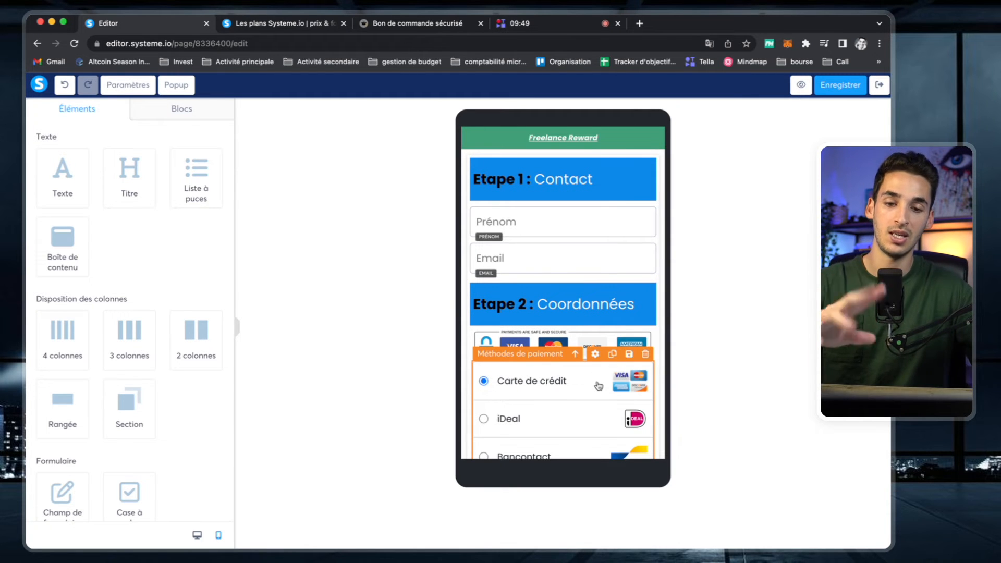
{"action": "scroll", "coordinate": [598, 386], "scroll_direction": "down", "scroll_amount": 10}
{"action": "scroll", "coordinate": [598, 386], "scroll_direction": "down", "scroll_amount": 3}
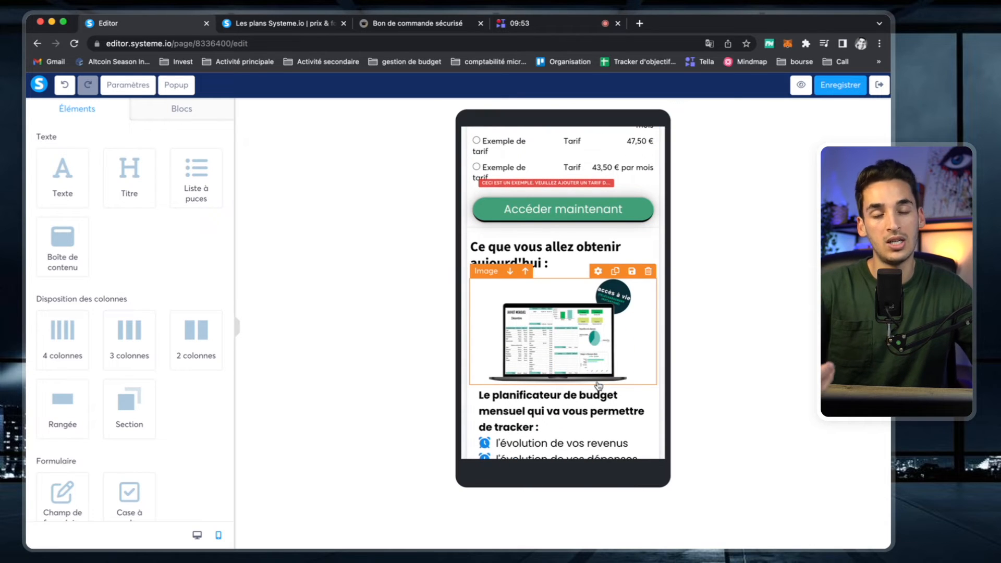
{"action": "scroll", "coordinate": [584, 365], "scroll_direction": "up", "scroll_amount": 2}
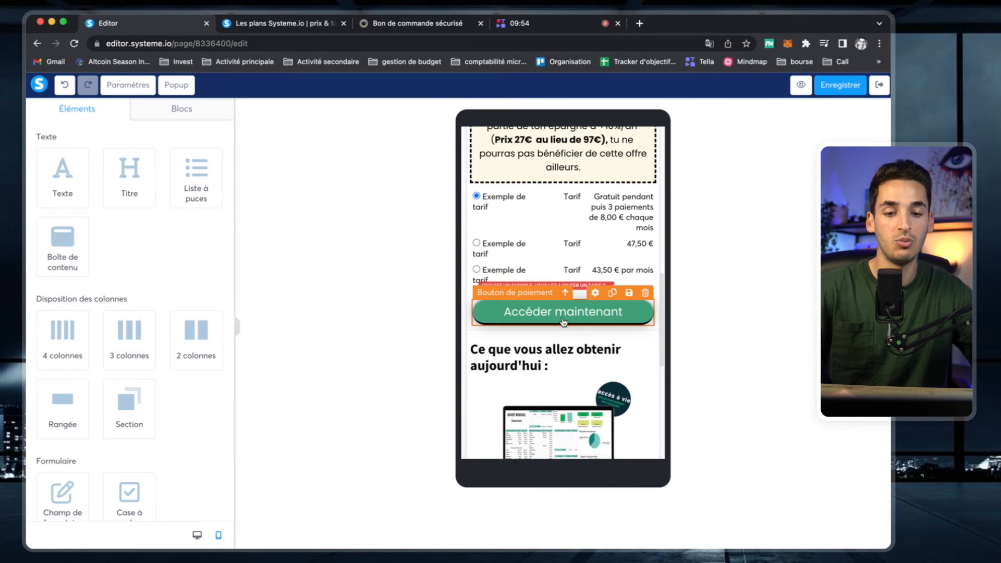
{"action": "scroll", "coordinate": [567, 327], "scroll_direction": "up", "scroll_amount": 10}
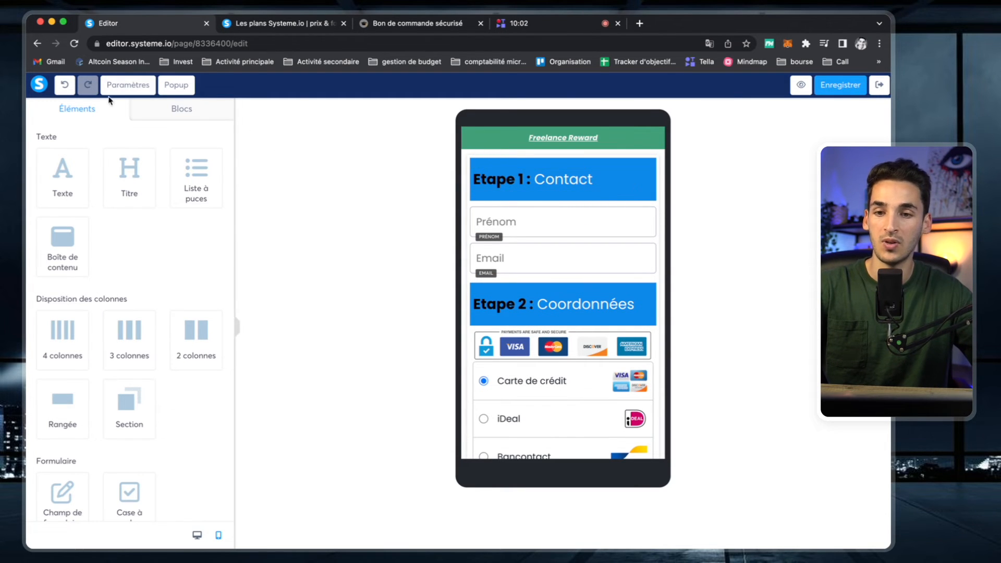
Return to the budget funnel's payment page settings, and review the feature limits on the Systeme.io pricing page
{"action": "left_click", "coordinate": [38, 44]}
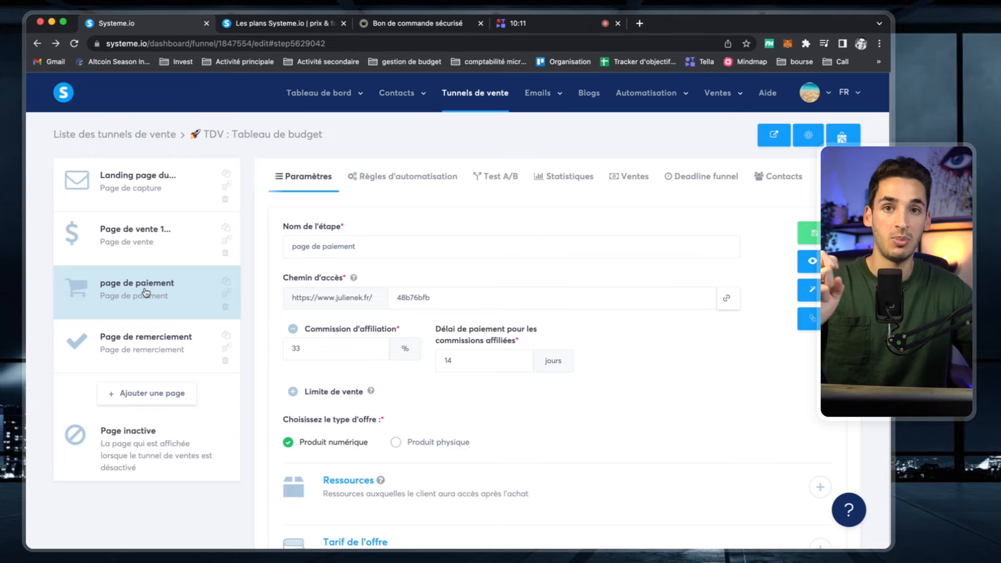
{"action": "left_click", "coordinate": [261, 30]}
{"action": "scroll", "coordinate": [206, 323], "scroll_direction": "down", "scroll_amount": 5}
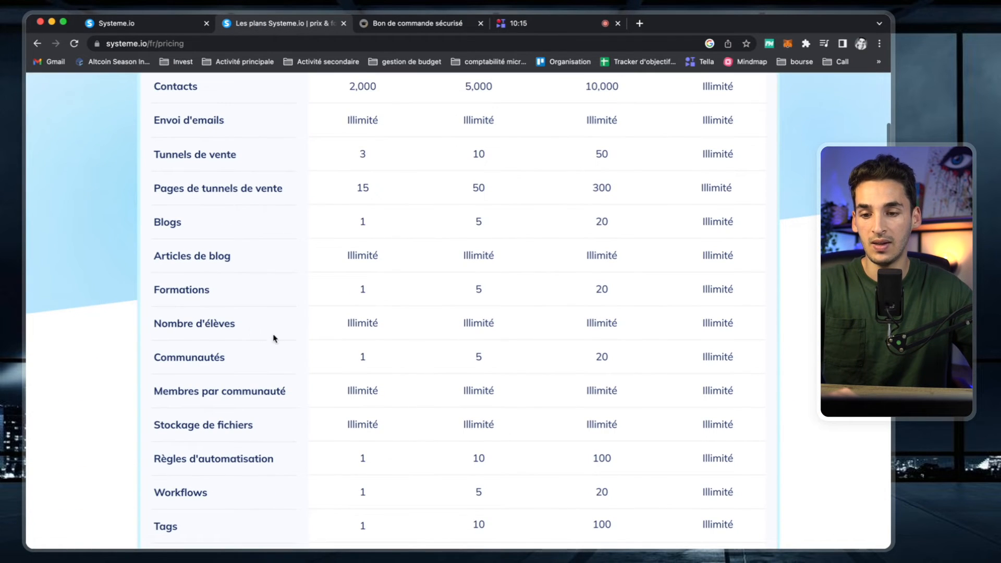
{"action": "scroll", "coordinate": [290, 447], "scroll_direction": "down", "scroll_amount": 2}
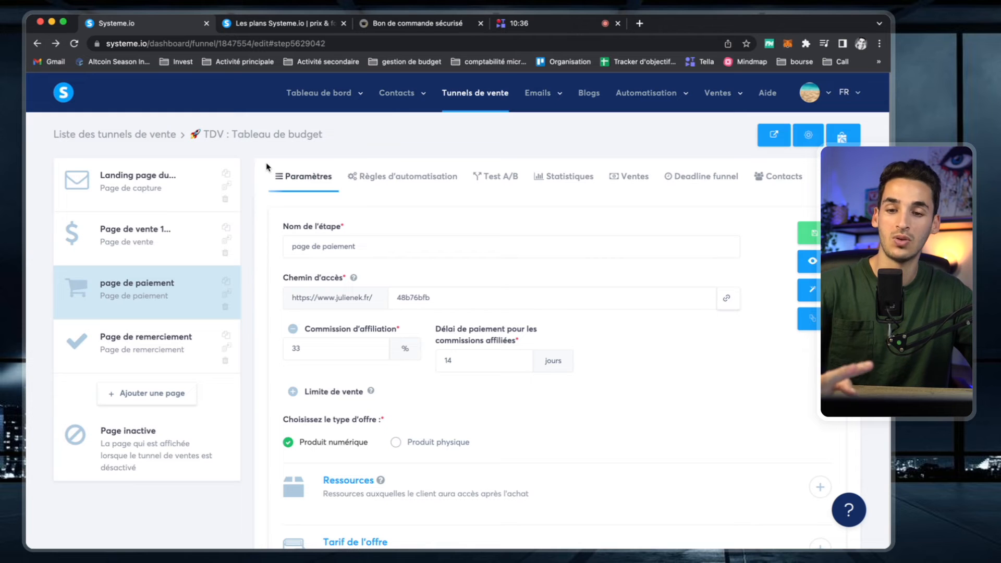
Open the contact tags list and check the tag limits of each plan on the pricing page
{"action": "mouse_move", "coordinate": [406, 98]}
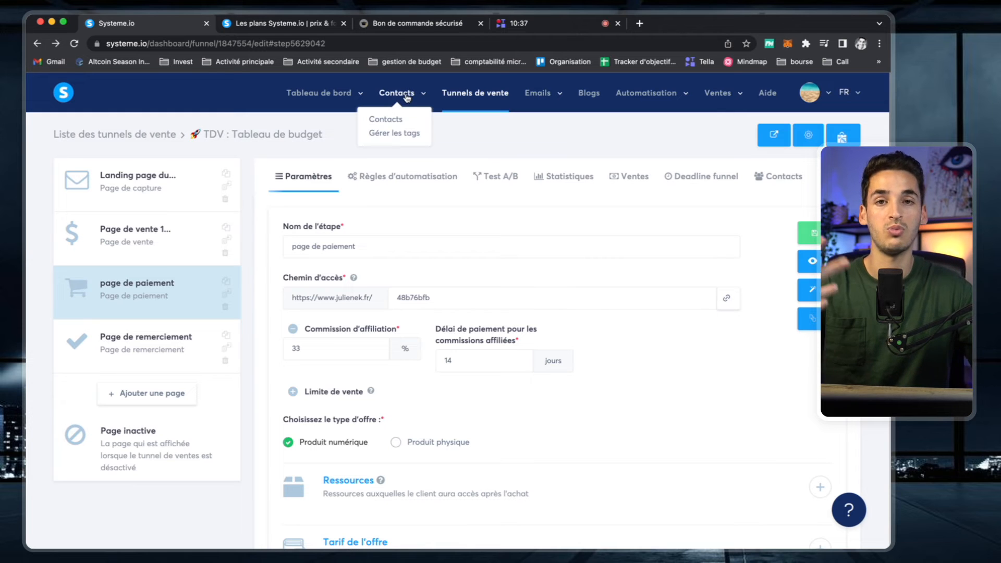
{"action": "left_click", "coordinate": [392, 133]}
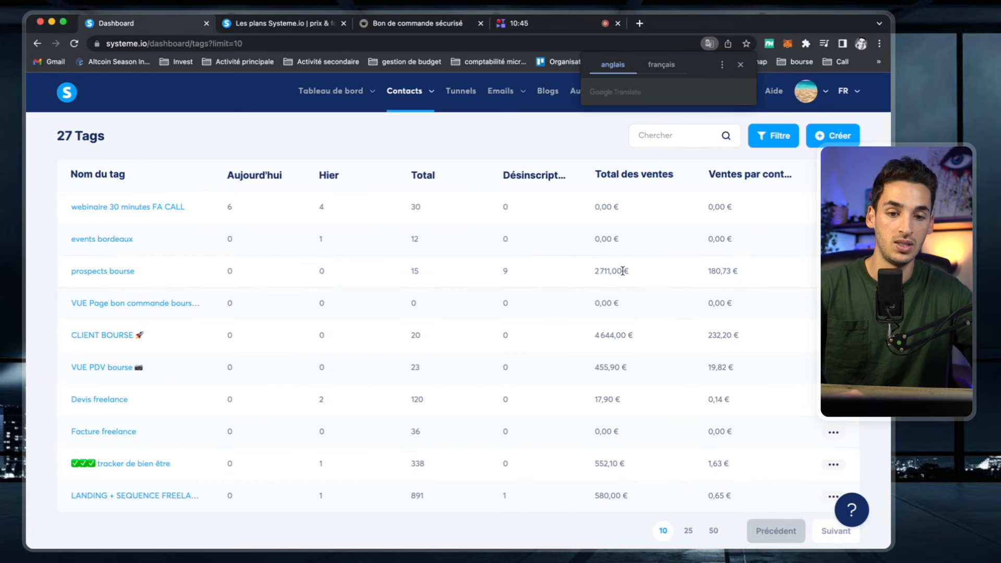
{"action": "left_click", "coordinate": [280, 27]}
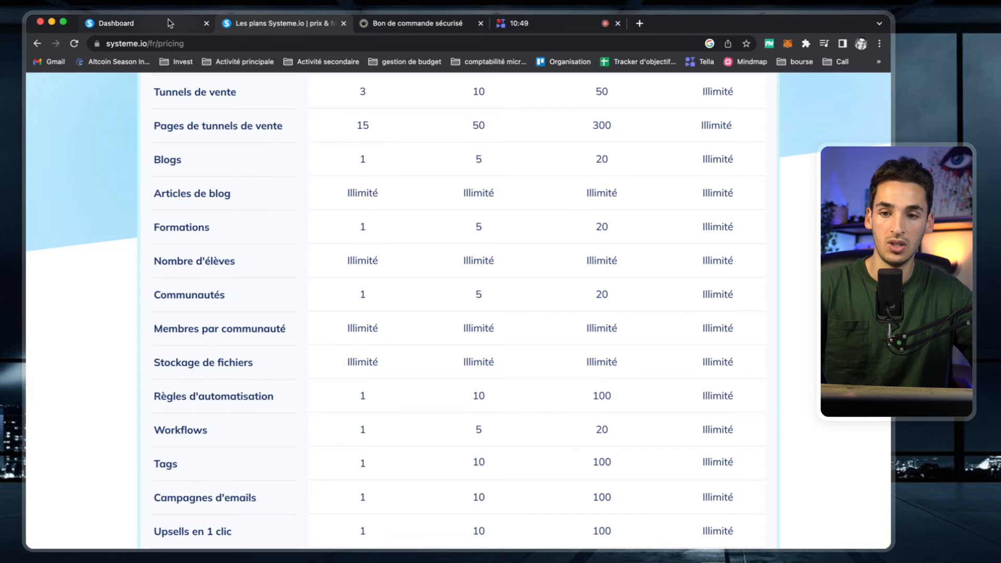
Return to the Systeme.io dashboard and open the list of sales funnels
{"action": "left_click", "coordinate": [194, 27]}
{"action": "left_click", "coordinate": [474, 91]}
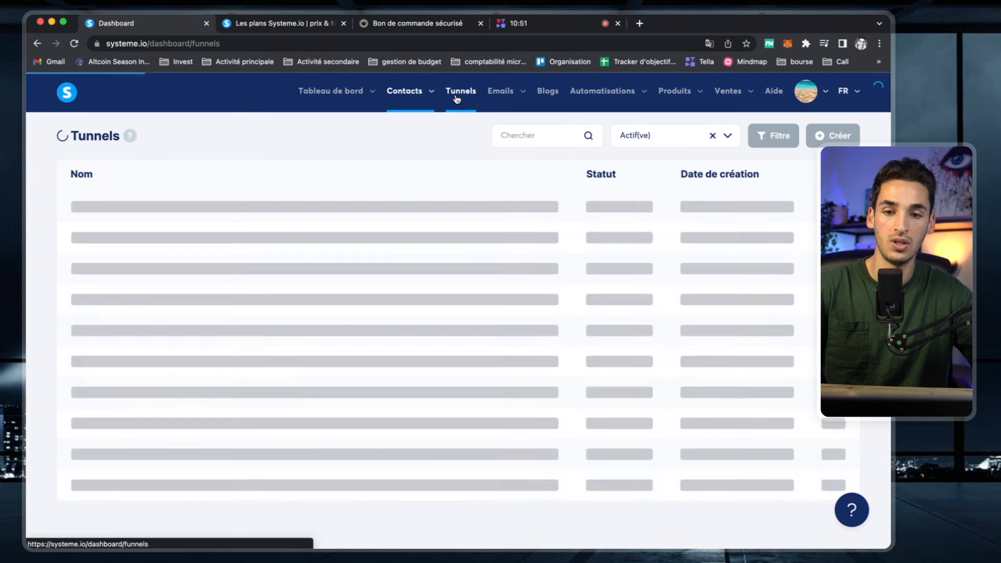
Open the "TDV : Tableau de budget" funnel and show the automation rules of its landing page
{"action": "left_click", "coordinate": [127, 212]}
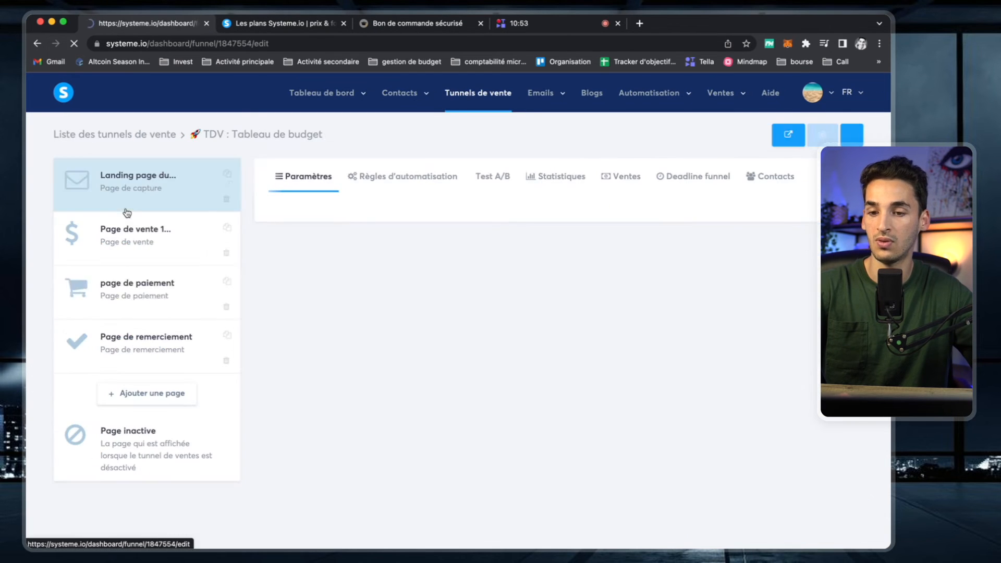
{"action": "left_click", "coordinate": [156, 293]}
{"action": "left_click", "coordinate": [166, 197]}
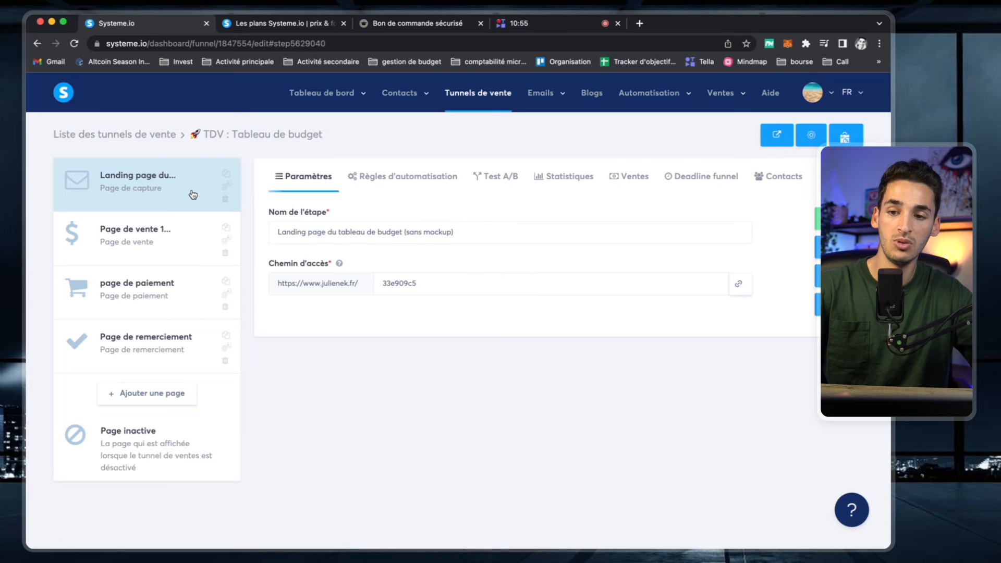
{"action": "left_click", "coordinate": [406, 179]}
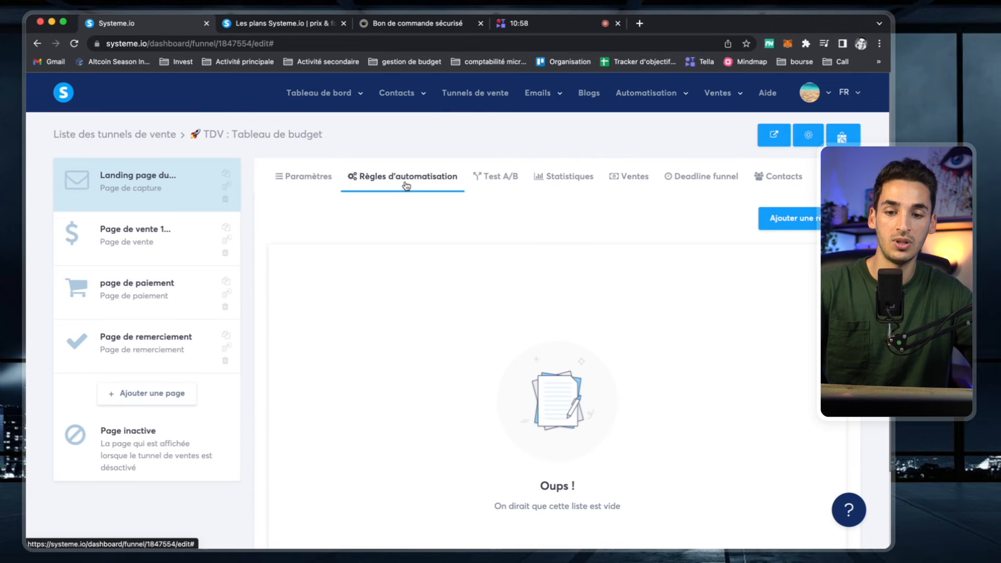
Add an automation rule to the landing page with the trigger "Inscription sur la page (optin)"
{"action": "left_click", "coordinate": [793, 218]}
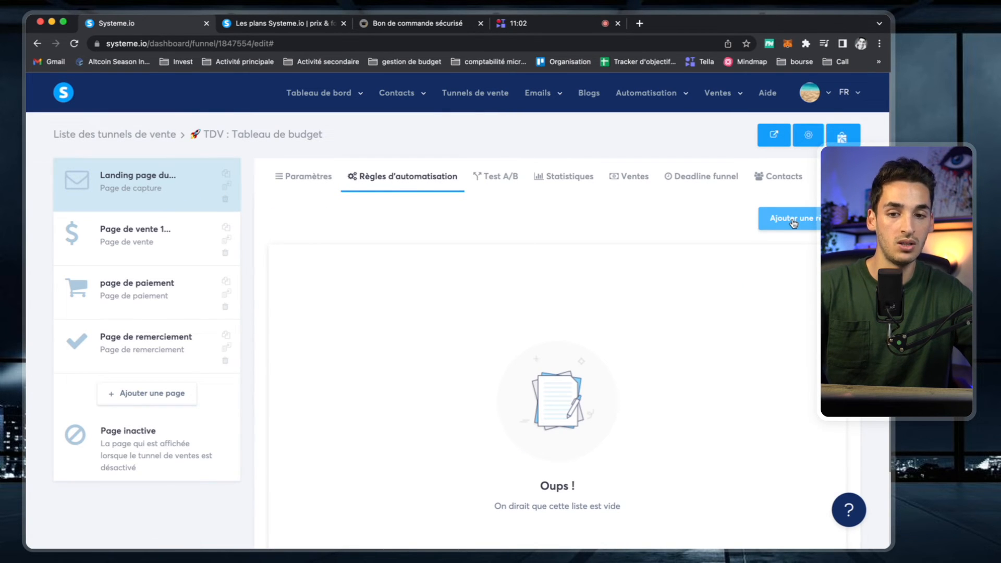
{"action": "left_click", "coordinate": [792, 218]}
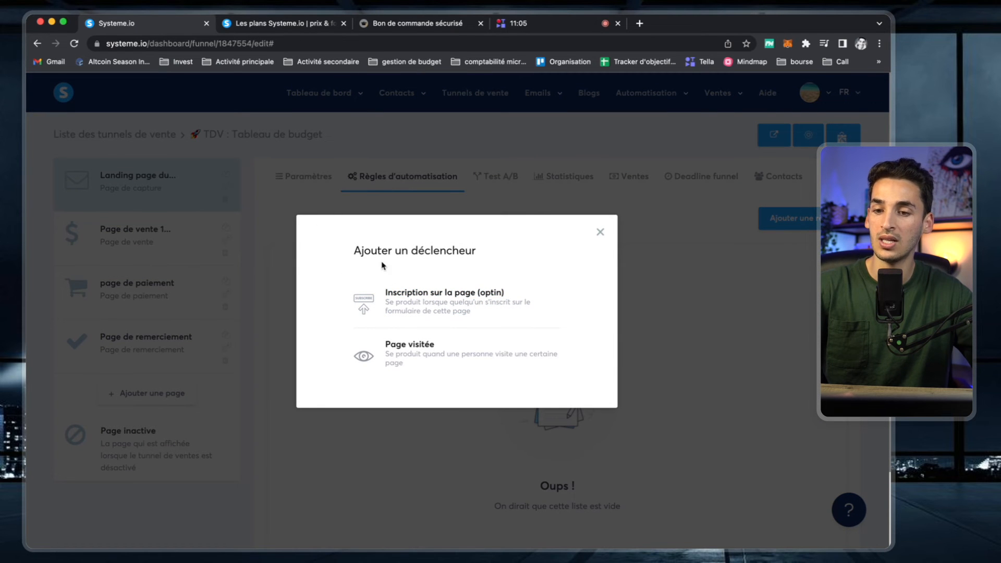
{"action": "left_click", "coordinate": [496, 312]}
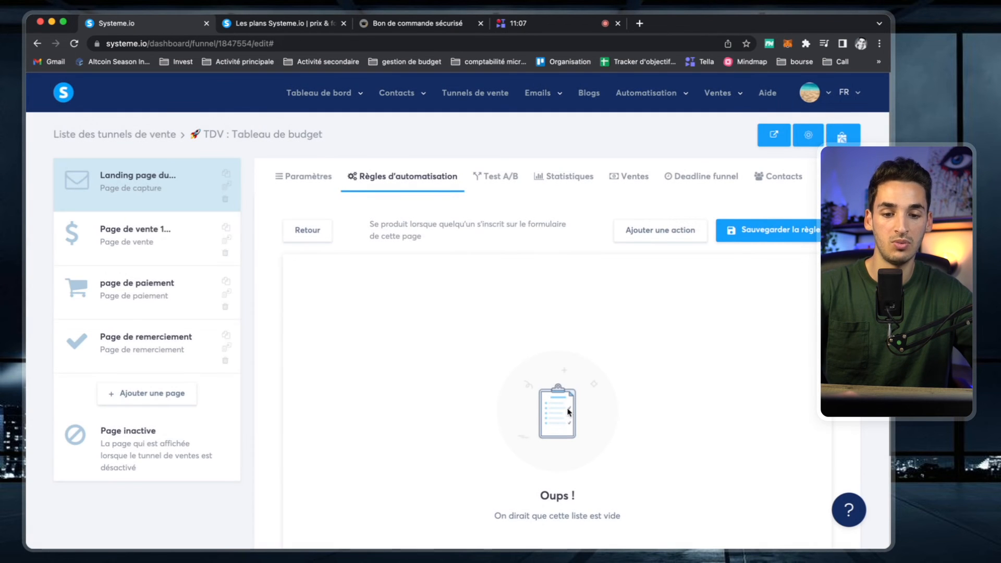
Add an "Ajouter un tag" action with the tag CALCULATEUR-PC-PC to the optin rule and save the rule
{"action": "scroll", "coordinate": [567, 411], "scroll_direction": "down", "scroll_amount": 2}
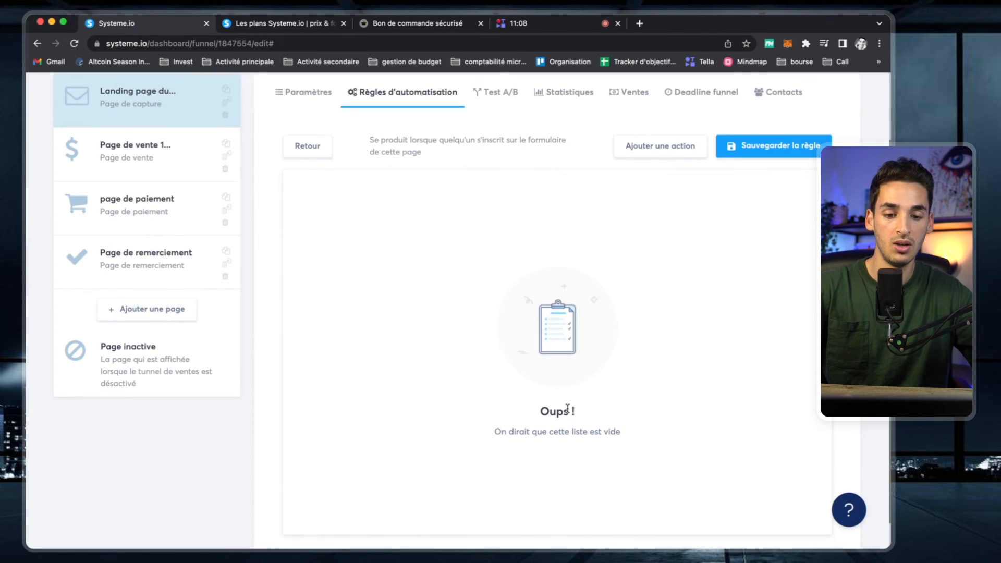
{"action": "left_click", "coordinate": [665, 150]}
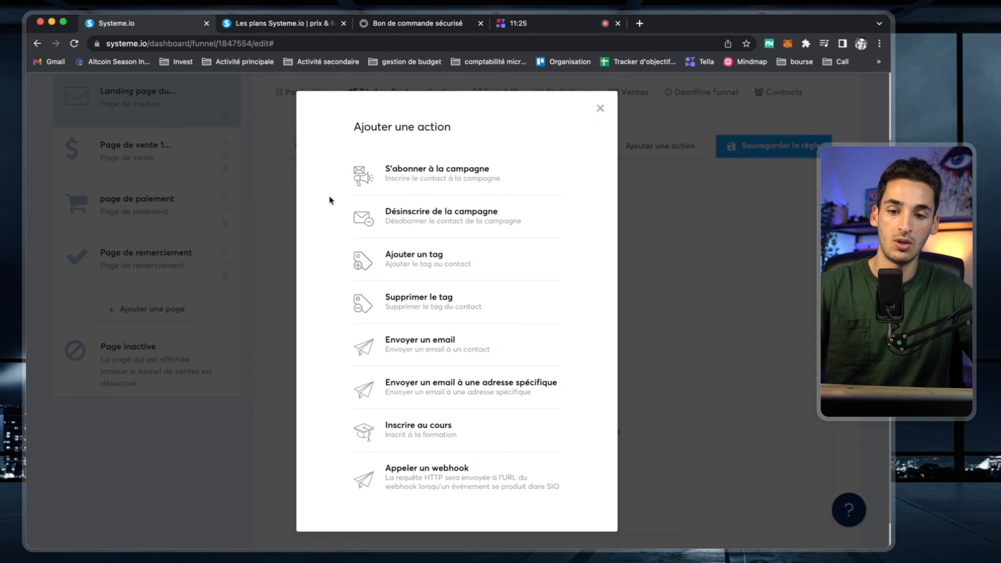
{"action": "left_click", "coordinate": [426, 262]}
{"action": "left_click", "coordinate": [548, 295]}
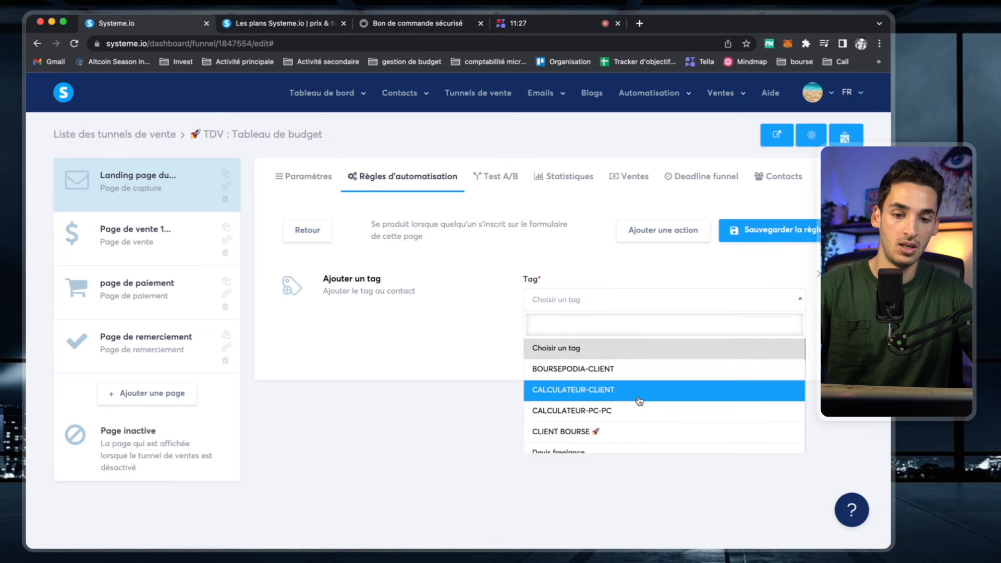
{"action": "scroll", "coordinate": [639, 422], "scroll_direction": "down", "scroll_amount": 10}
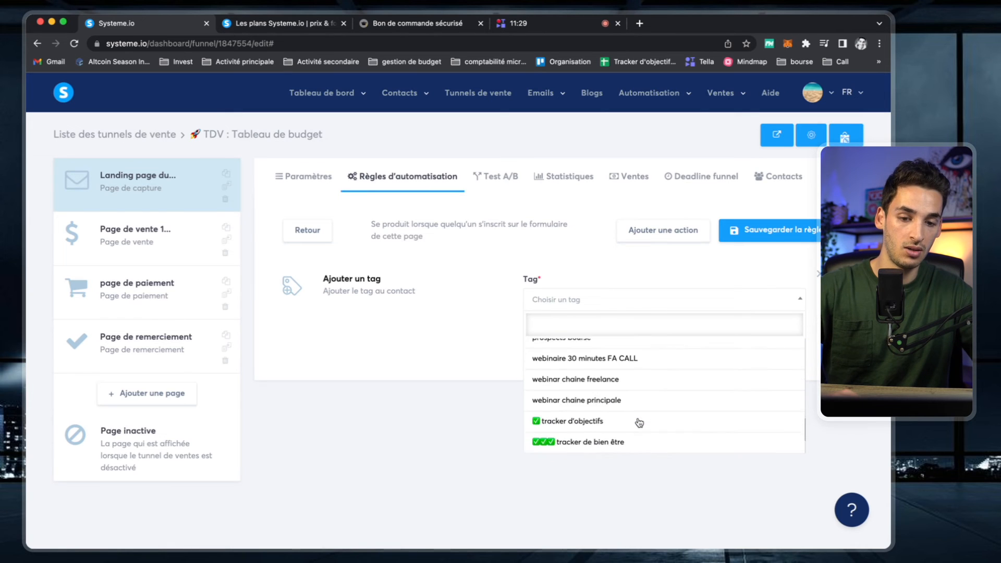
{"action": "scroll", "coordinate": [639, 423], "scroll_direction": "up", "scroll_amount": 10}
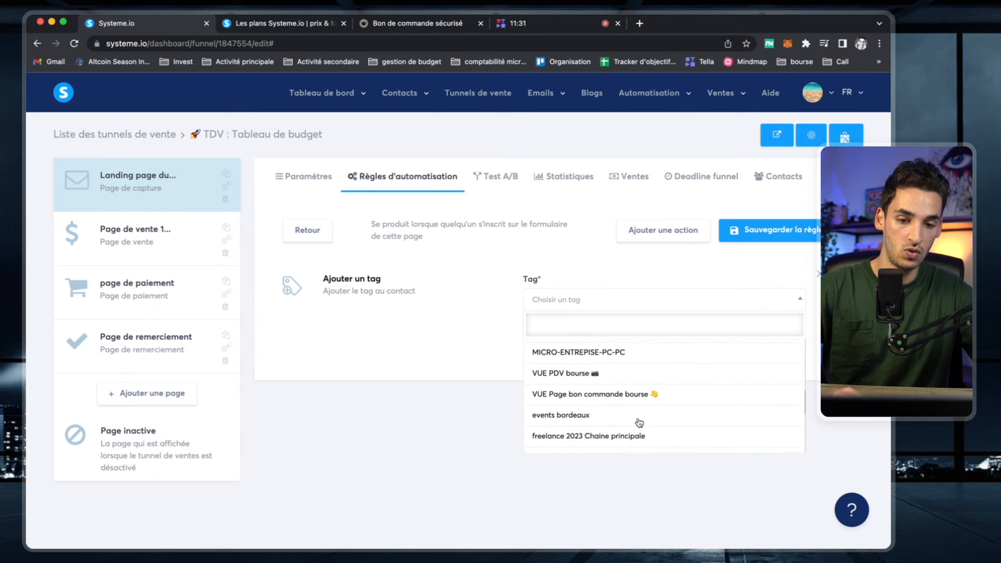
{"action": "scroll", "coordinate": [639, 422], "scroll_direction": "up", "scroll_amount": 5}
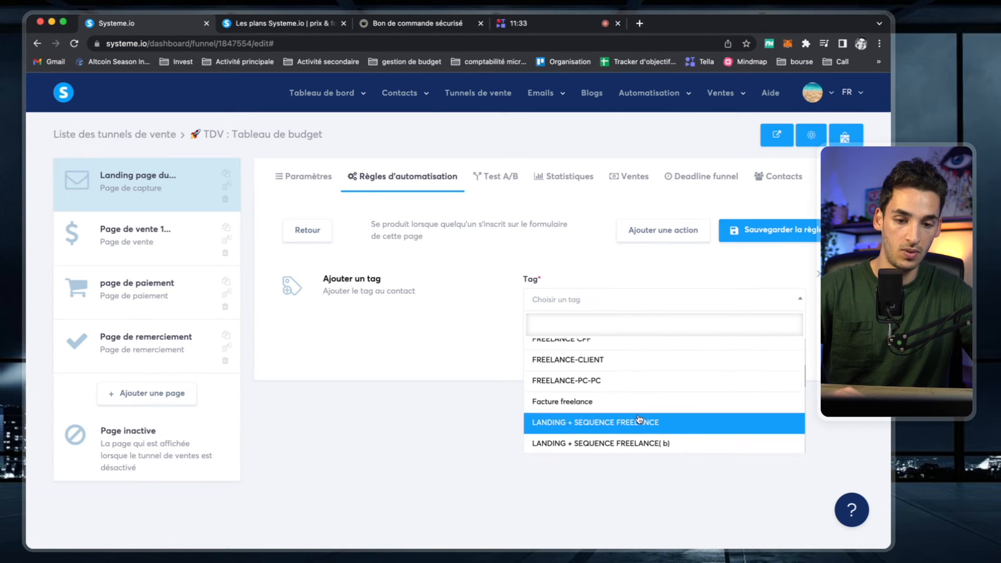
{"action": "scroll", "coordinate": [637, 397], "scroll_direction": "down", "scroll_amount": 2}
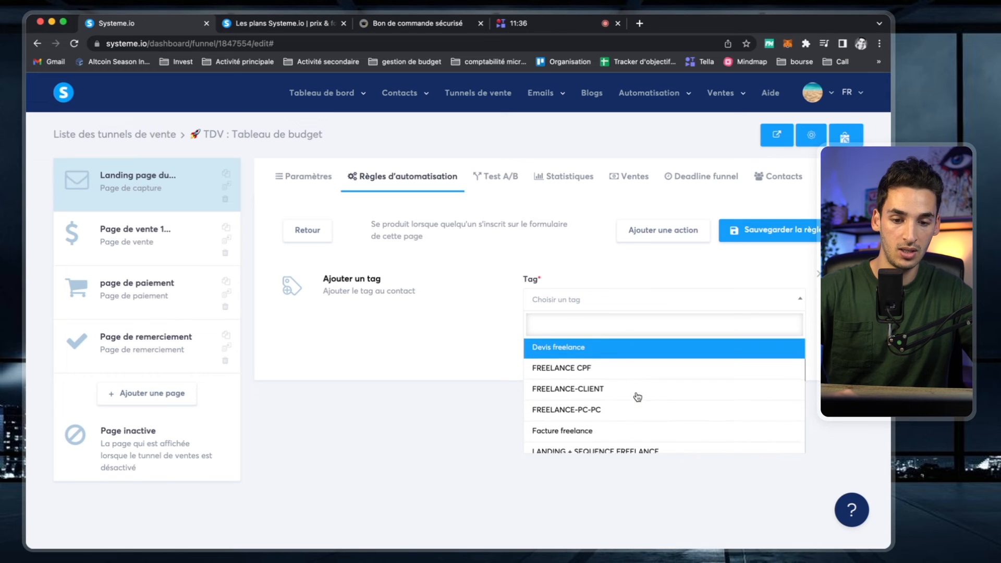
{"action": "scroll", "coordinate": [636, 398], "scroll_direction": "up", "scroll_amount": 3}
{"action": "scroll", "coordinate": [637, 396], "scroll_direction": "up", "scroll_amount": 1}
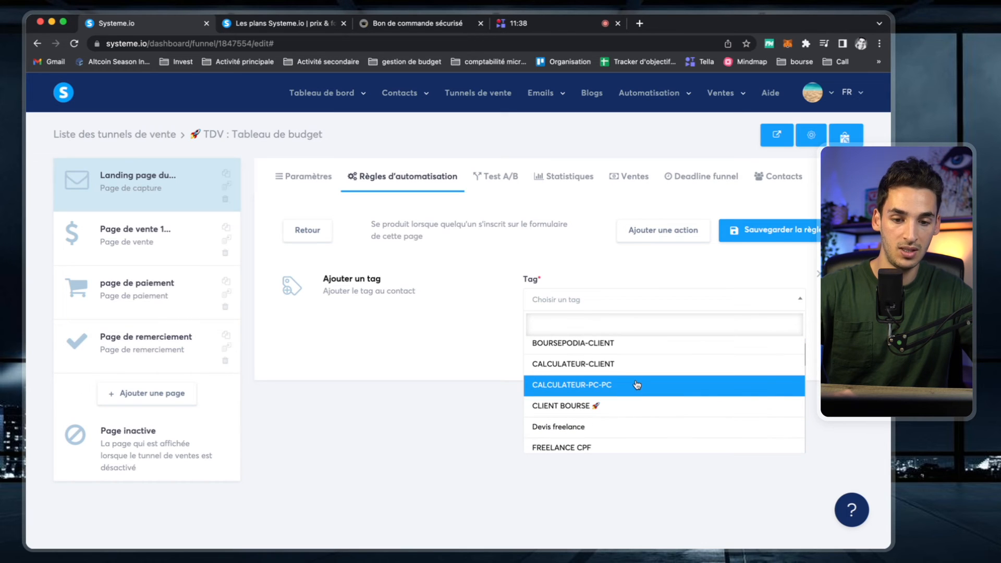
{"action": "left_click", "coordinate": [637, 385]}
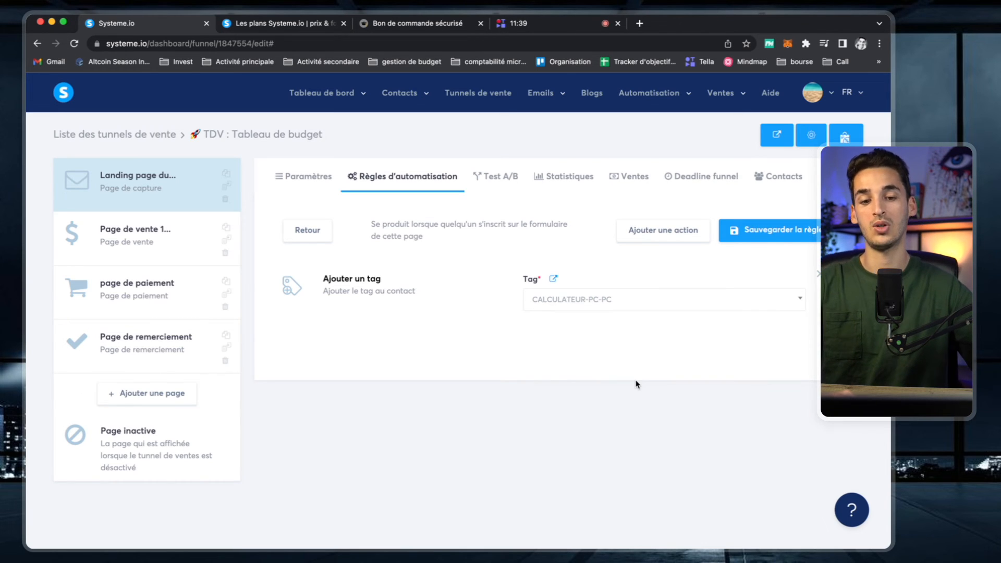
{"action": "left_click", "coordinate": [752, 232]}
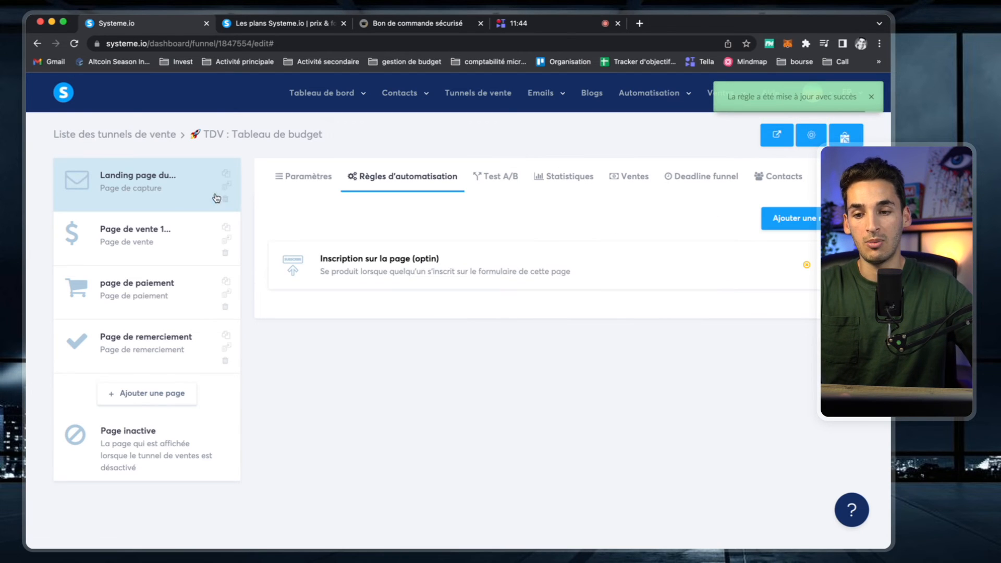
Reopen the landing page's settings, and compare the plans' prices and automation rule limits on the Systeme.io pricing page
{"action": "left_click", "coordinate": [141, 193]}
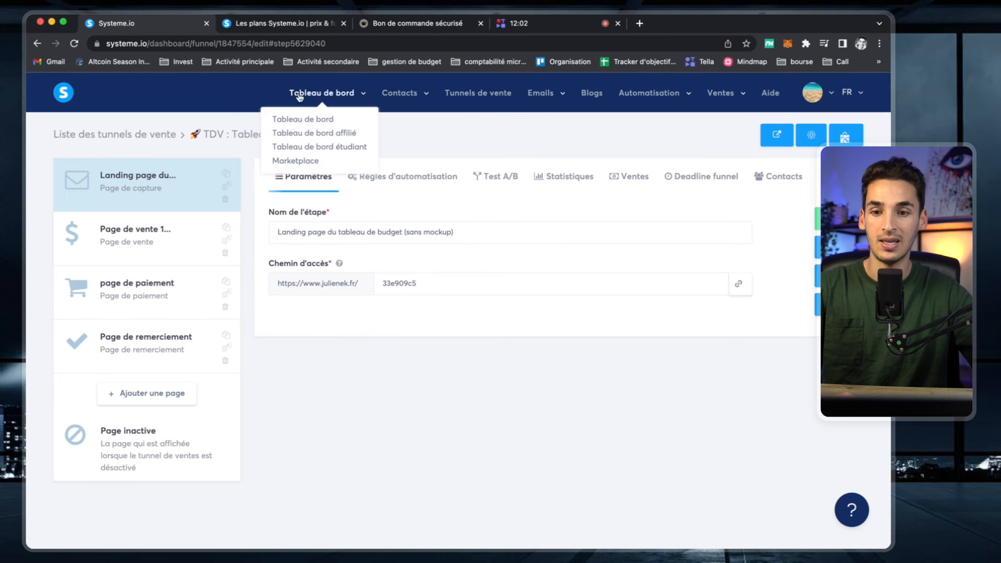
{"action": "left_click", "coordinate": [305, 26]}
{"action": "scroll", "coordinate": [304, 221], "scroll_direction": "up", "scroll_amount": 5}
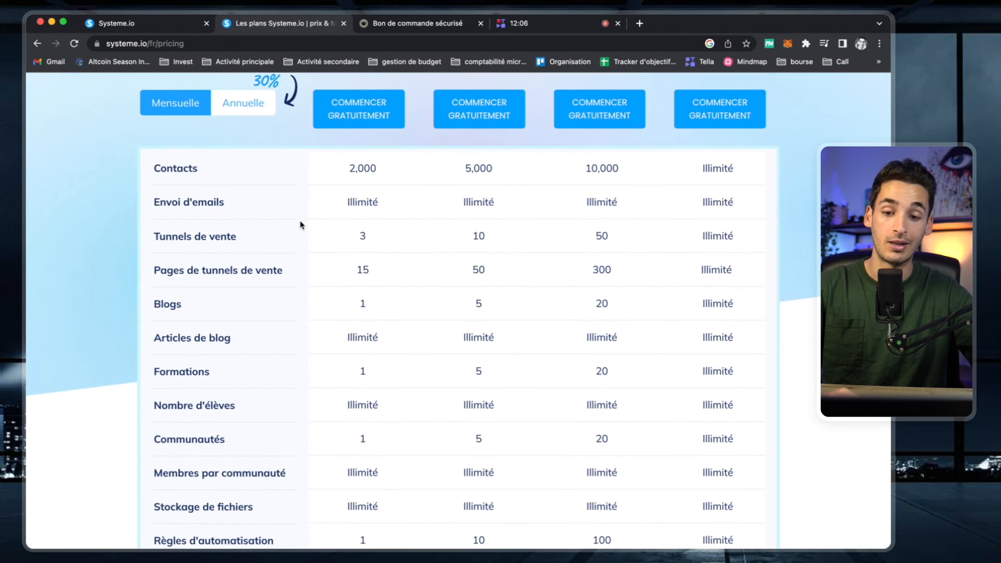
{"action": "scroll", "coordinate": [300, 224], "scroll_direction": "down", "scroll_amount": 3}
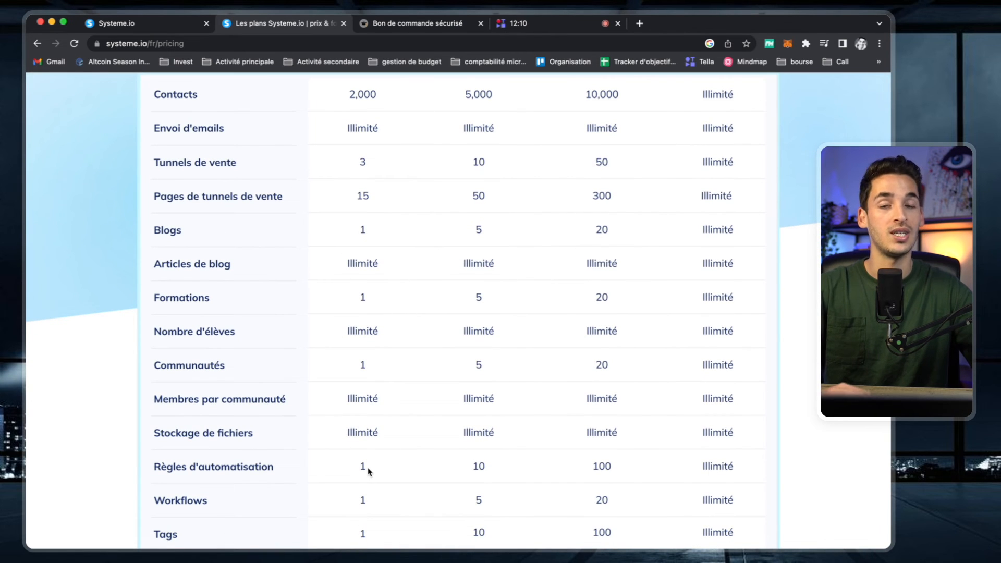
{"action": "scroll", "coordinate": [368, 470], "scroll_direction": "up", "scroll_amount": 6}
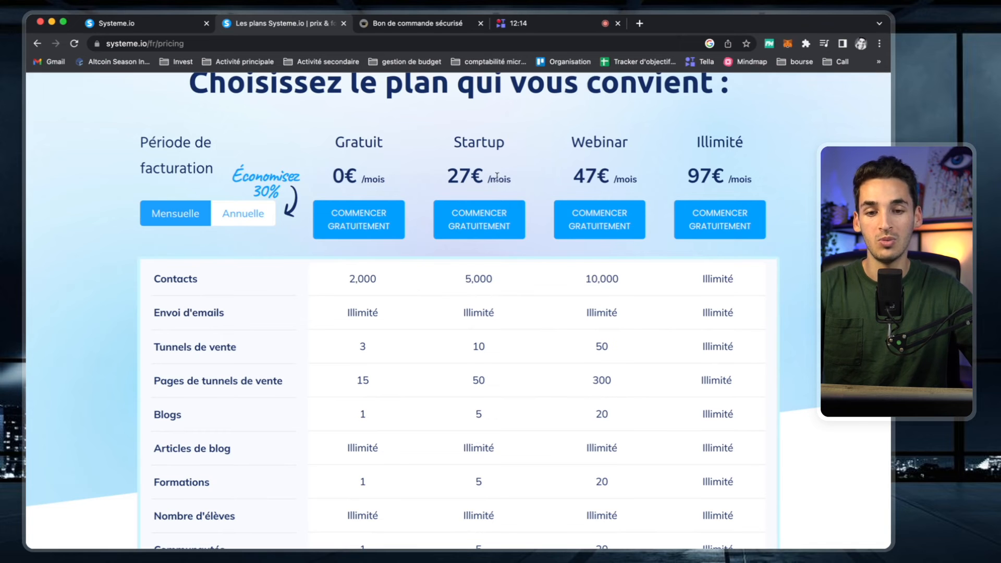
{"action": "scroll", "coordinate": [496, 500], "scroll_direction": "down", "scroll_amount": 2}
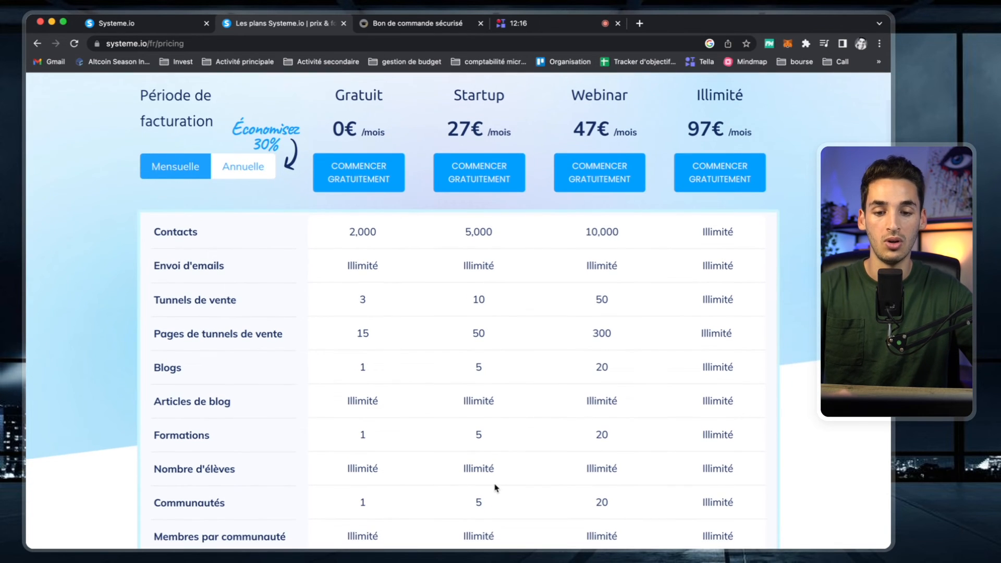
{"action": "scroll", "coordinate": [495, 487], "scroll_direction": "down", "scroll_amount": 7}
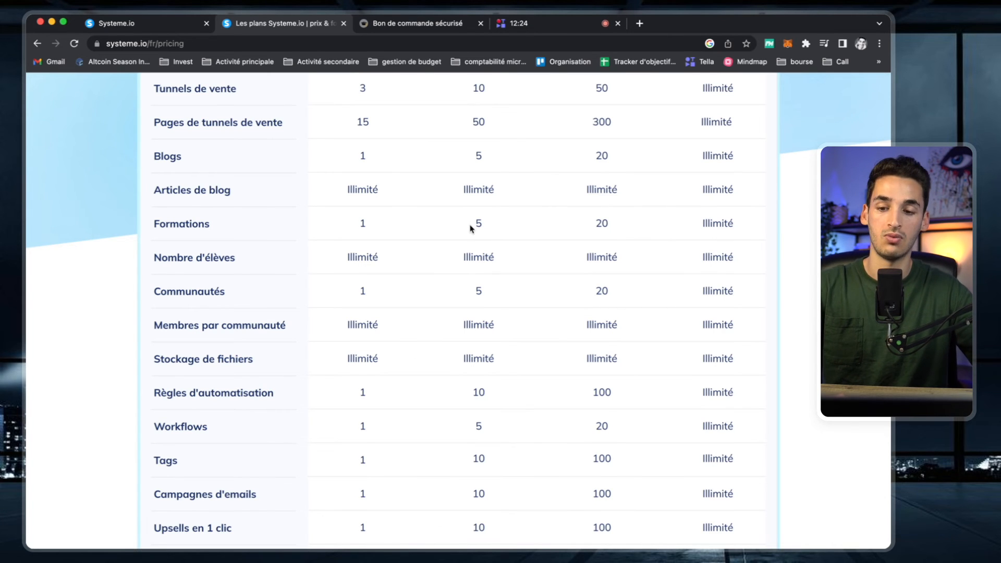
{"action": "scroll", "coordinate": [343, 406], "scroll_direction": "down", "scroll_amount": 2}
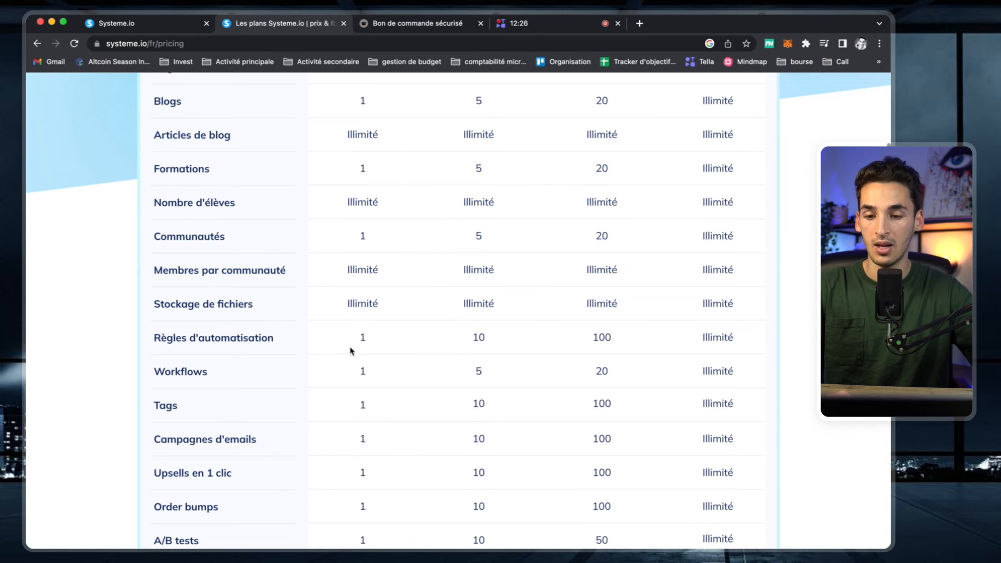
{"action": "double_click", "coordinate": [363, 338]}
{"action": "left_click", "coordinate": [362, 338]}
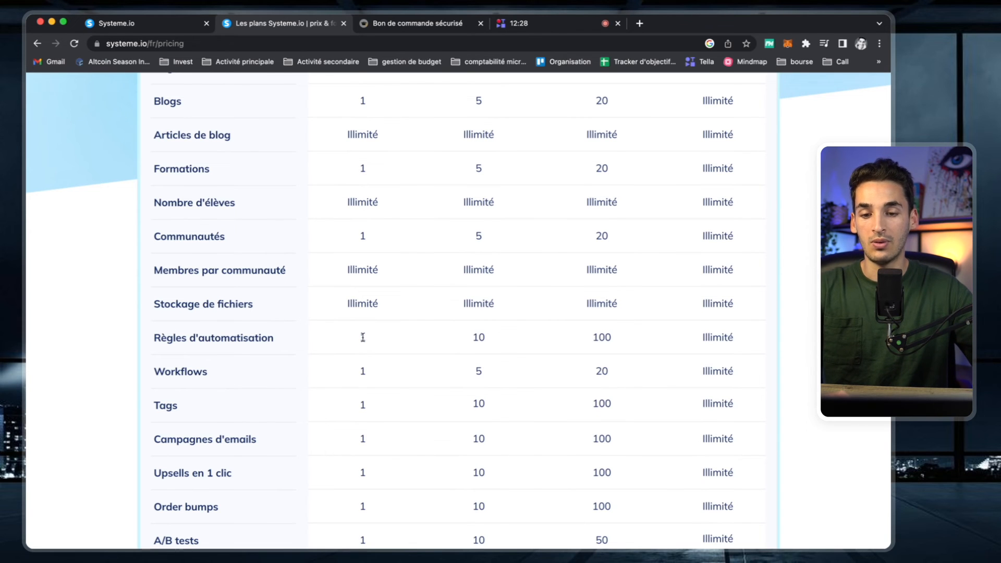
View the published budget planner order form, and return to the funnel's landing page settings
{"action": "left_click", "coordinate": [397, 23]}
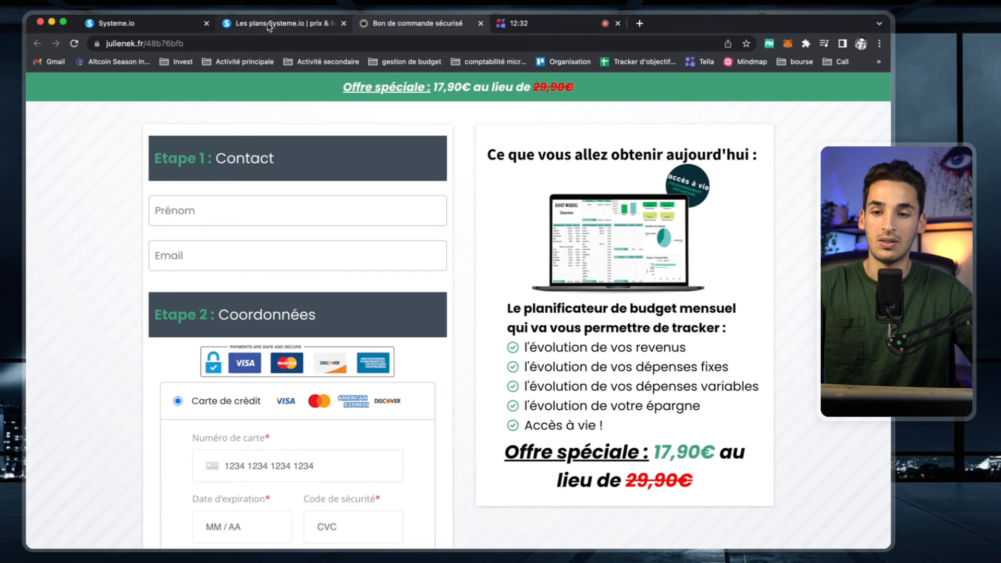
{"action": "left_click", "coordinate": [266, 23]}
{"action": "left_click", "coordinate": [162, 24]}
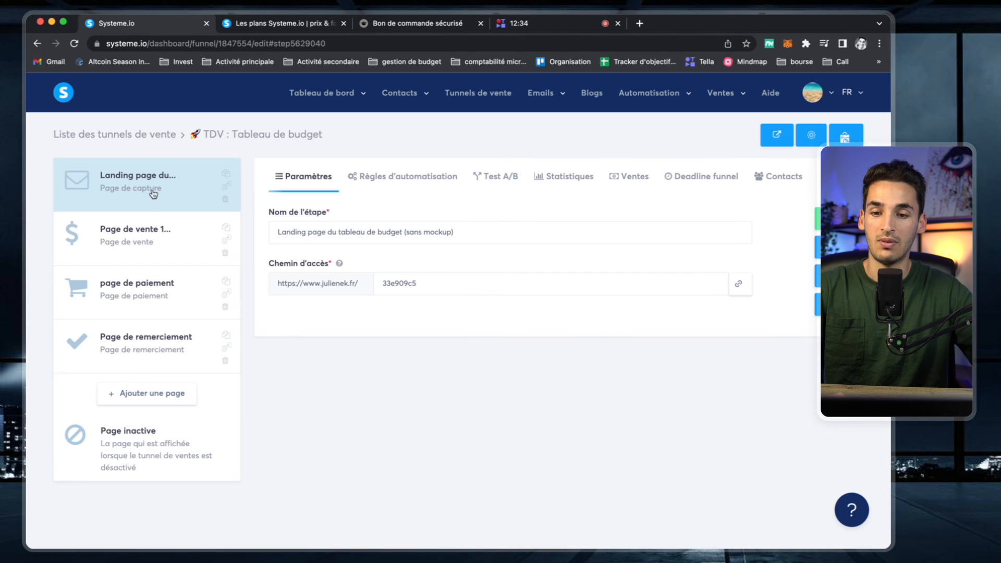
Check the free plan's limits for automation rules, tags, email campaigns and order bumps on the pricing page
{"action": "left_click", "coordinate": [265, 24]}
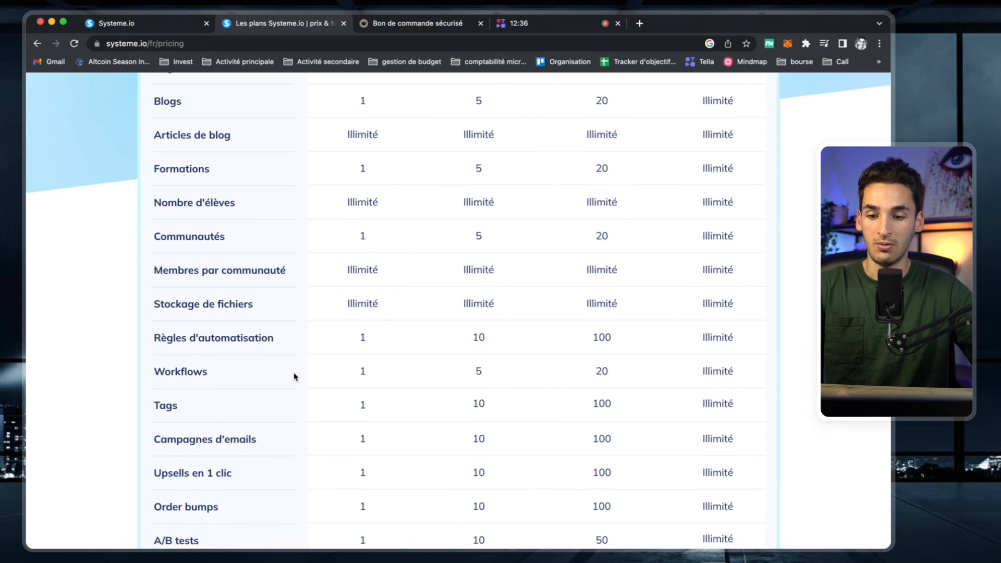
{"action": "scroll", "coordinate": [294, 376], "scroll_direction": "down", "scroll_amount": 1}
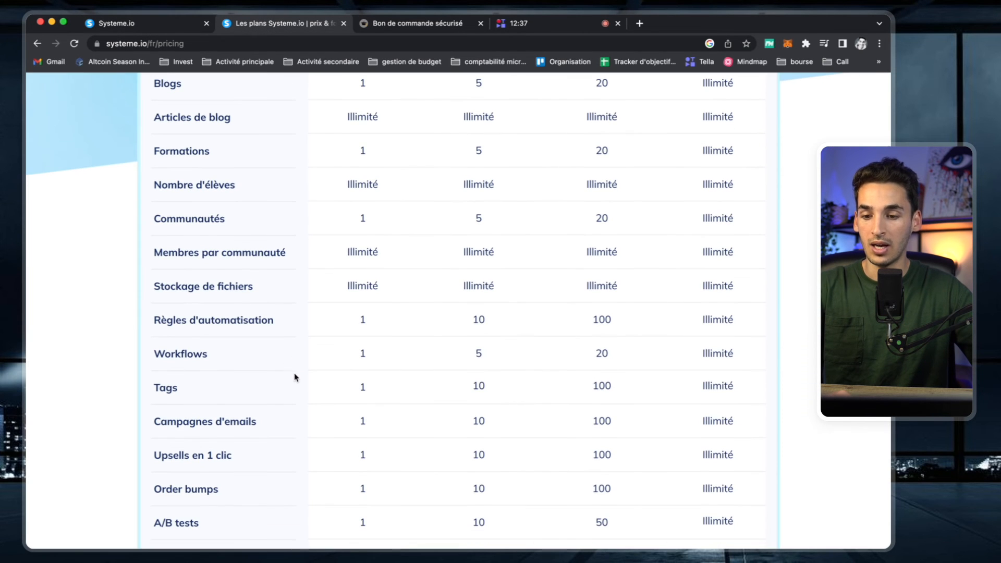
{"action": "double_click", "coordinate": [363, 328]}
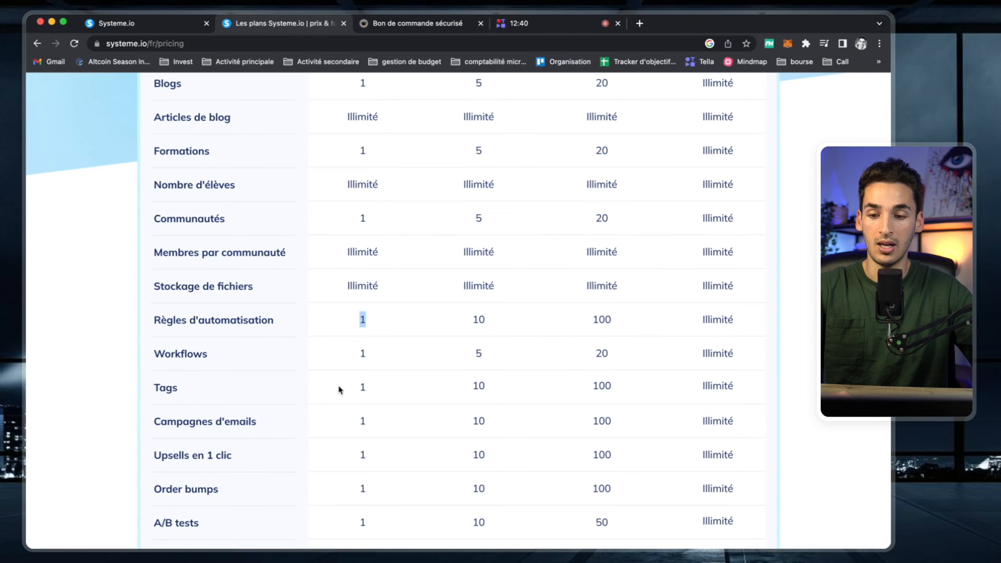
{"action": "double_click", "coordinate": [363, 387]}
{"action": "scroll", "coordinate": [382, 388], "scroll_direction": "up", "scroll_amount": 5}
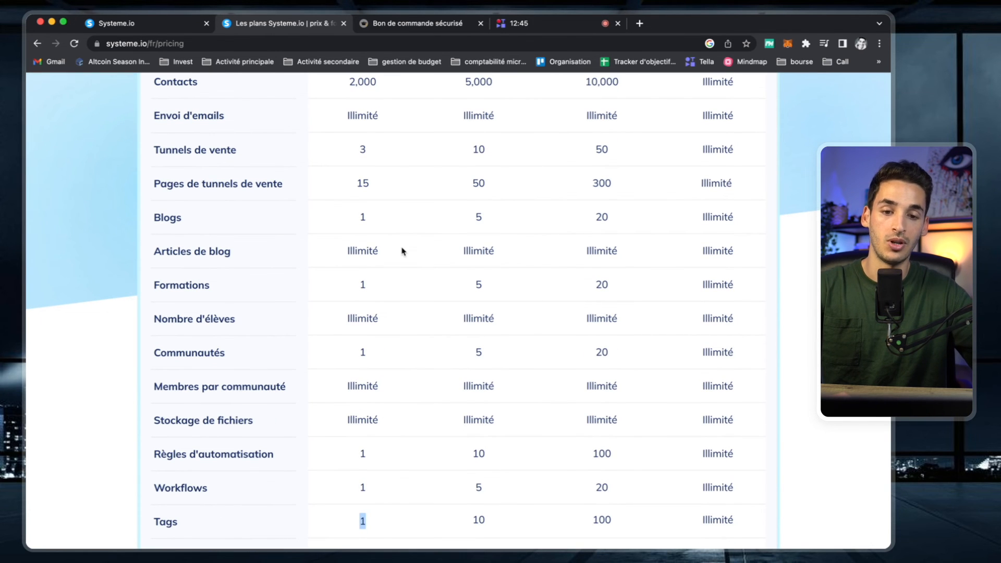
{"action": "scroll", "coordinate": [402, 251], "scroll_direction": "down", "scroll_amount": 3}
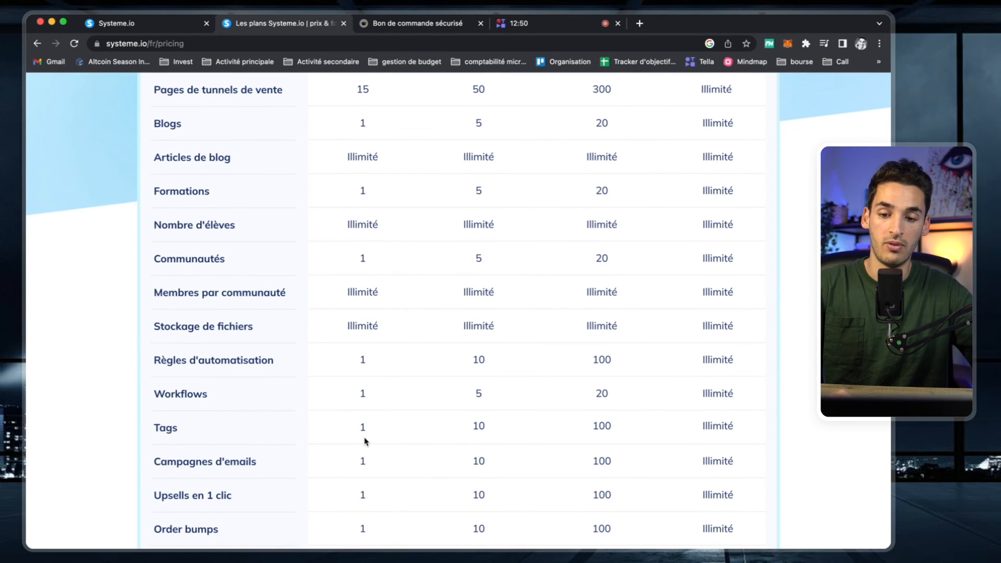
{"action": "scroll", "coordinate": [365, 441], "scroll_direction": "down", "scroll_amount": 1}
{"action": "double_click", "coordinate": [359, 440]}
{"action": "double_click", "coordinate": [361, 508]}
{"action": "scroll", "coordinate": [401, 516], "scroll_direction": "down", "scroll_amount": 5}
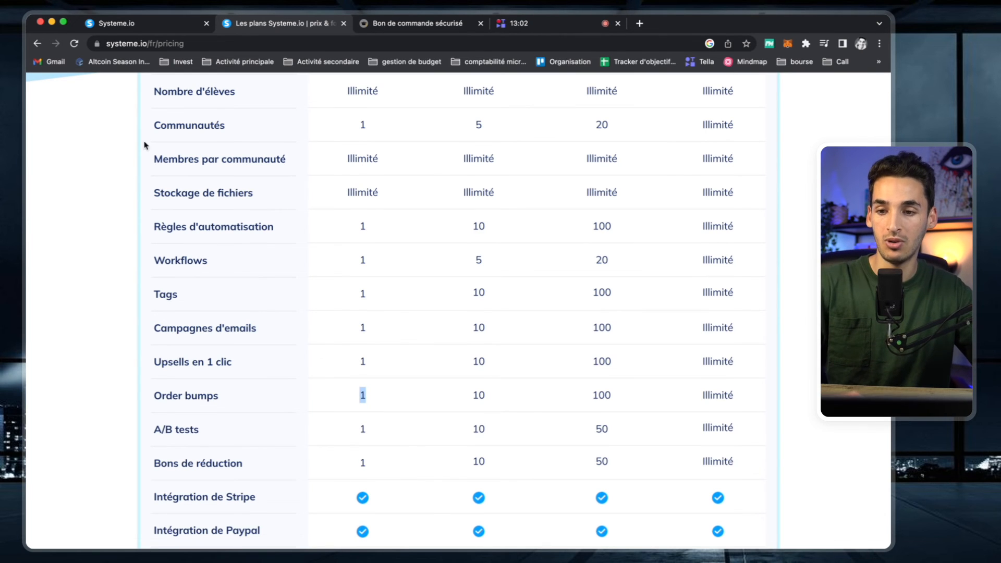
Return to the budget funnel and view the settings of its sales page and thank-you page
{"action": "left_click", "coordinate": [143, 24]}
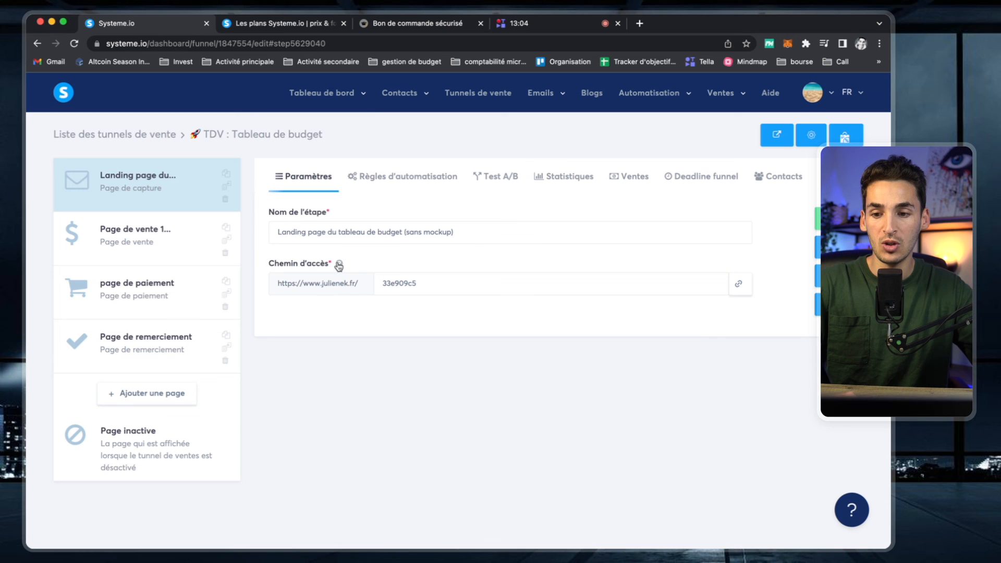
{"action": "left_click", "coordinate": [144, 253]}
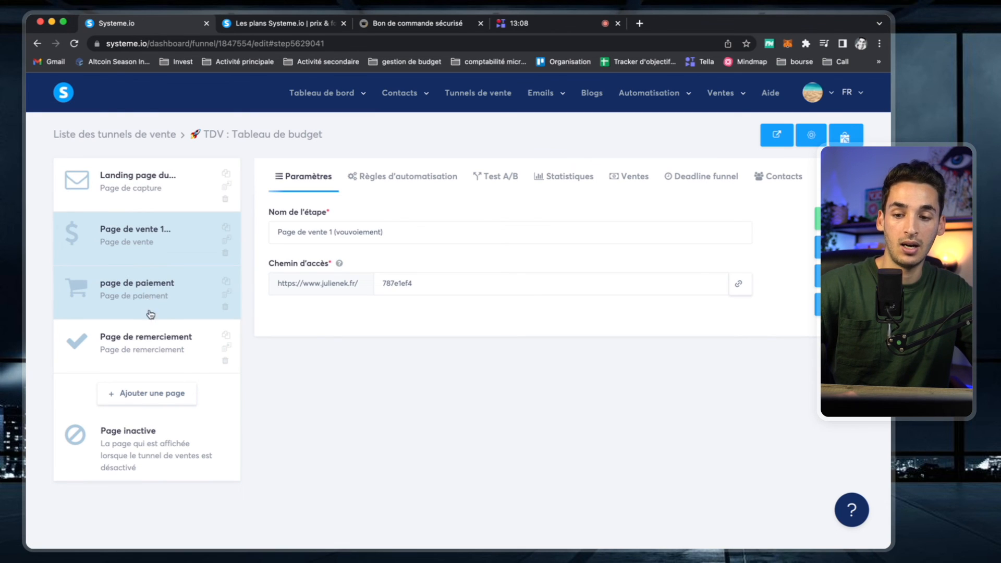
{"action": "left_click", "coordinate": [156, 353]}
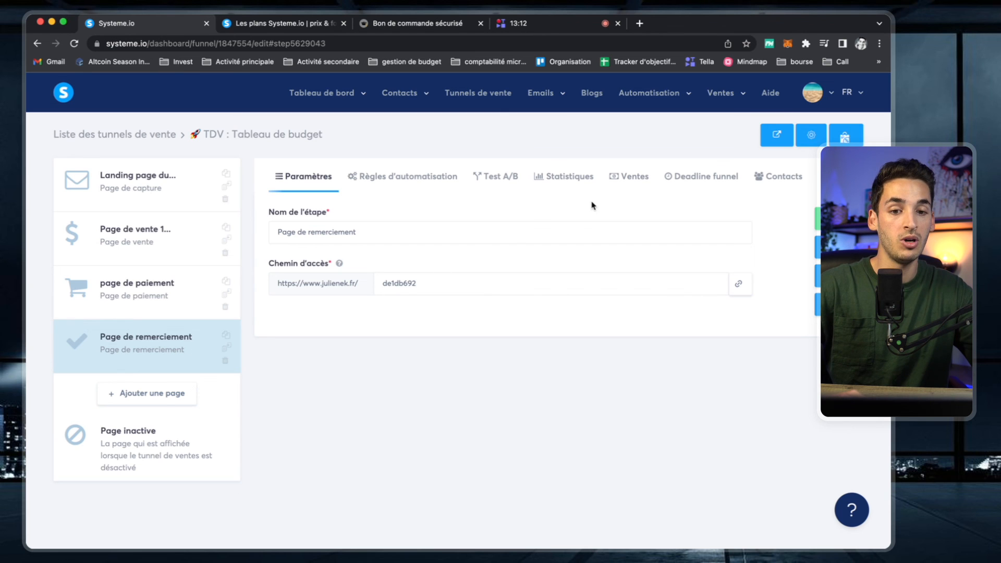
Start an automation rule with the "Page visitée" trigger on the thank-you page, and consult the Systeme.io pricing page
{"action": "left_click", "coordinate": [412, 182]}
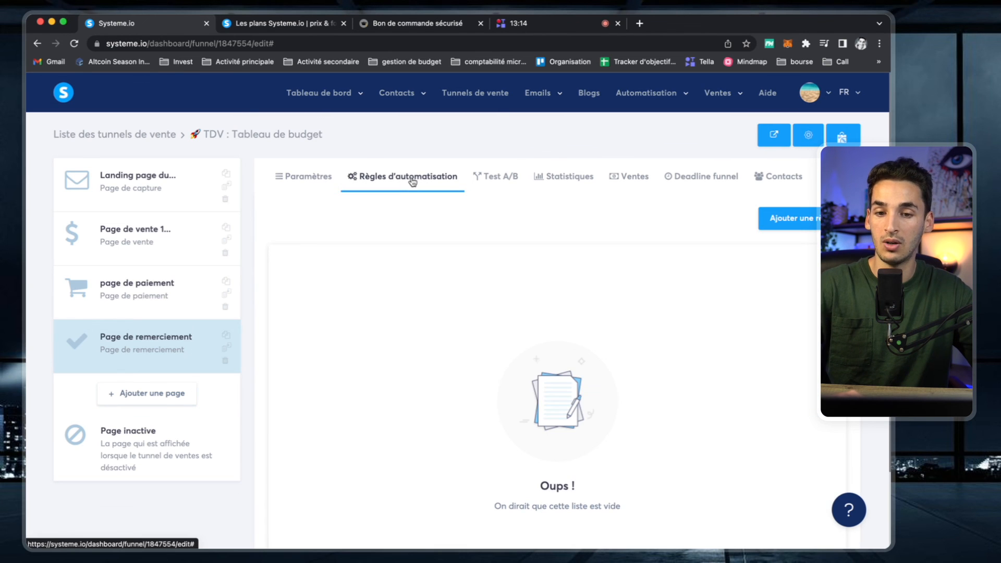
{"action": "left_click", "coordinate": [796, 224]}
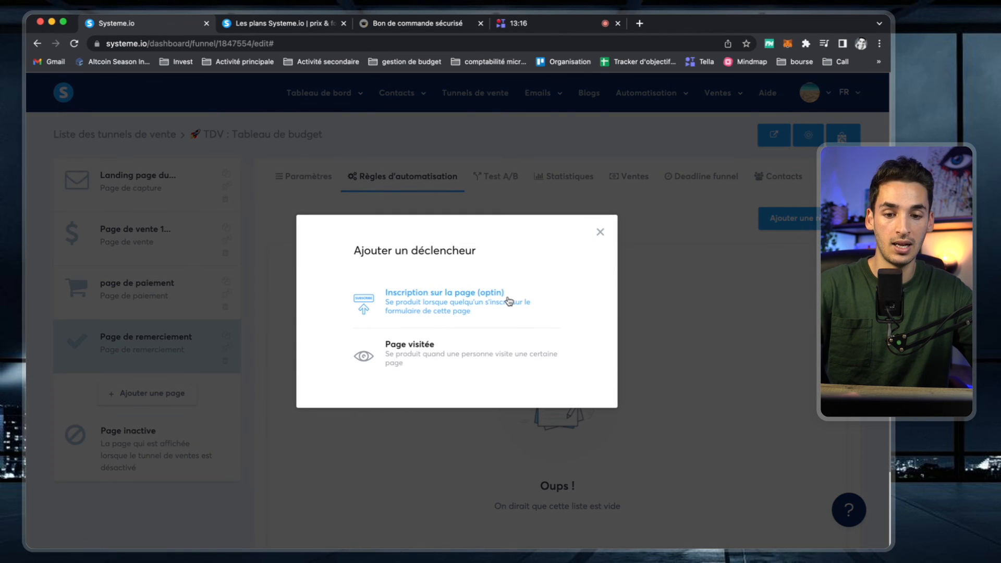
{"action": "left_click", "coordinate": [454, 353]}
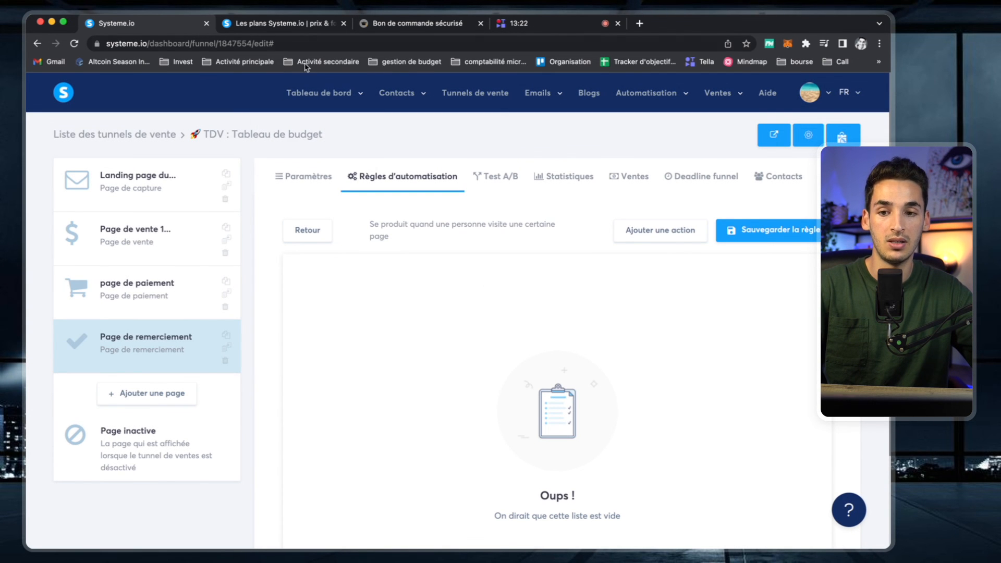
{"action": "left_click", "coordinate": [311, 23]}
{"action": "scroll", "coordinate": [555, 202], "scroll_direction": "up", "scroll_amount": 10}
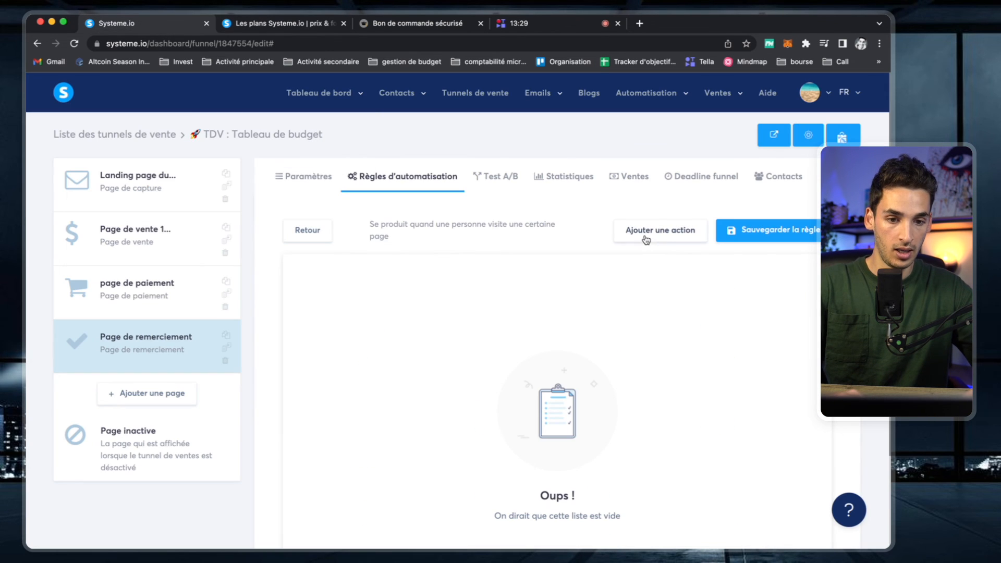
Add an "Ajouter un tag" action with the CALCULATEUR-CLIENT tag to the thank-you page's rule and save the rule
{"action": "left_click", "coordinate": [657, 239]}
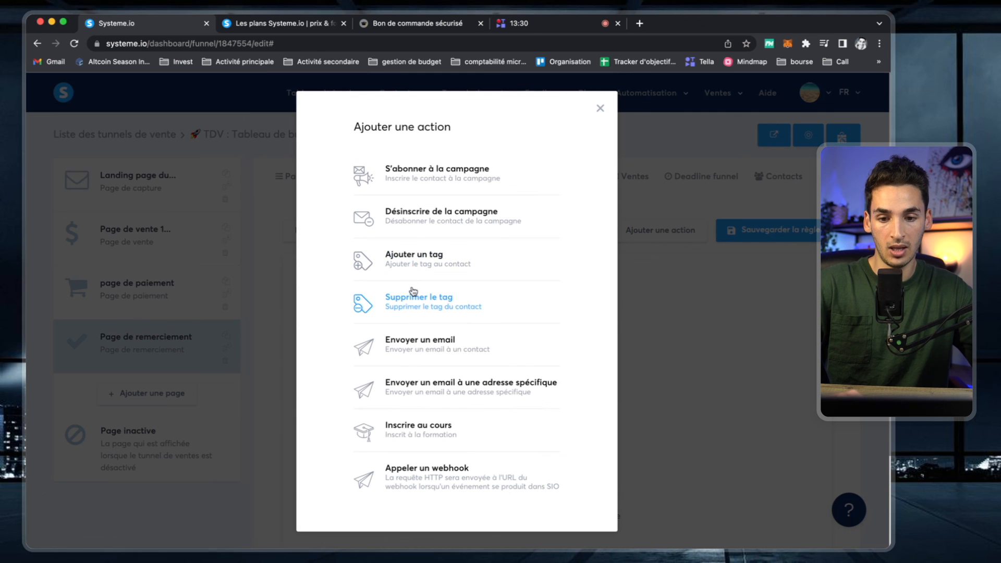
{"action": "left_click", "coordinate": [427, 263]}
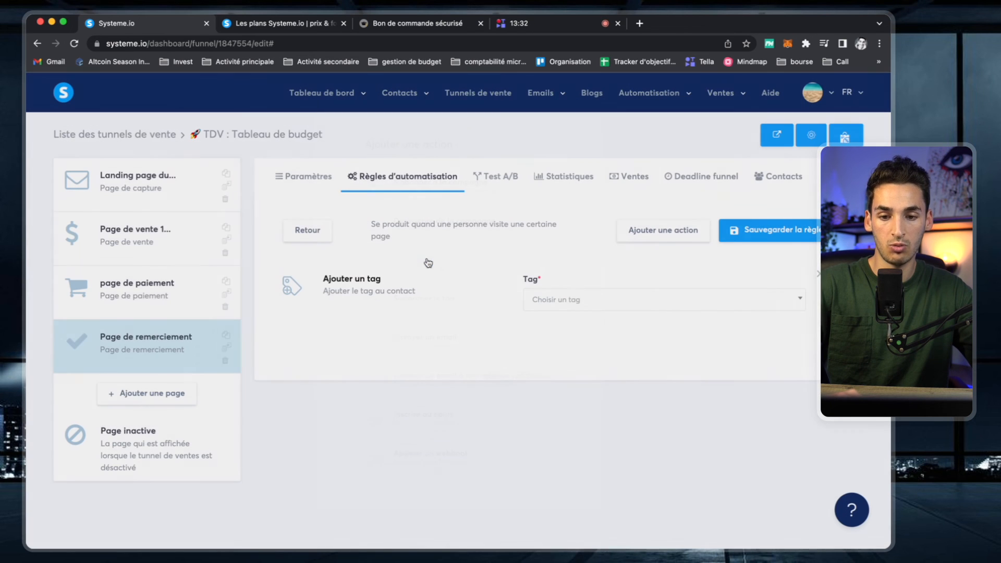
{"action": "left_click", "coordinate": [596, 300]}
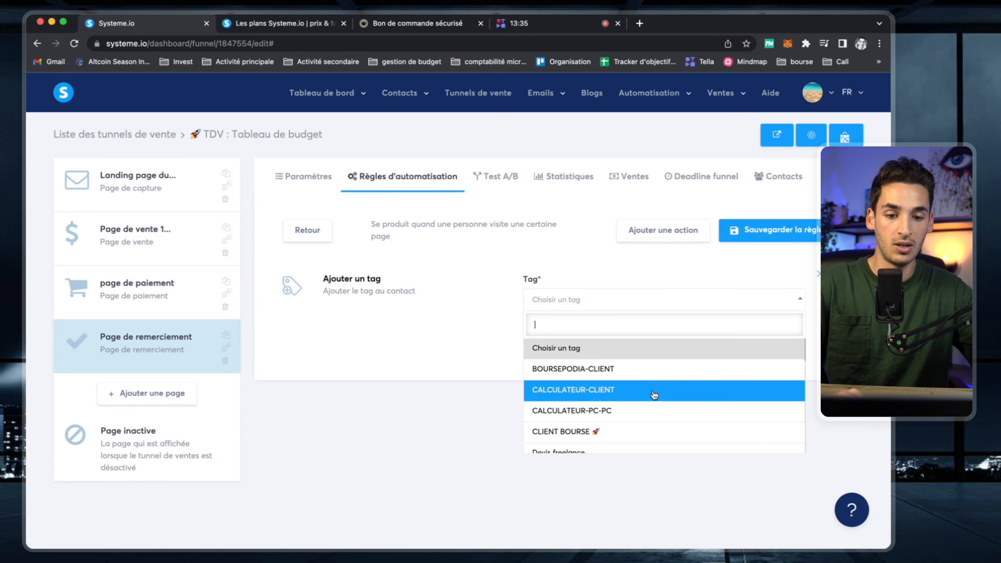
{"action": "left_click", "coordinate": [621, 397]}
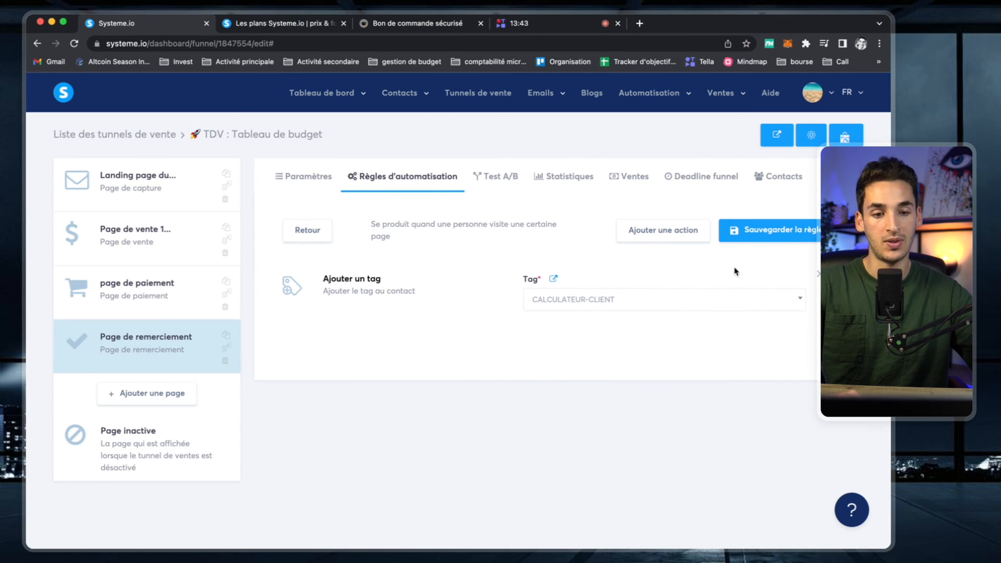
{"action": "left_click", "coordinate": [783, 240]}
Reopen the thank-you page's saved automation rule, and view the published budget planner order form
{"action": "left_click", "coordinate": [538, 284]}
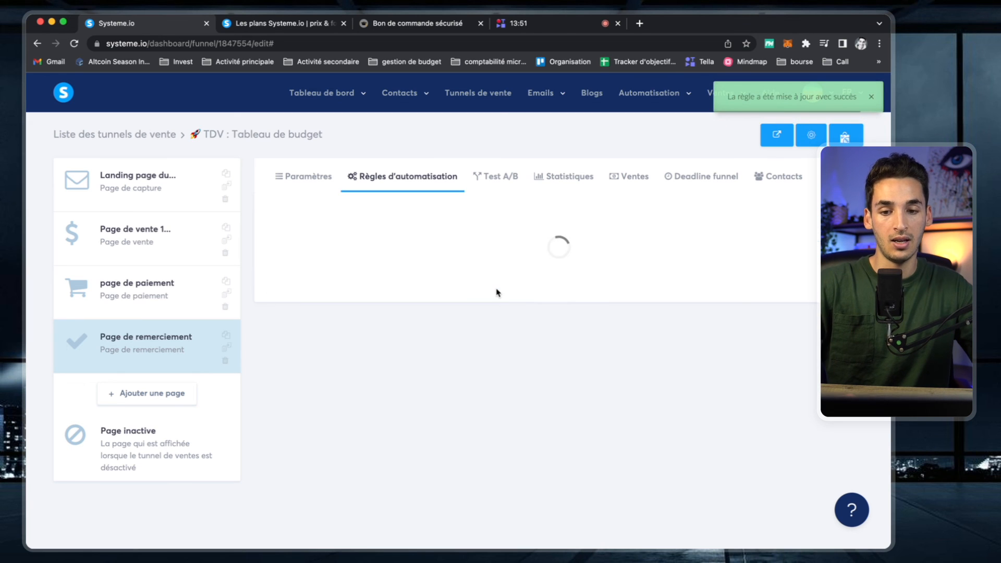
{"action": "left_click", "coordinate": [662, 230]}
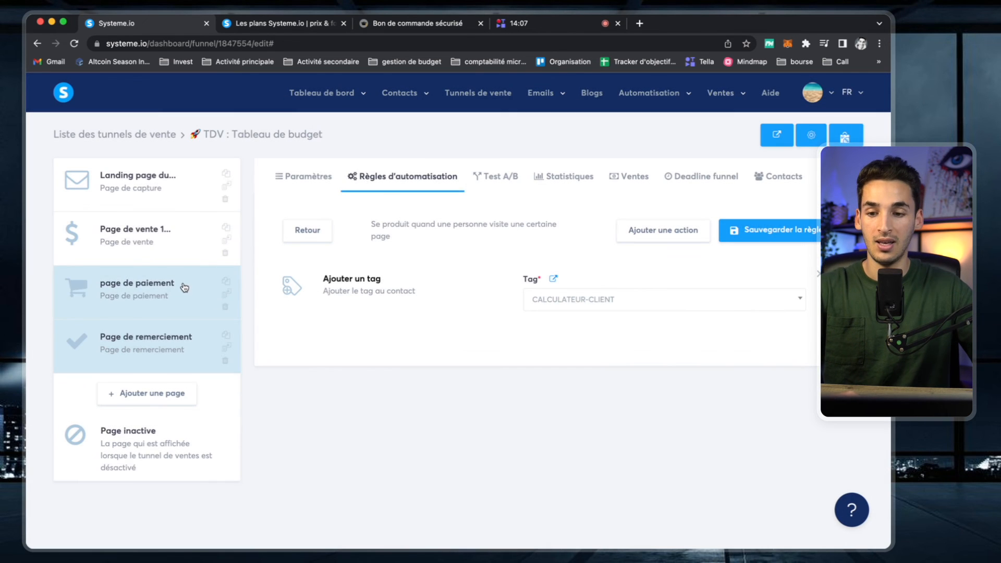
{"action": "left_click", "coordinate": [174, 195]}
{"action": "left_click", "coordinate": [381, 26]}
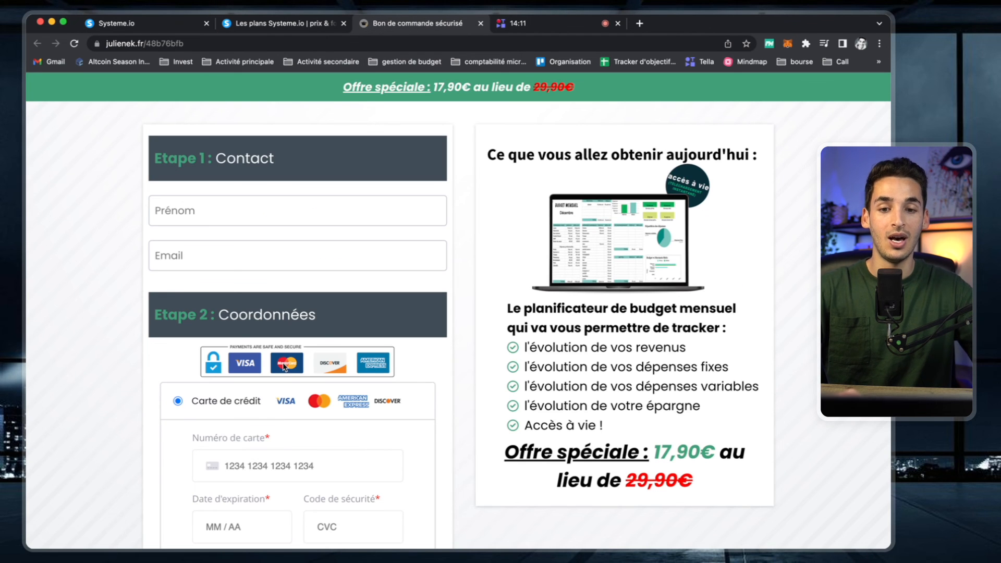